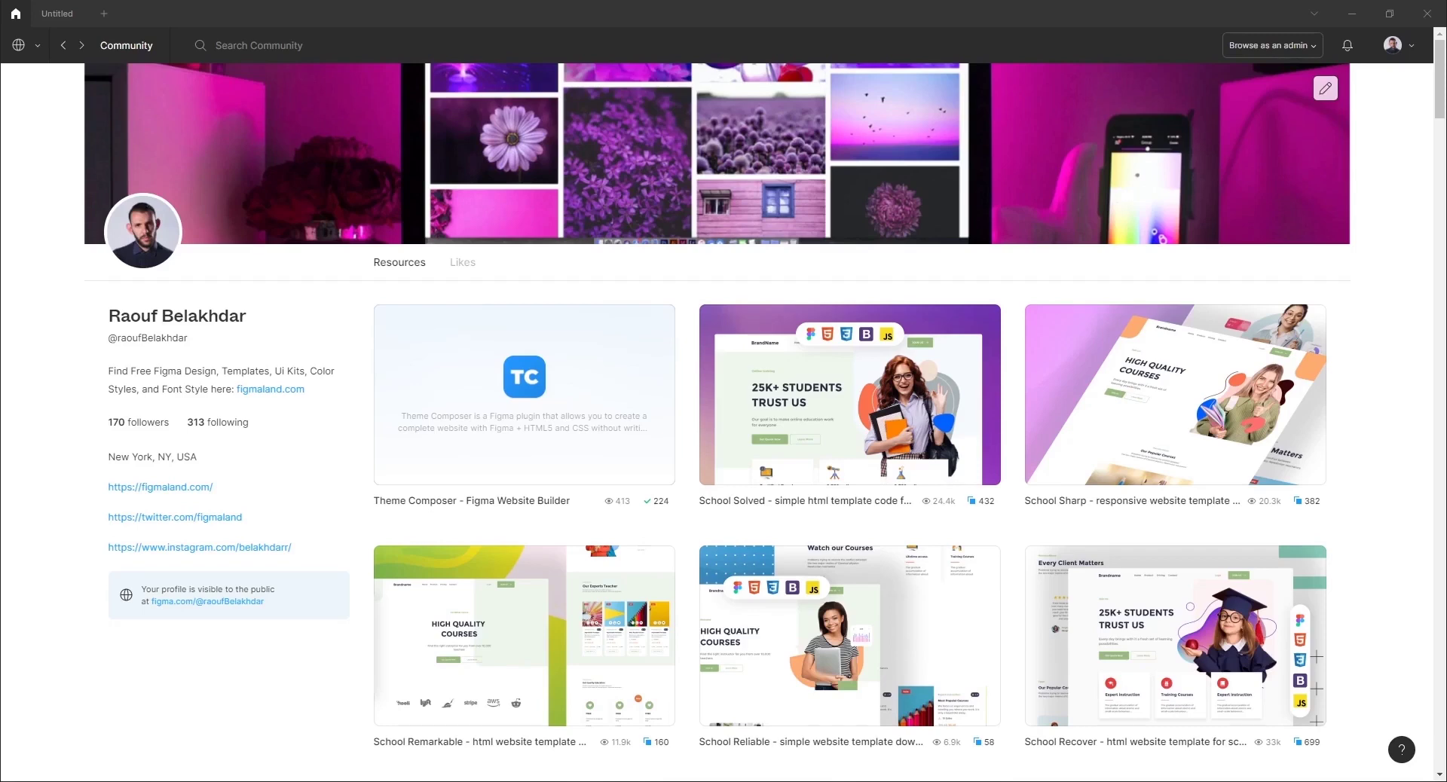
# Open the Theme Composer – Figma Website Builder plugin page from the creator's profile and look through it.
pyautogui.click(555, 380)
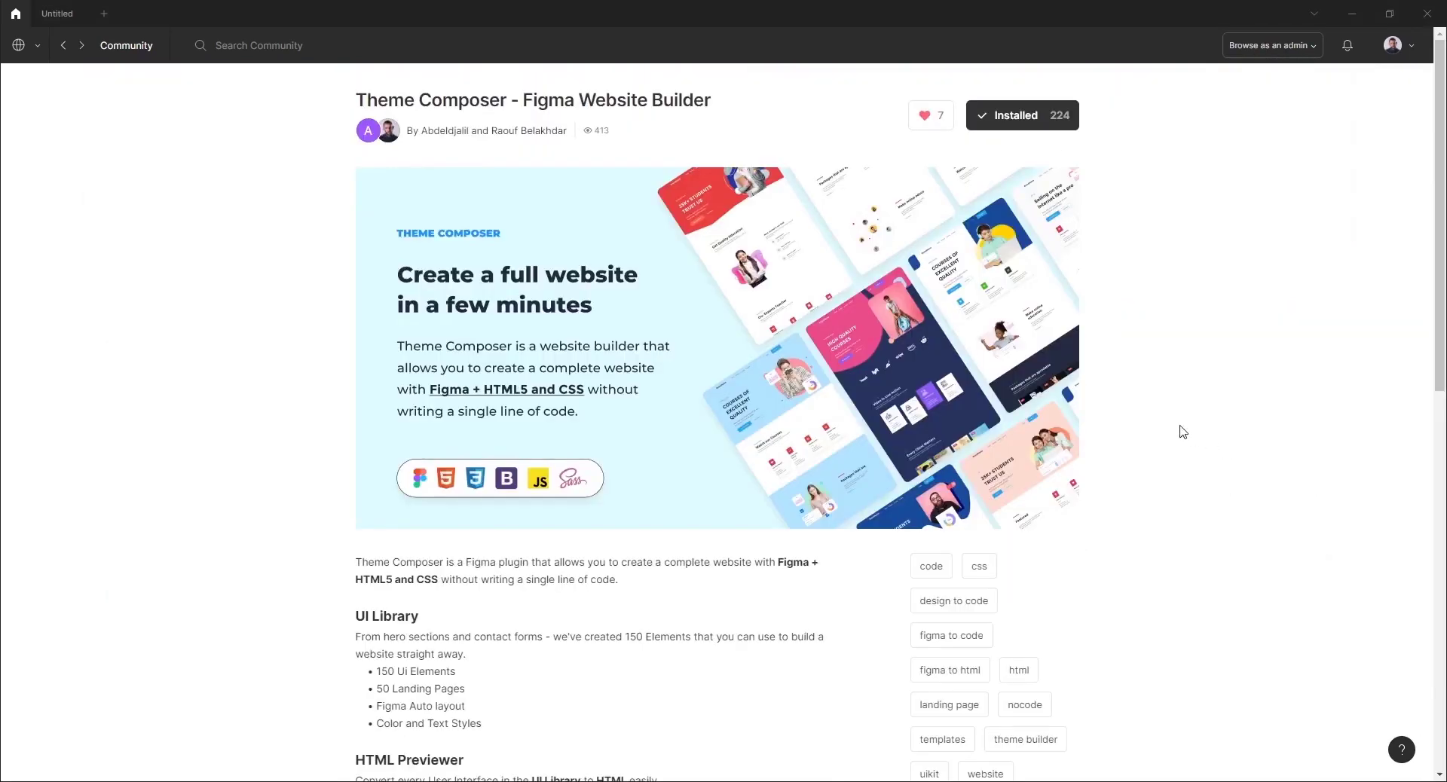
pyautogui.scroll(-1, 1181, 431)
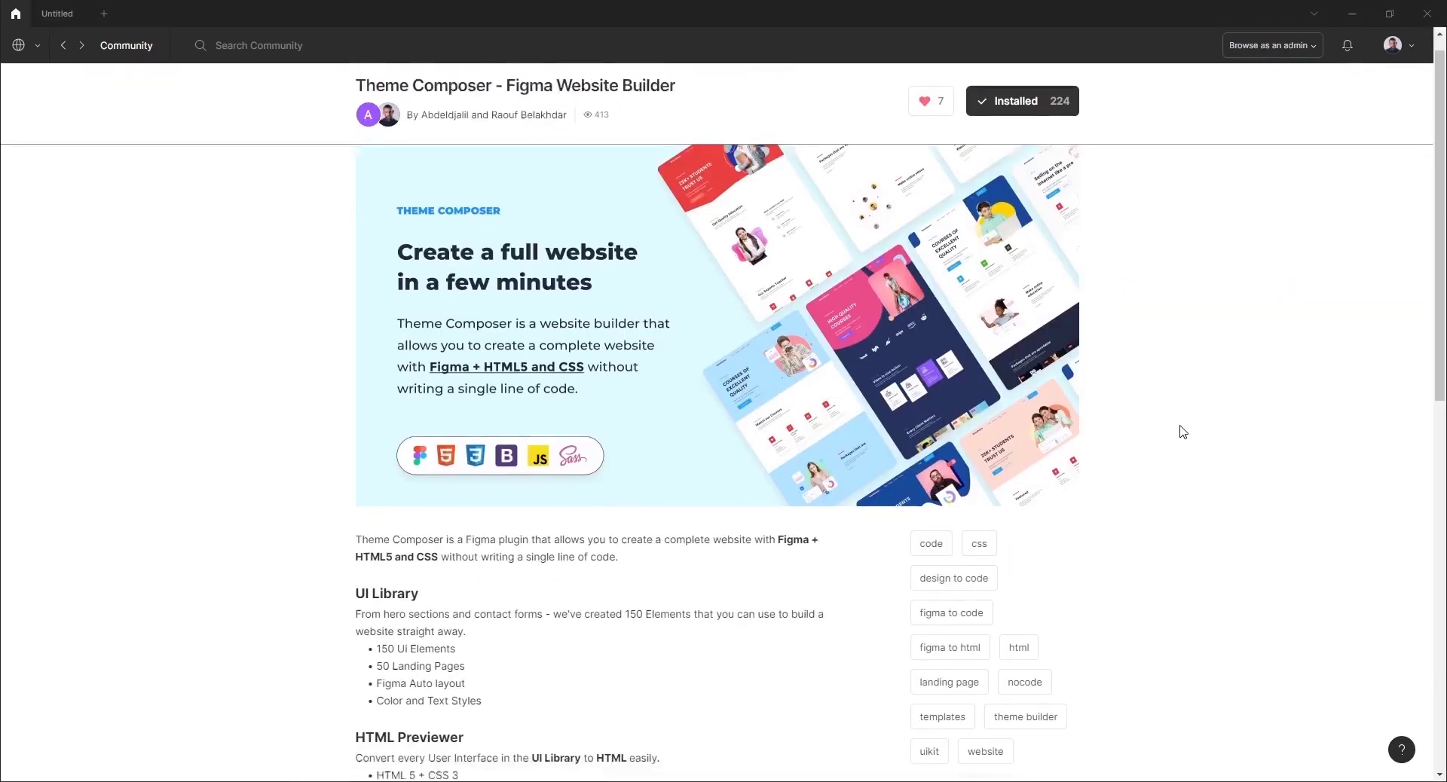
pyautogui.scroll(-3, 1181, 430)
pyautogui.scroll(4, 1181, 431)
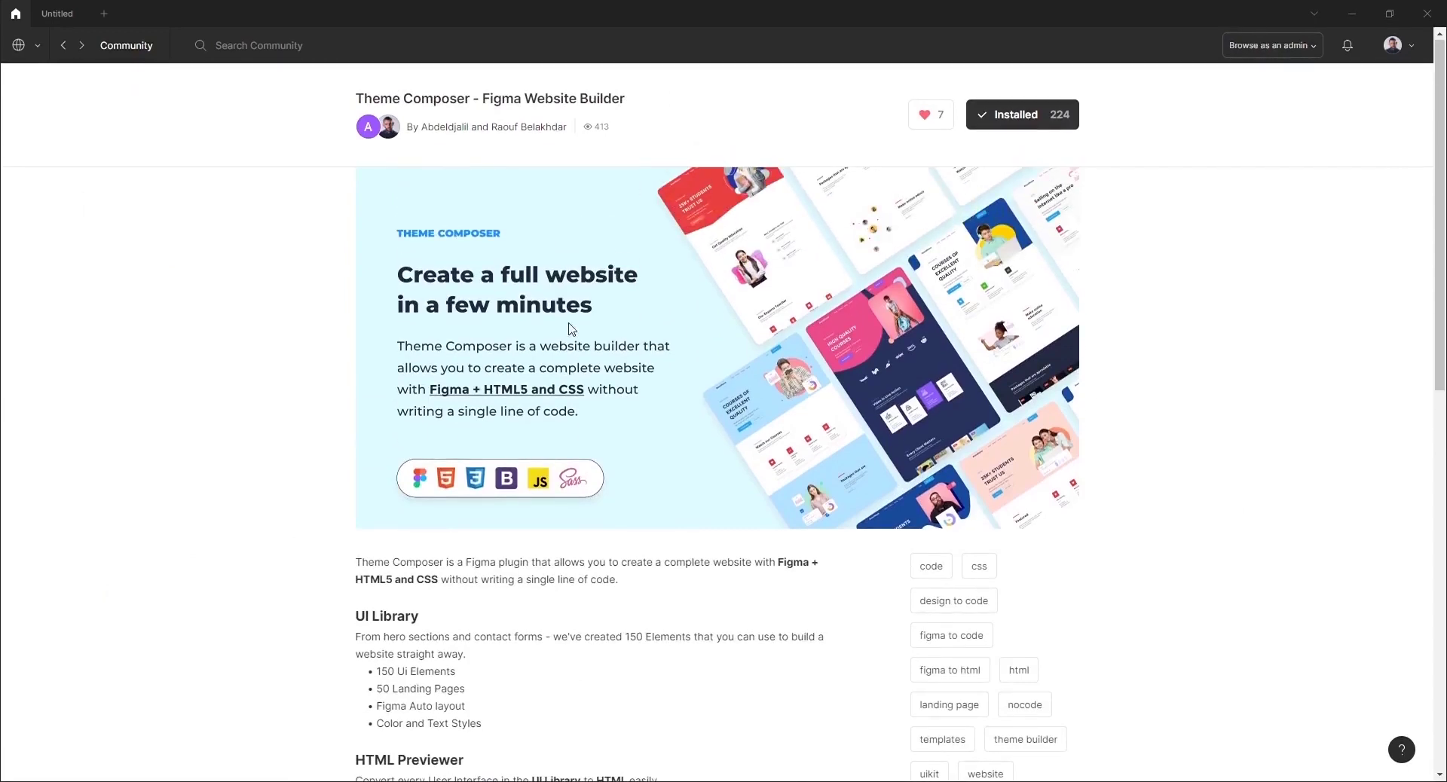
# Return to the Untitled file and review the medical-hardy landing page down to its service cards.
pyautogui.click(67, 16)
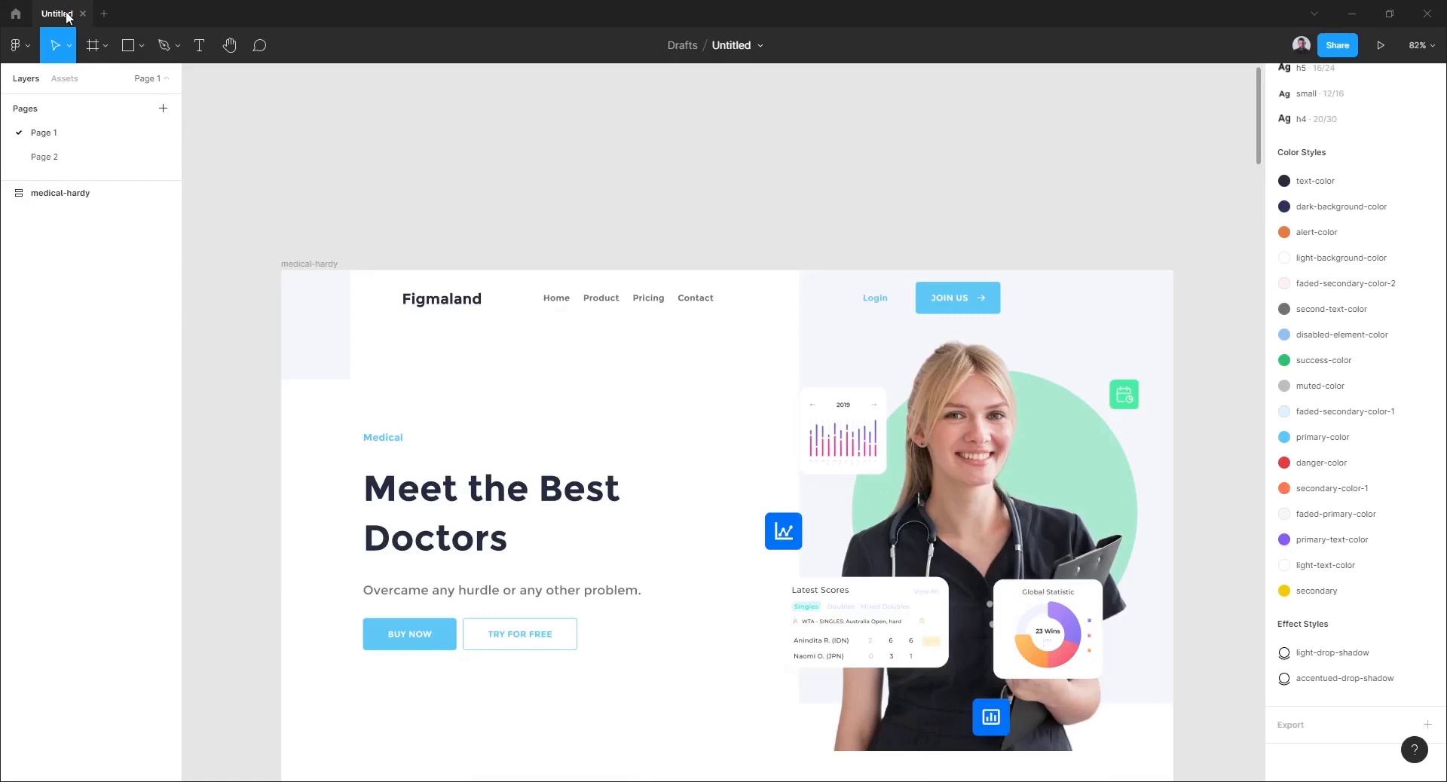
pyautogui.scroll(-1, 1228, 294)
pyautogui.scroll(-1, 1229, 294)
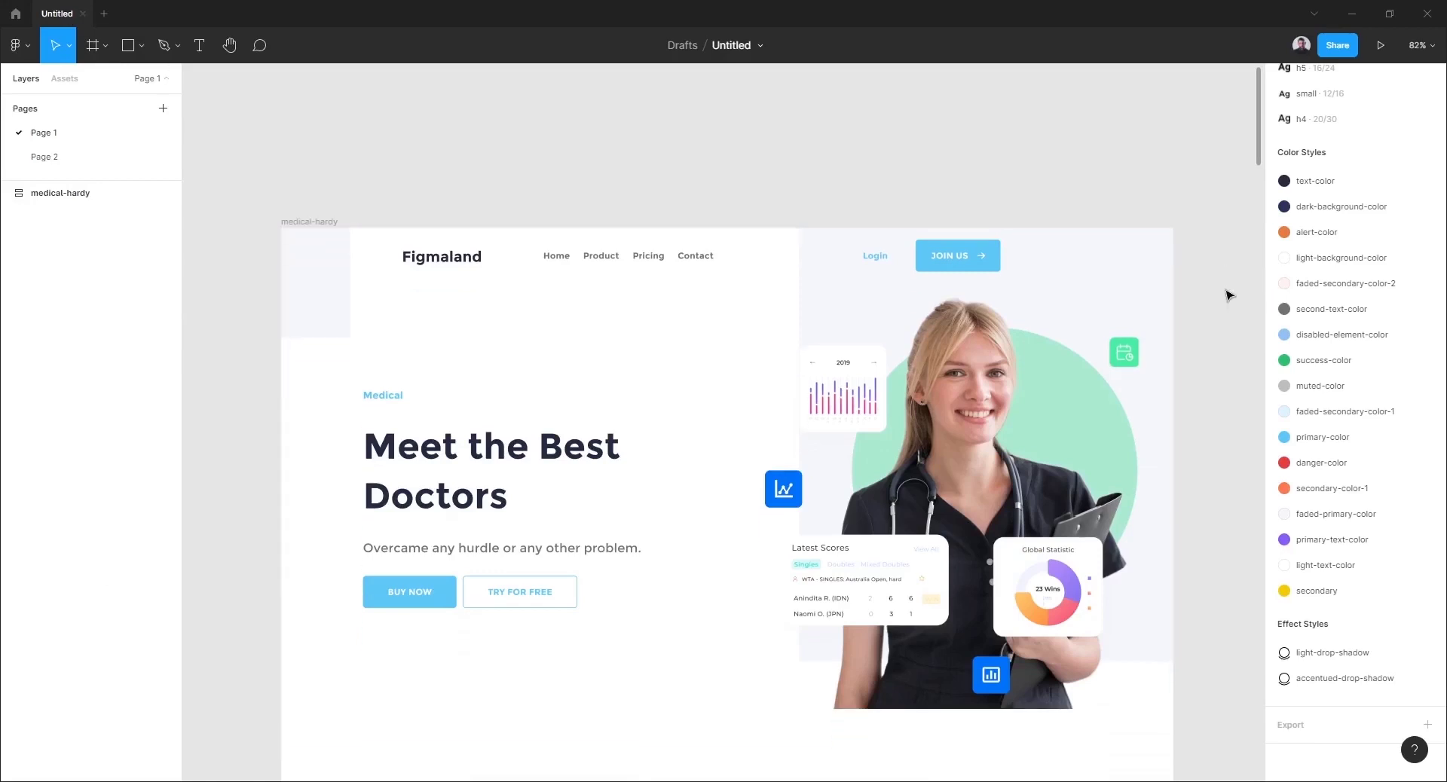
pyautogui.scroll(-2, 1228, 294)
pyautogui.scroll(-1, 1228, 295)
pyautogui.scroll(-1, 1228, 295)
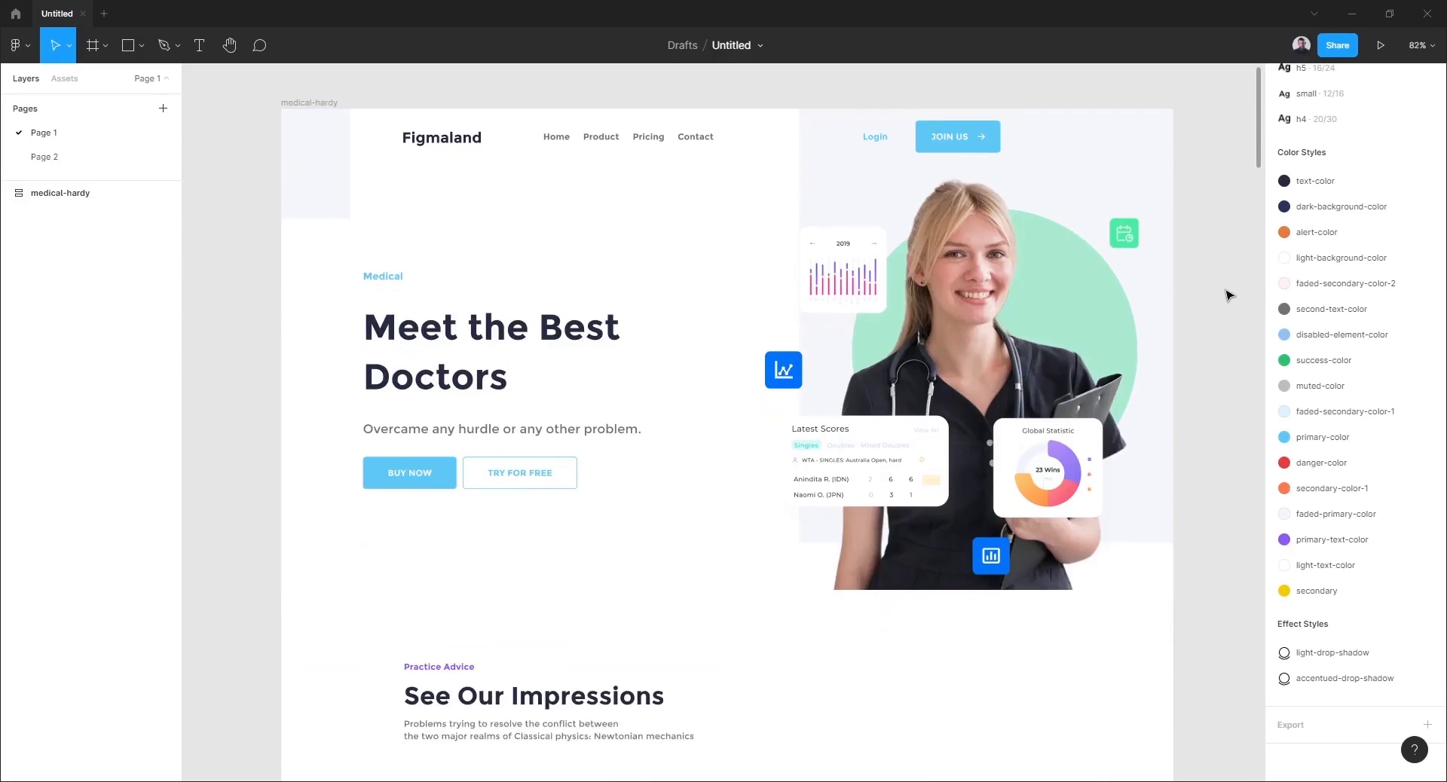
pyautogui.scroll(-1, 1229, 295)
pyautogui.scroll(-1, 1228, 294)
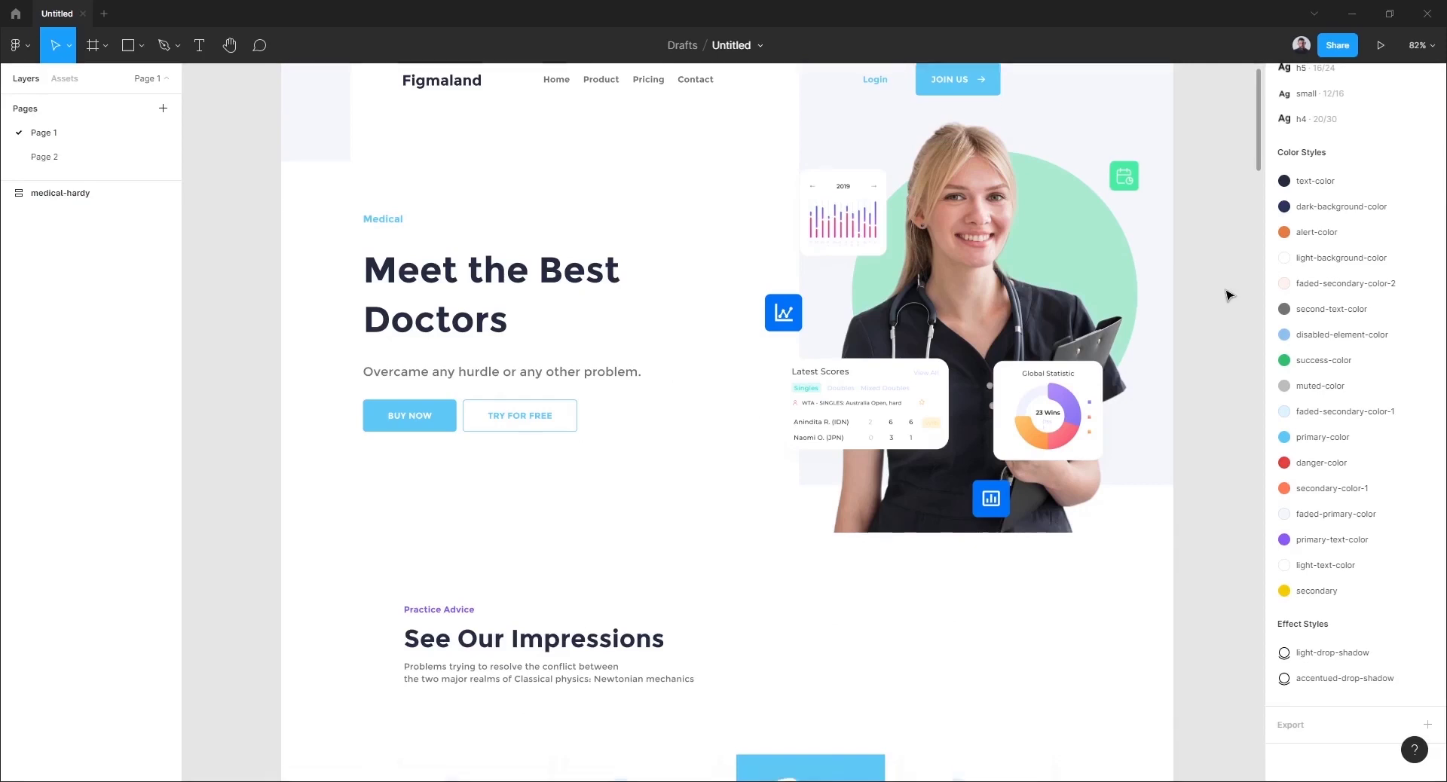
pyautogui.scroll(-1, 1228, 295)
pyautogui.scroll(-1, 1228, 295)
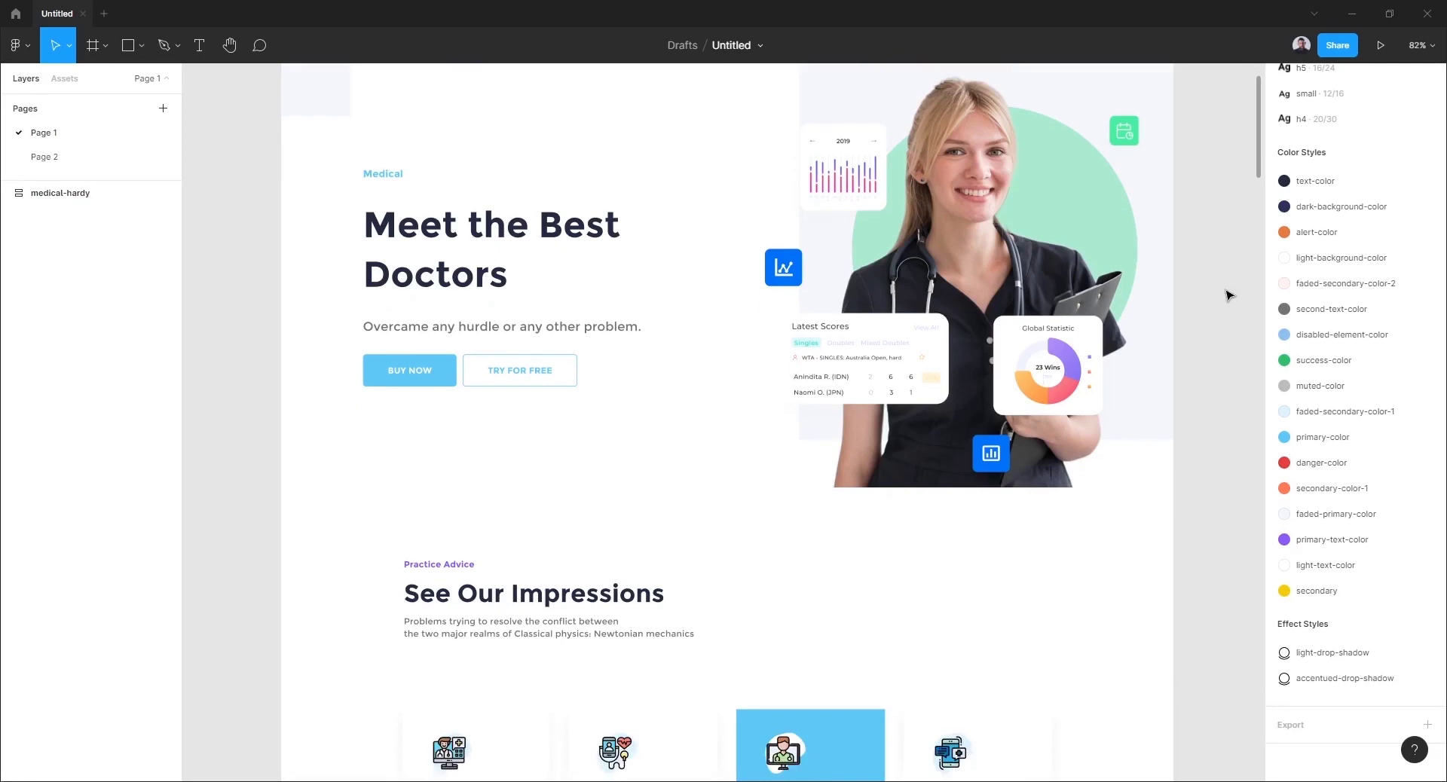
pyautogui.scroll(-1, 1228, 294)
pyautogui.scroll(-5, 1229, 295)
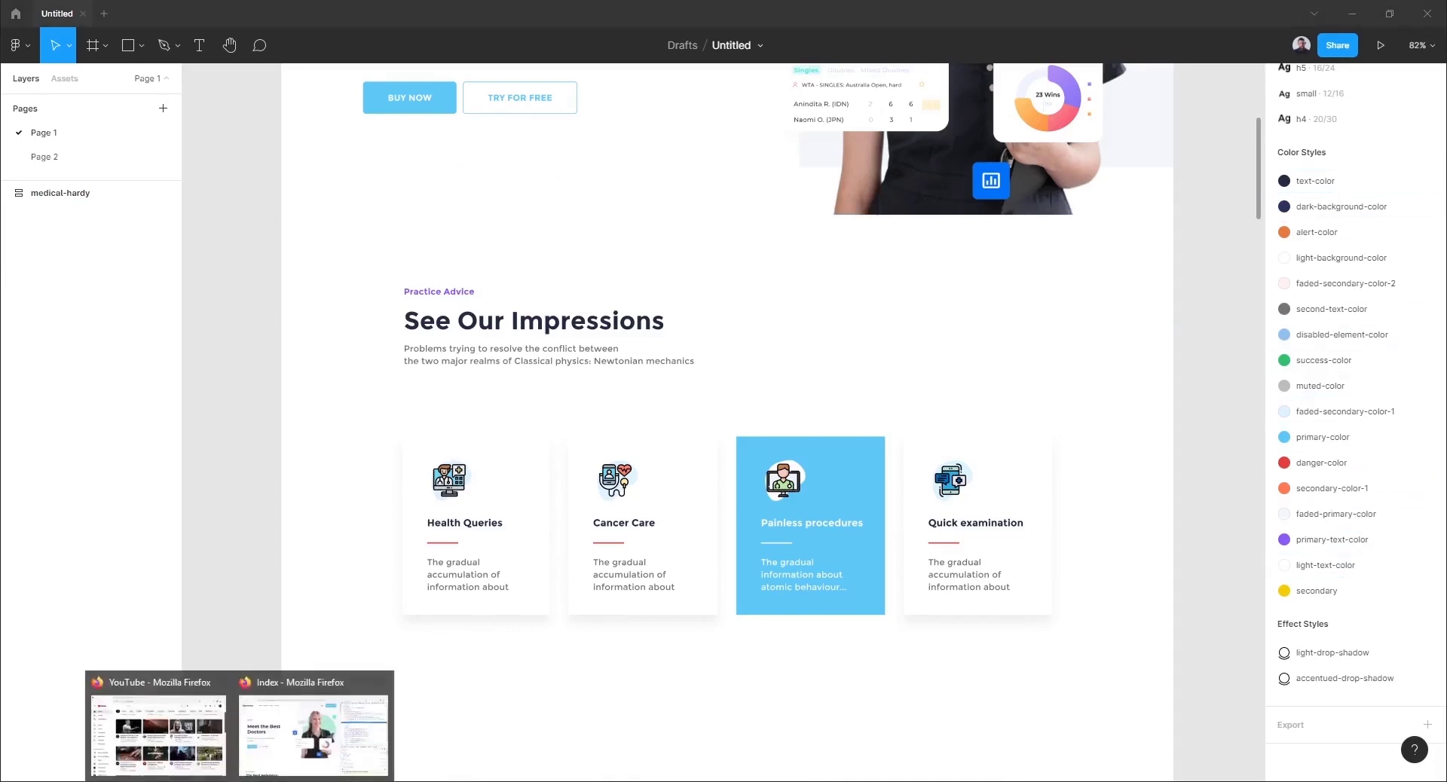
pyautogui.click(313, 735)
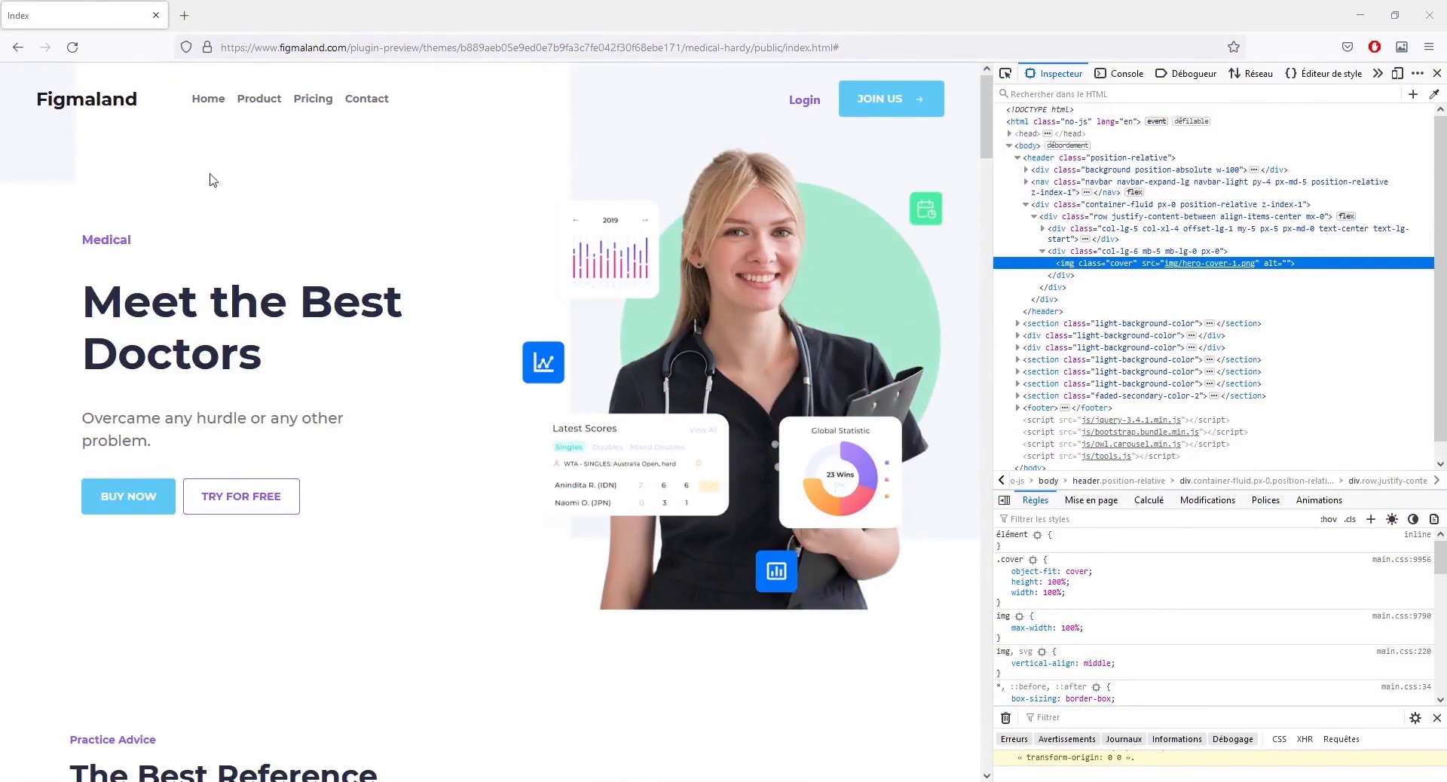
# Go to figma.com/community in a new browser tab.
pyautogui.click(184, 15)
pyautogui.write('f')
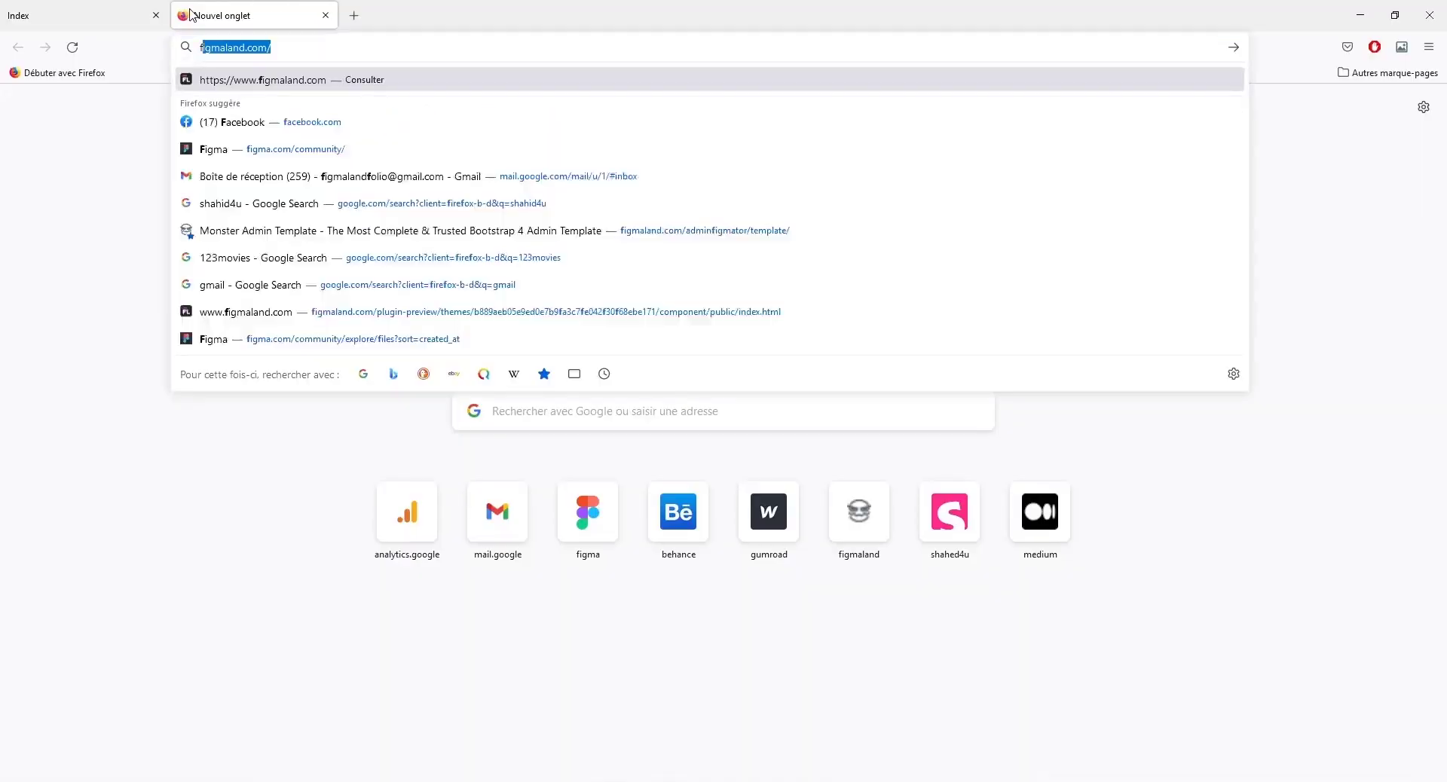
pyautogui.write('igma.com')
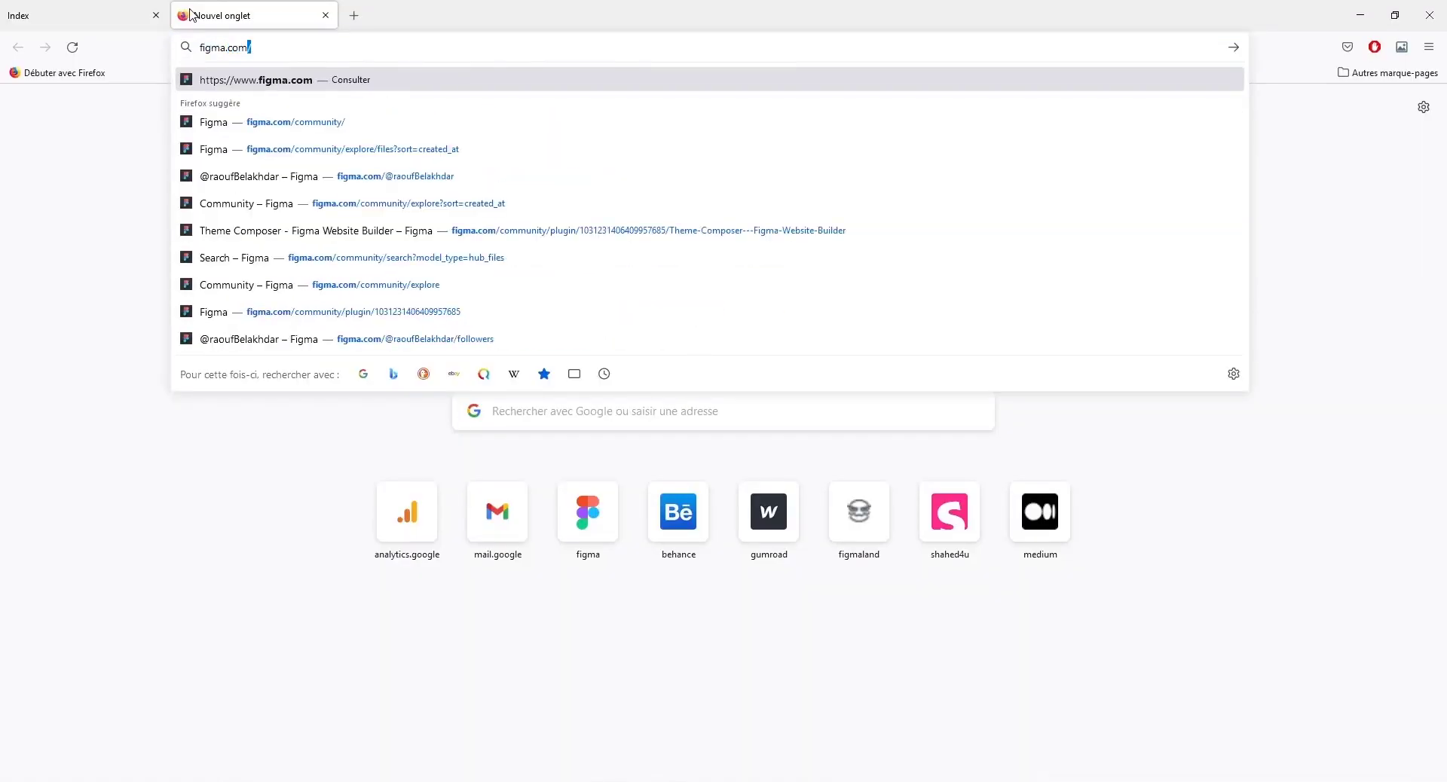
pyautogui.write('/community/')
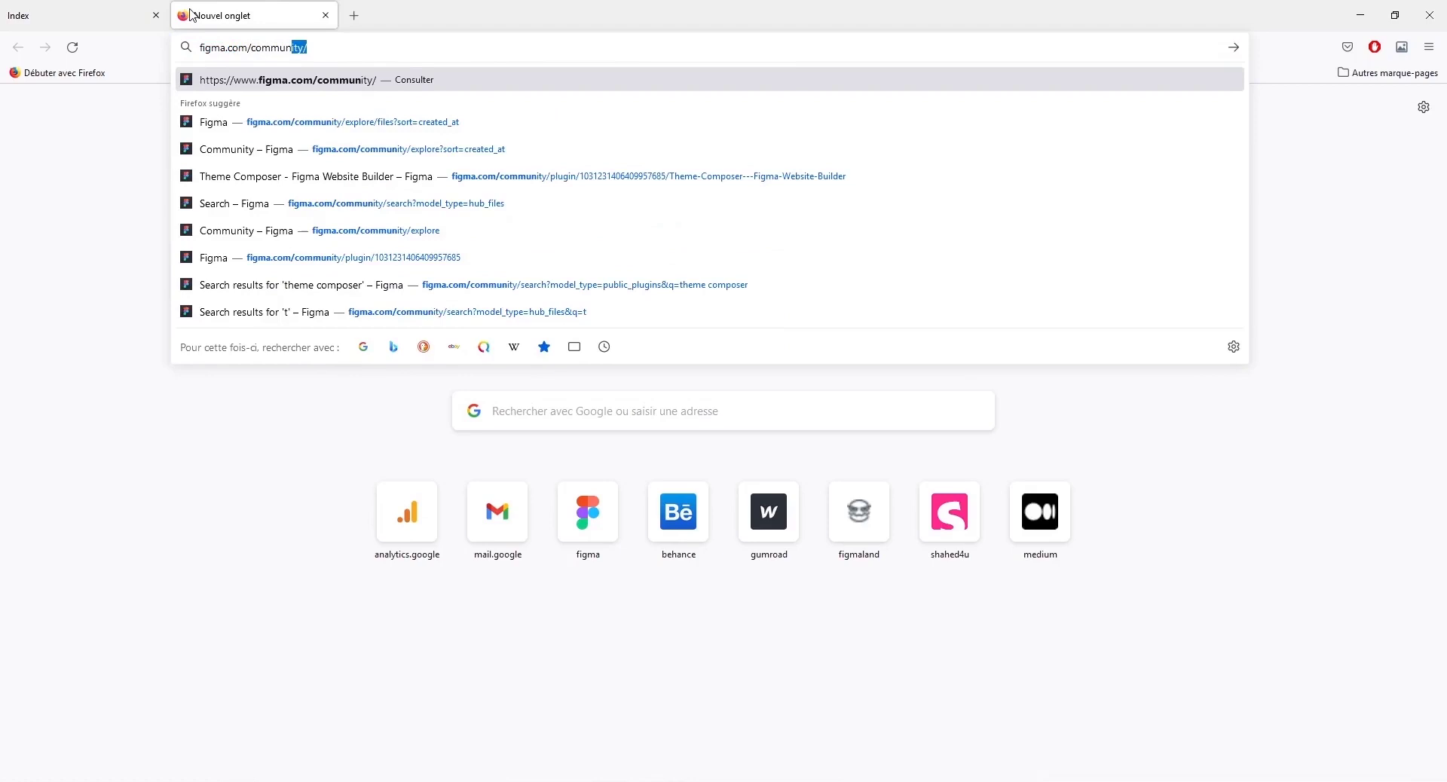
pyautogui.click(273, 84)
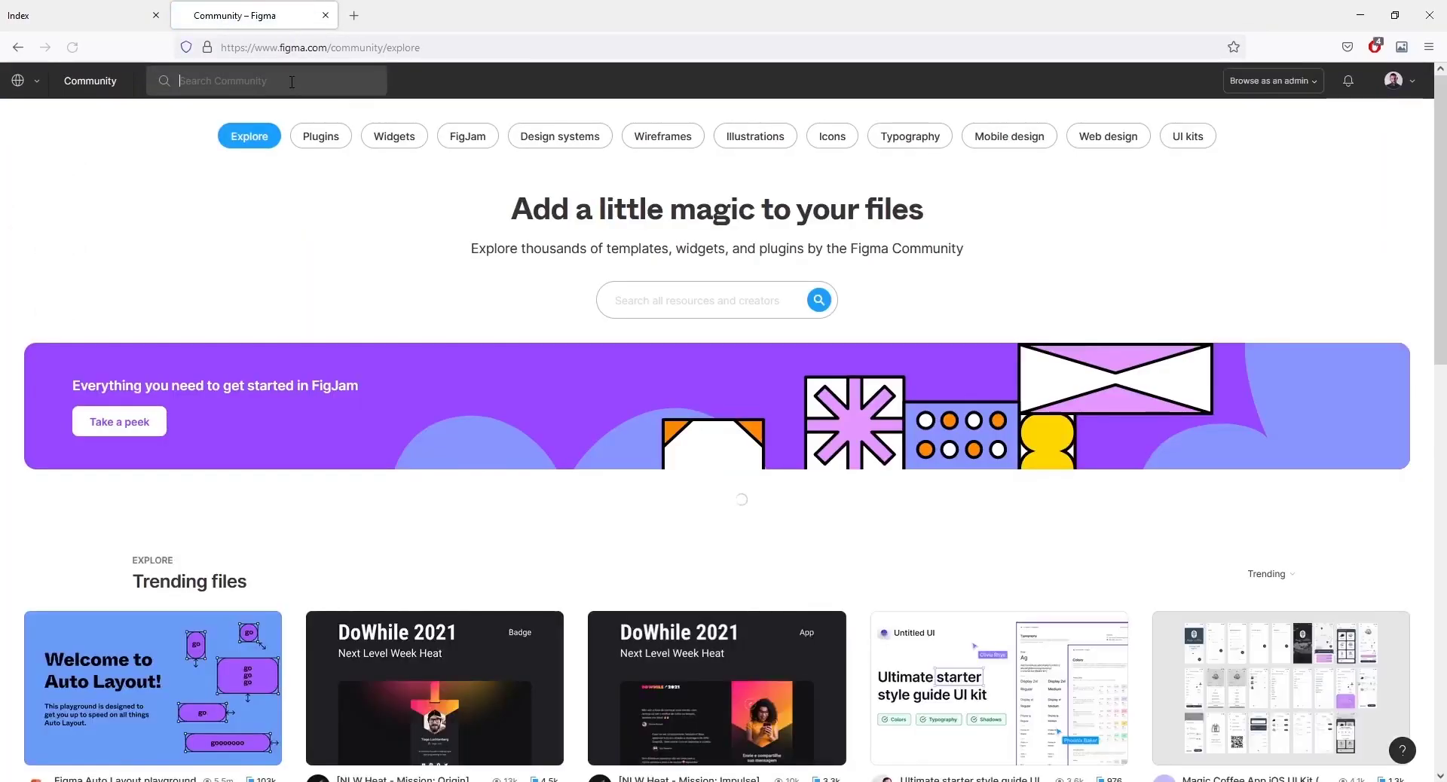
# Search the community for 'theme composer' and show the Plugins results.
pyautogui.click(291, 80)
pyautogui.write('theme')
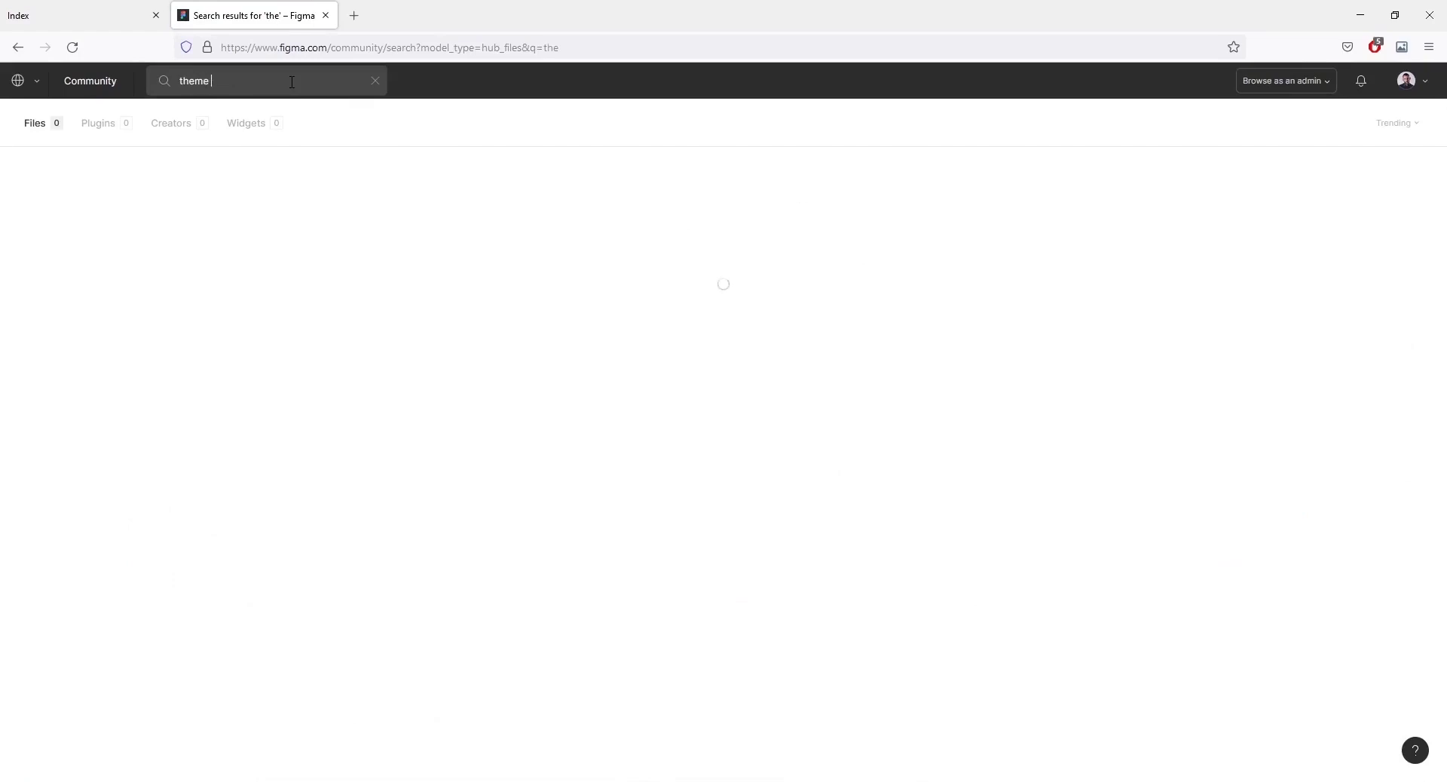
pyautogui.write(' composre')
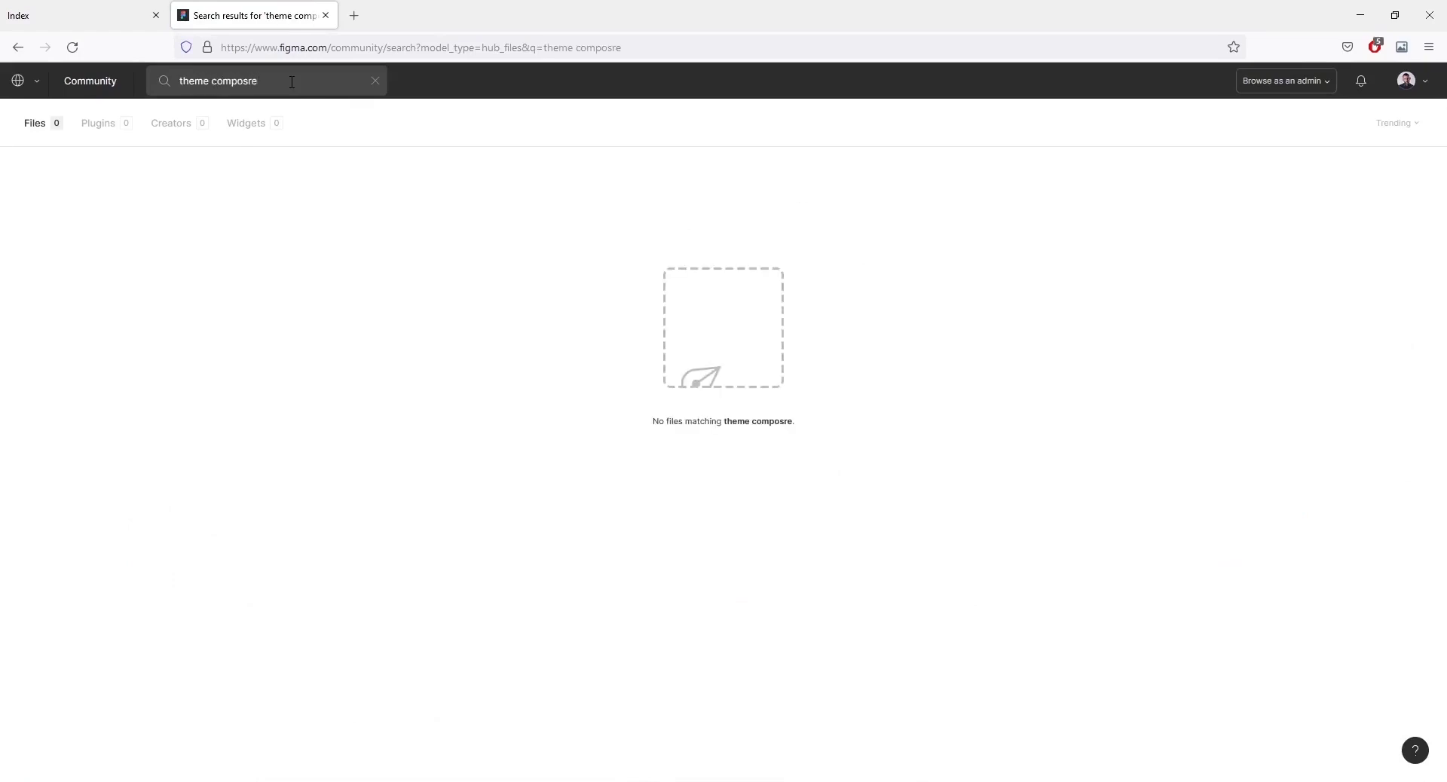
pyautogui.press('BackSpace')
pyautogui.press('BackSpace')
pyautogui.write('er')
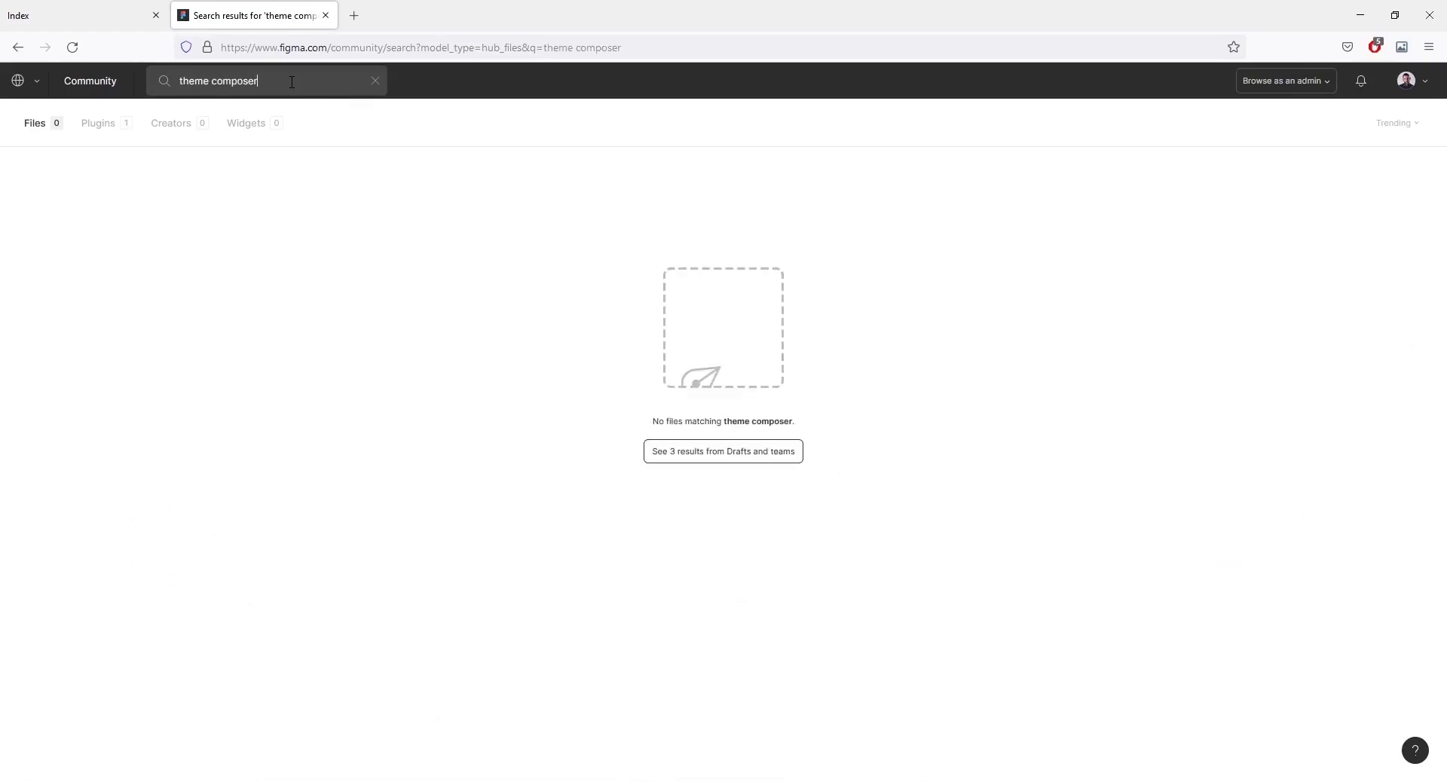
pyautogui.click(101, 132)
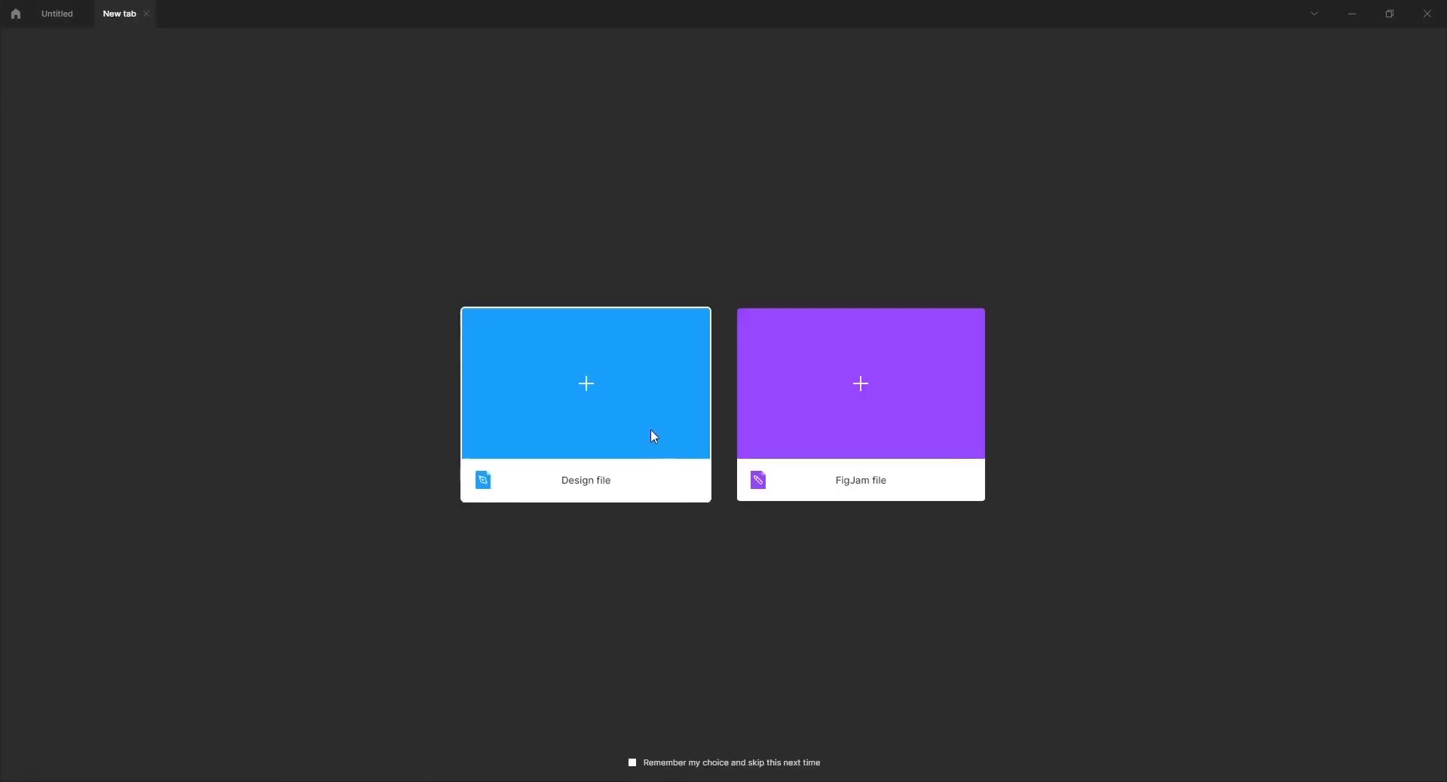
# Create a new blank design file and bring up its canvas menu for plugins.
pyautogui.click(651, 431)
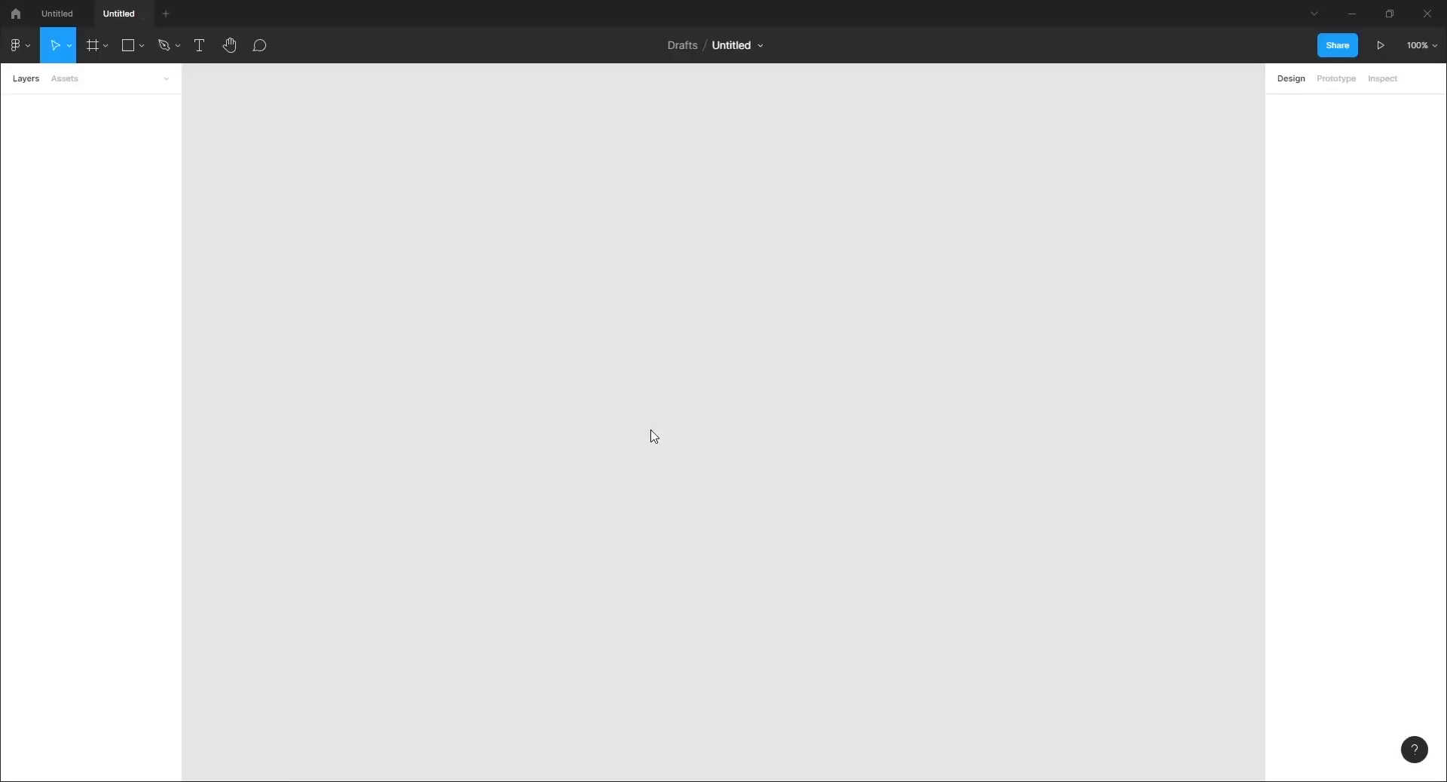
pyautogui.rightClick(483, 264)
pyautogui.moveTo(554, 359)
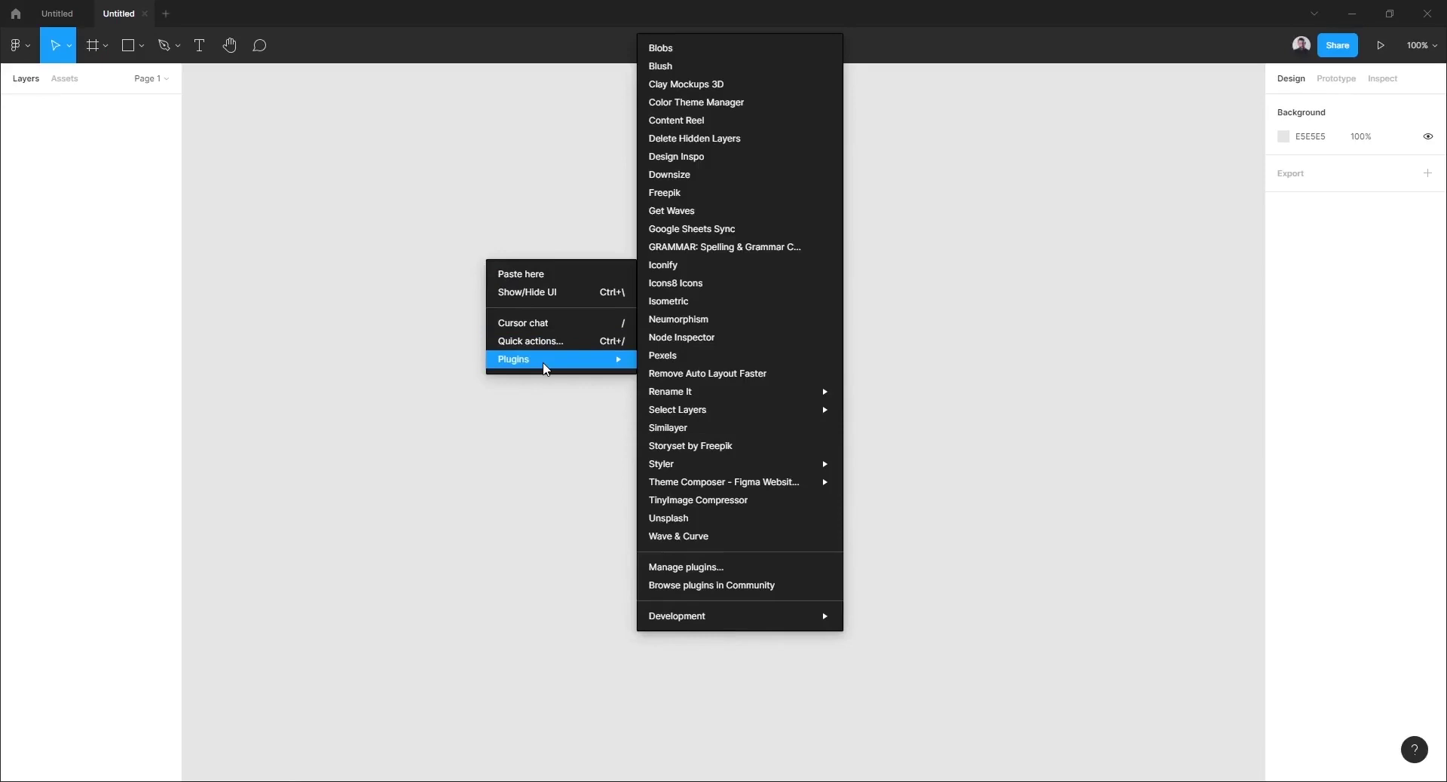
pyautogui.moveTo(723, 482)
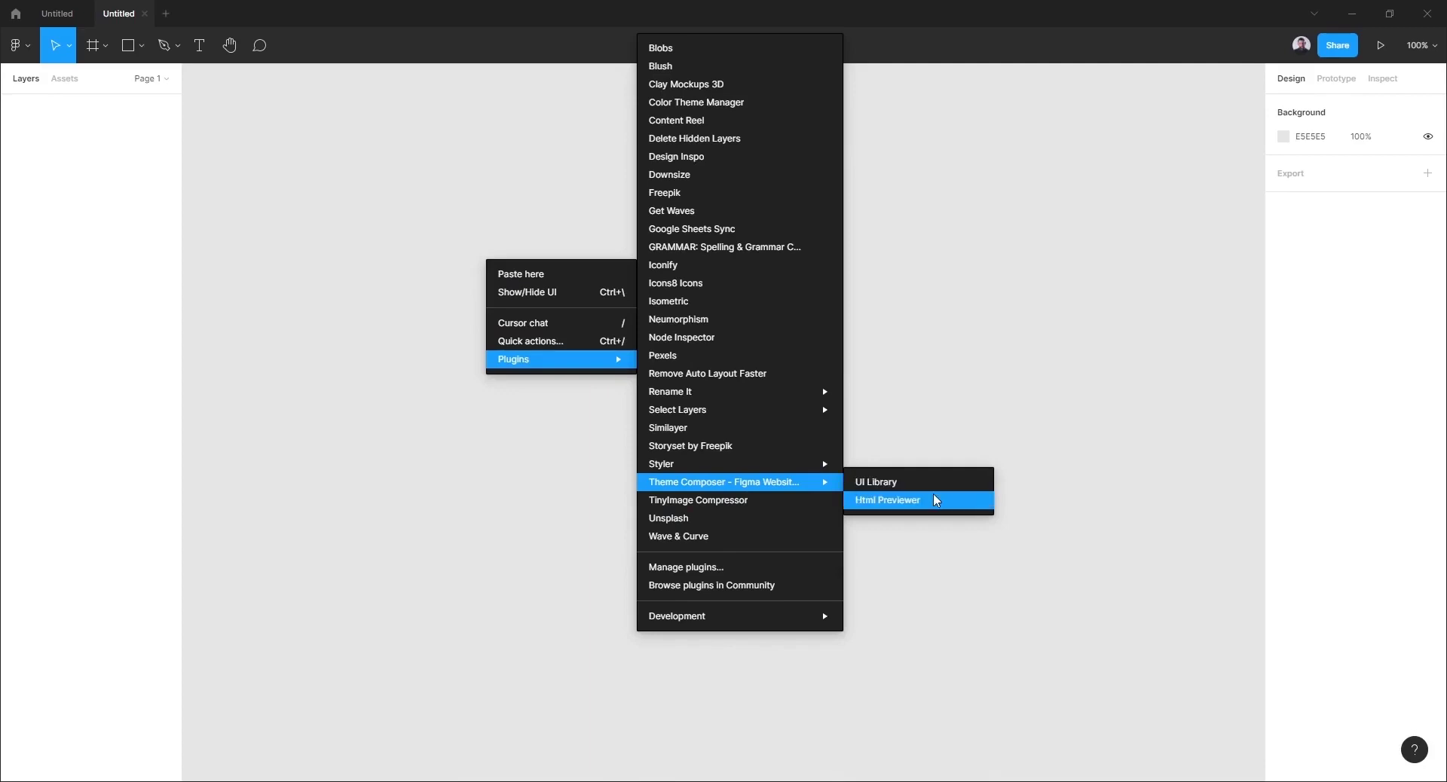
# Launch Theme Composer's UI Library and browse its website template previews.
pyautogui.click(914, 489)
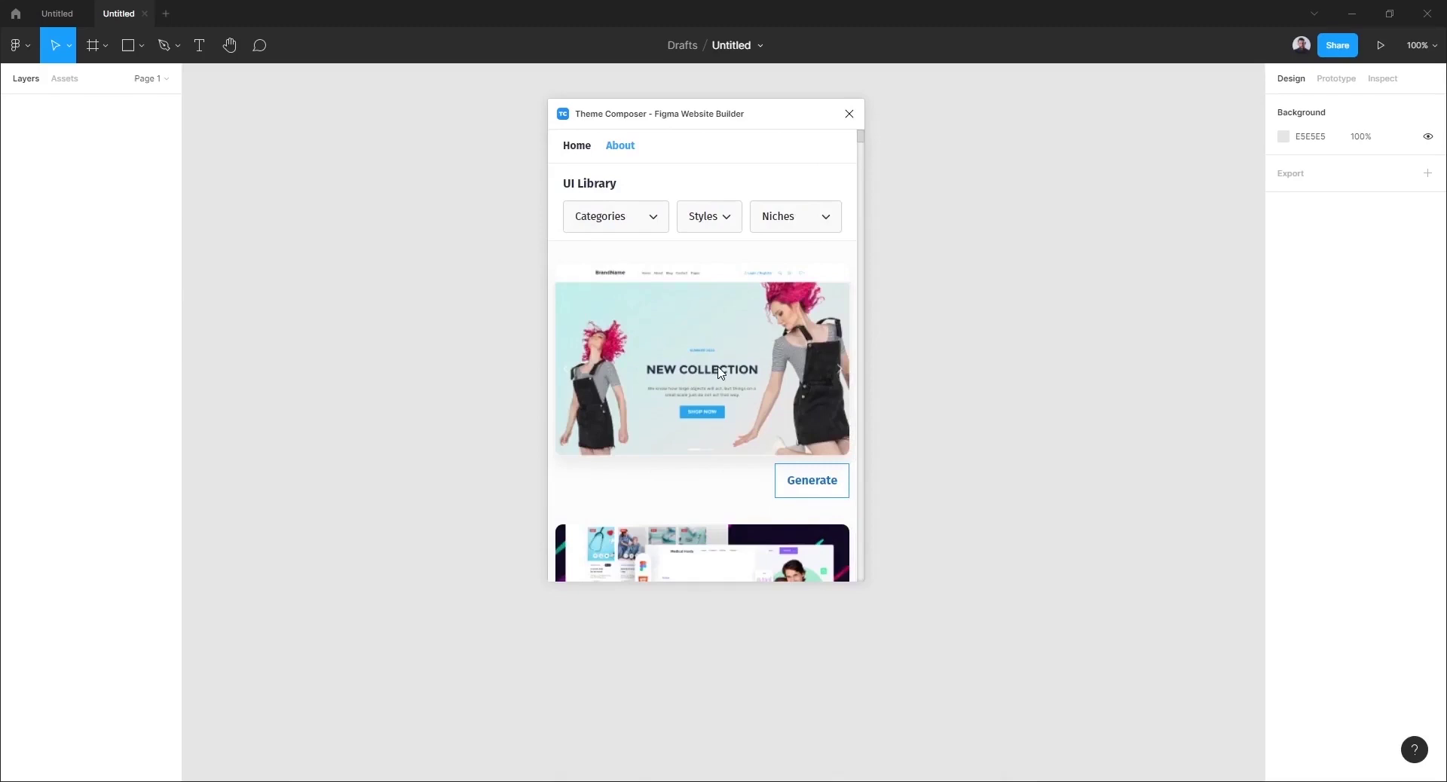
pyautogui.scroll(-2, 724, 372)
pyautogui.scroll(-2, 720, 372)
pyautogui.scroll(-3, 720, 372)
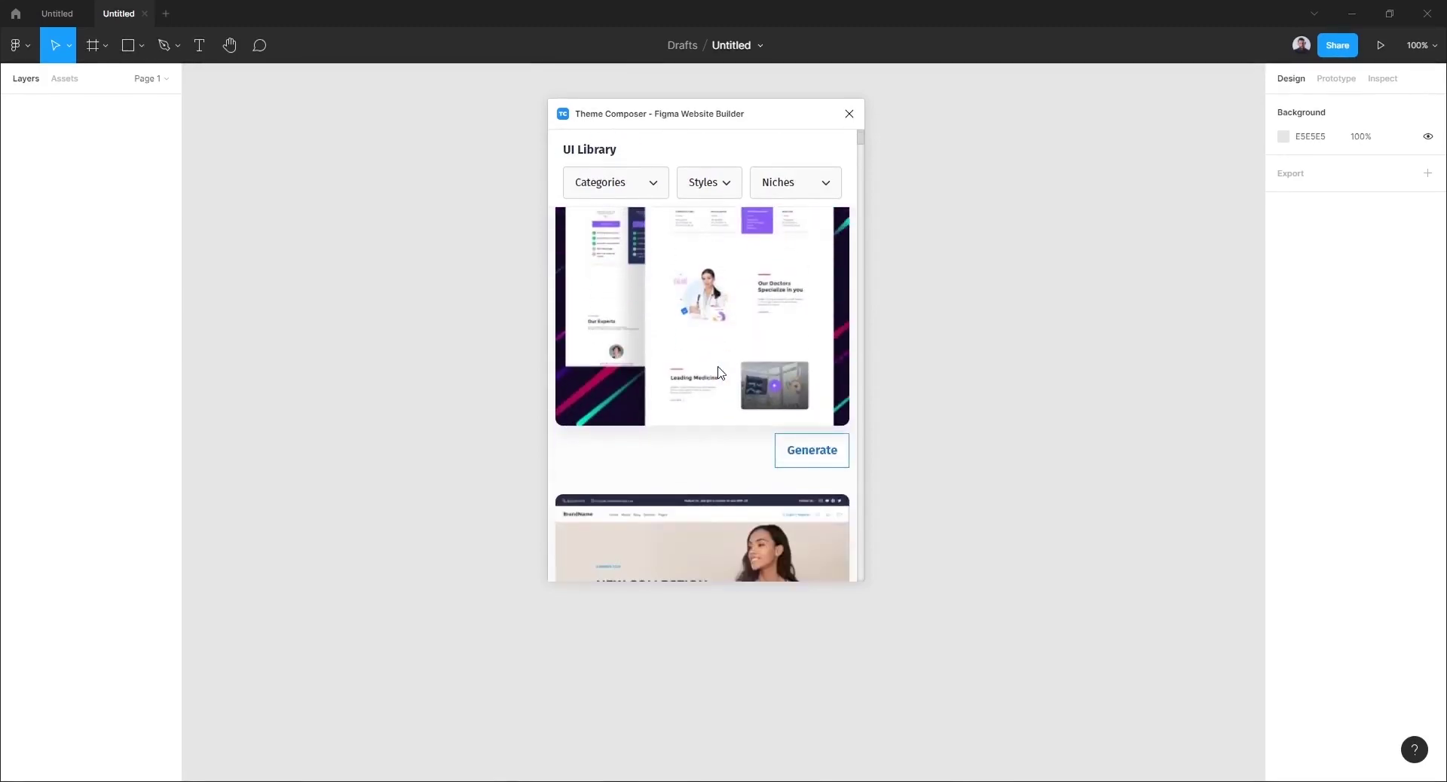
pyautogui.scroll(-3, 720, 373)
pyautogui.scroll(-2, 720, 372)
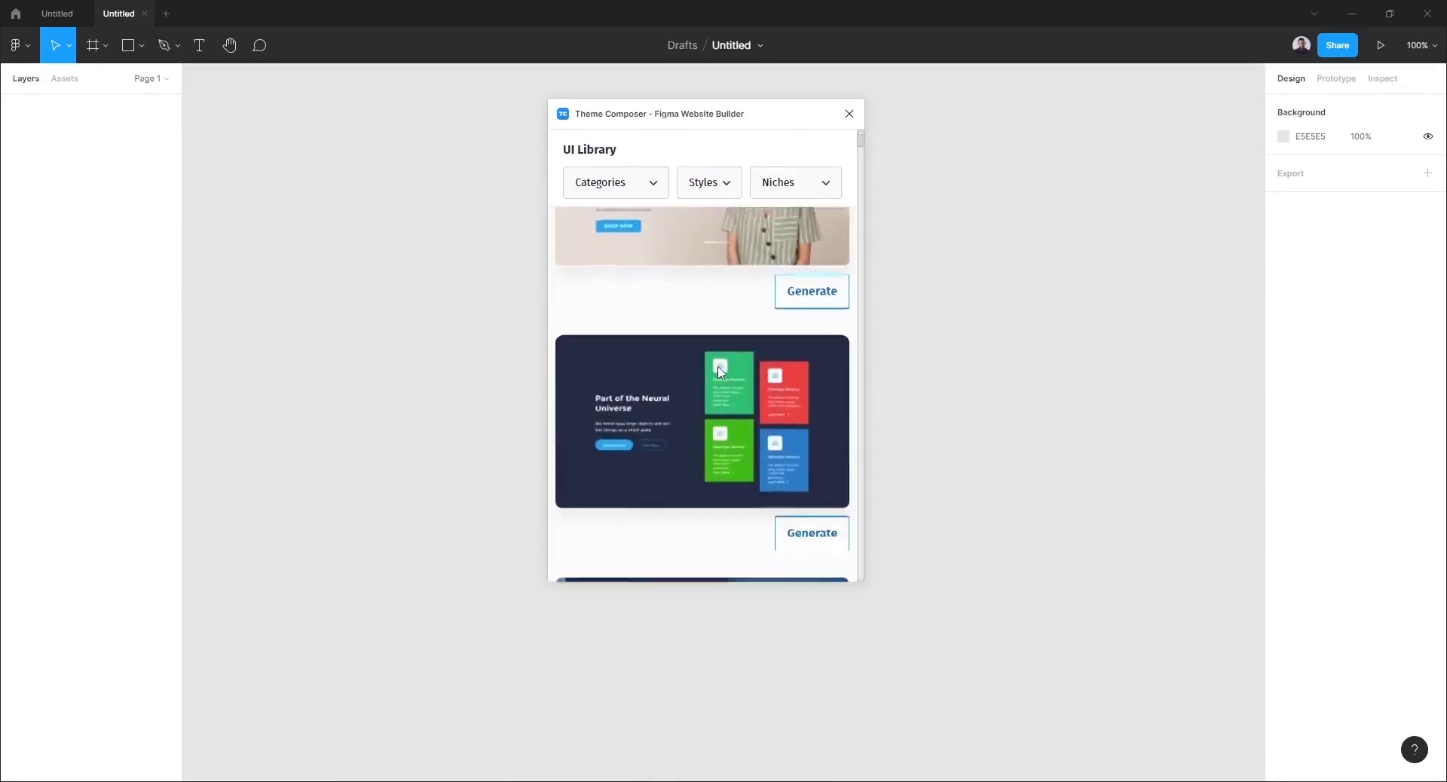
pyautogui.scroll(-3, 720, 372)
pyautogui.scroll(-3, 719, 372)
pyautogui.scroll(-2, 719, 373)
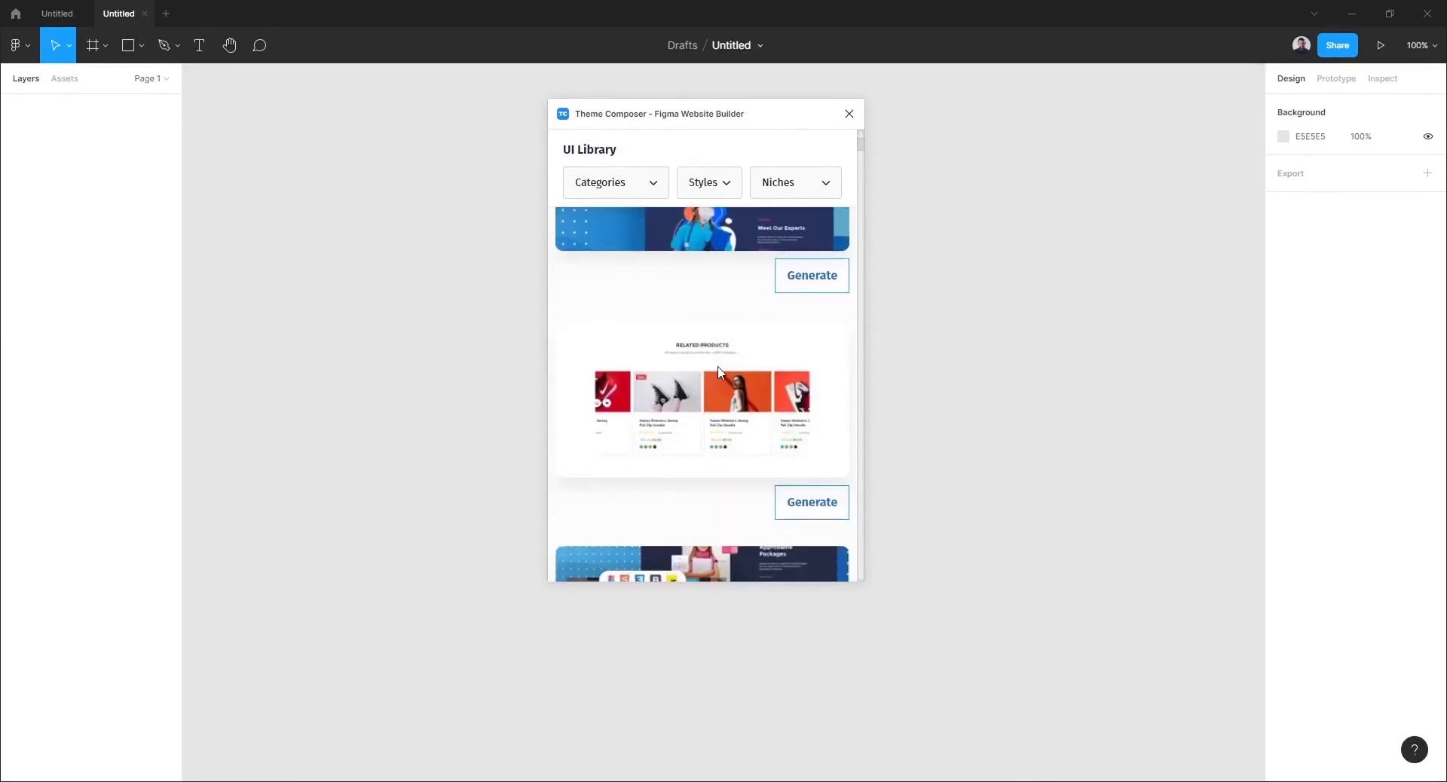
pyautogui.scroll(-2, 720, 372)
pyautogui.scroll(-2, 719, 372)
pyautogui.scroll(-3, 720, 372)
pyautogui.scroll(-2, 719, 373)
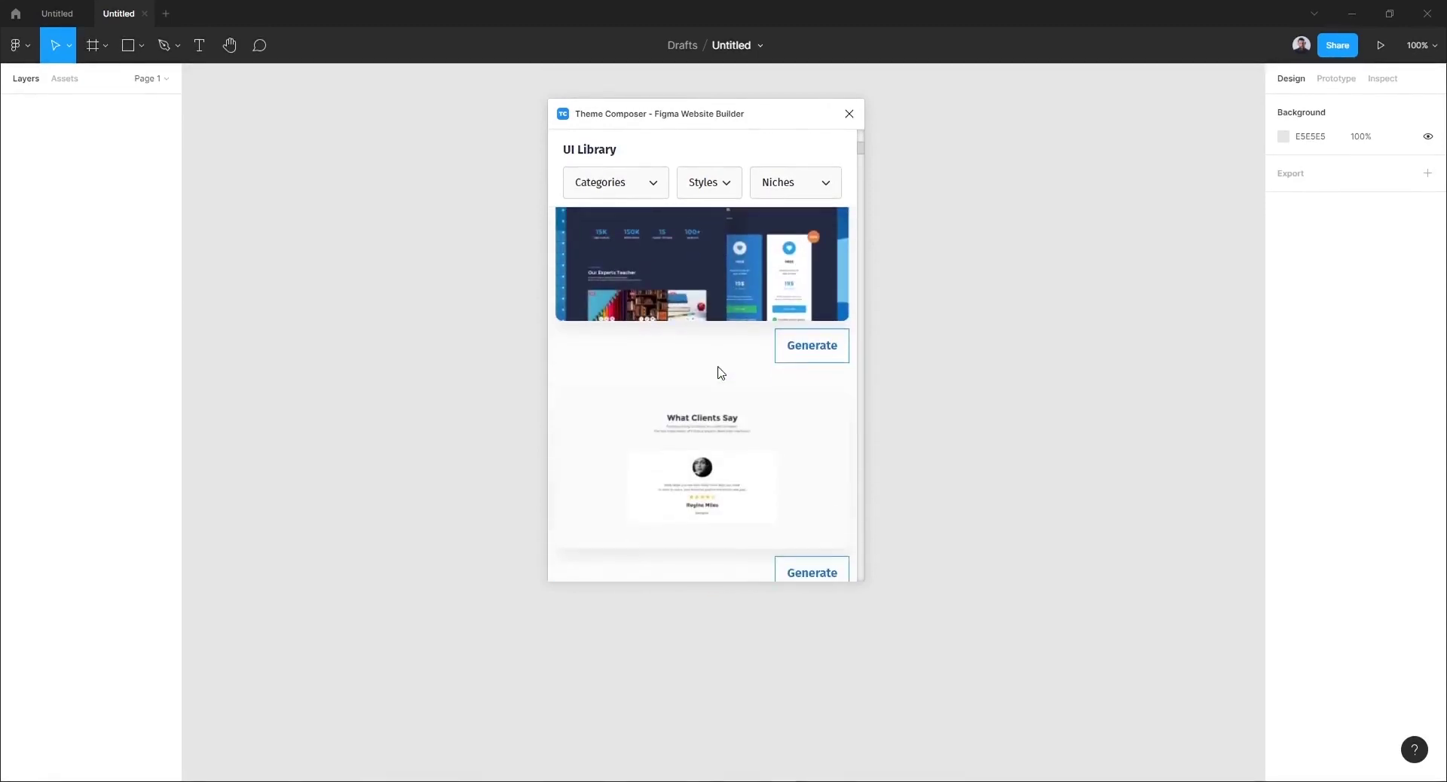
pyautogui.scroll(-2, 720, 373)
pyautogui.scroll(-3, 719, 373)
pyautogui.scroll(-3, 720, 372)
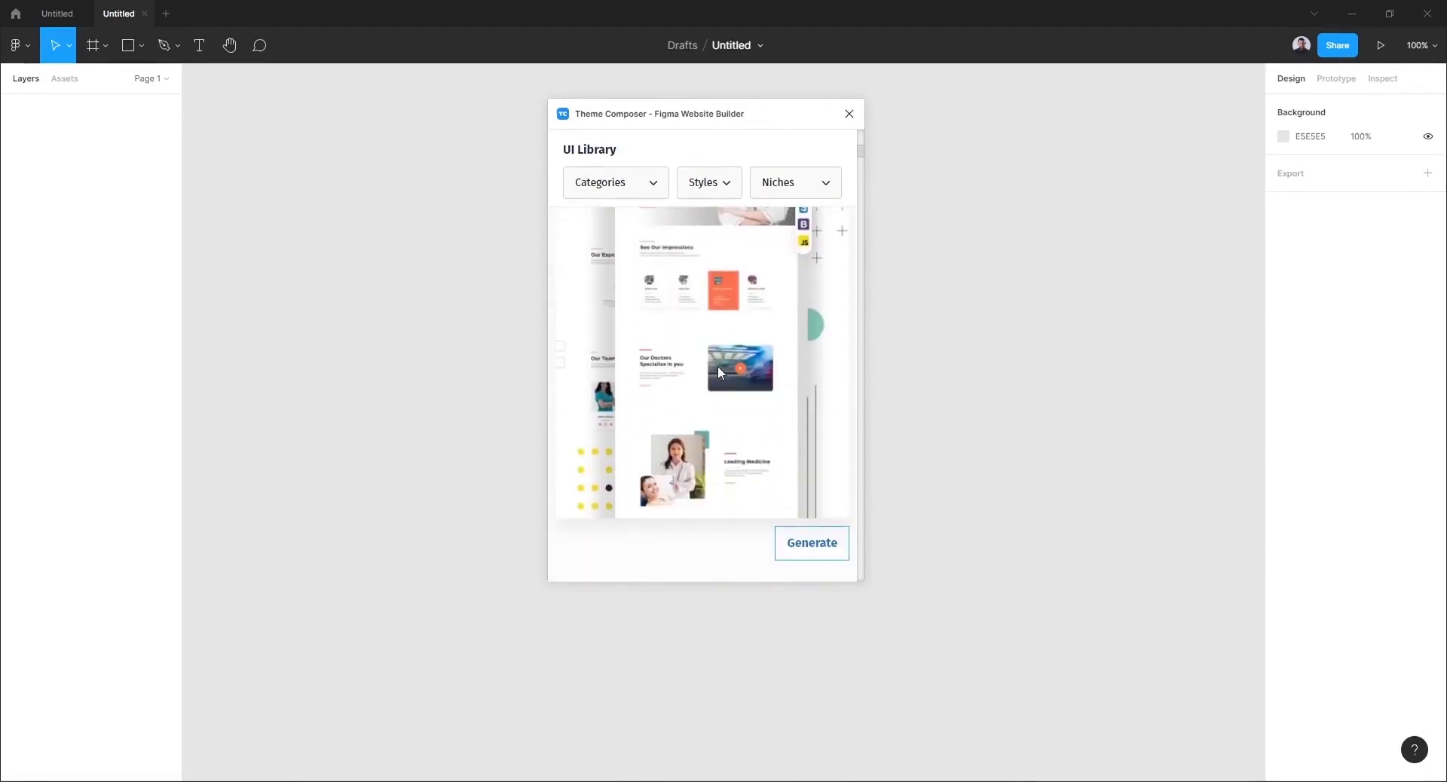
pyautogui.scroll(-2, 720, 373)
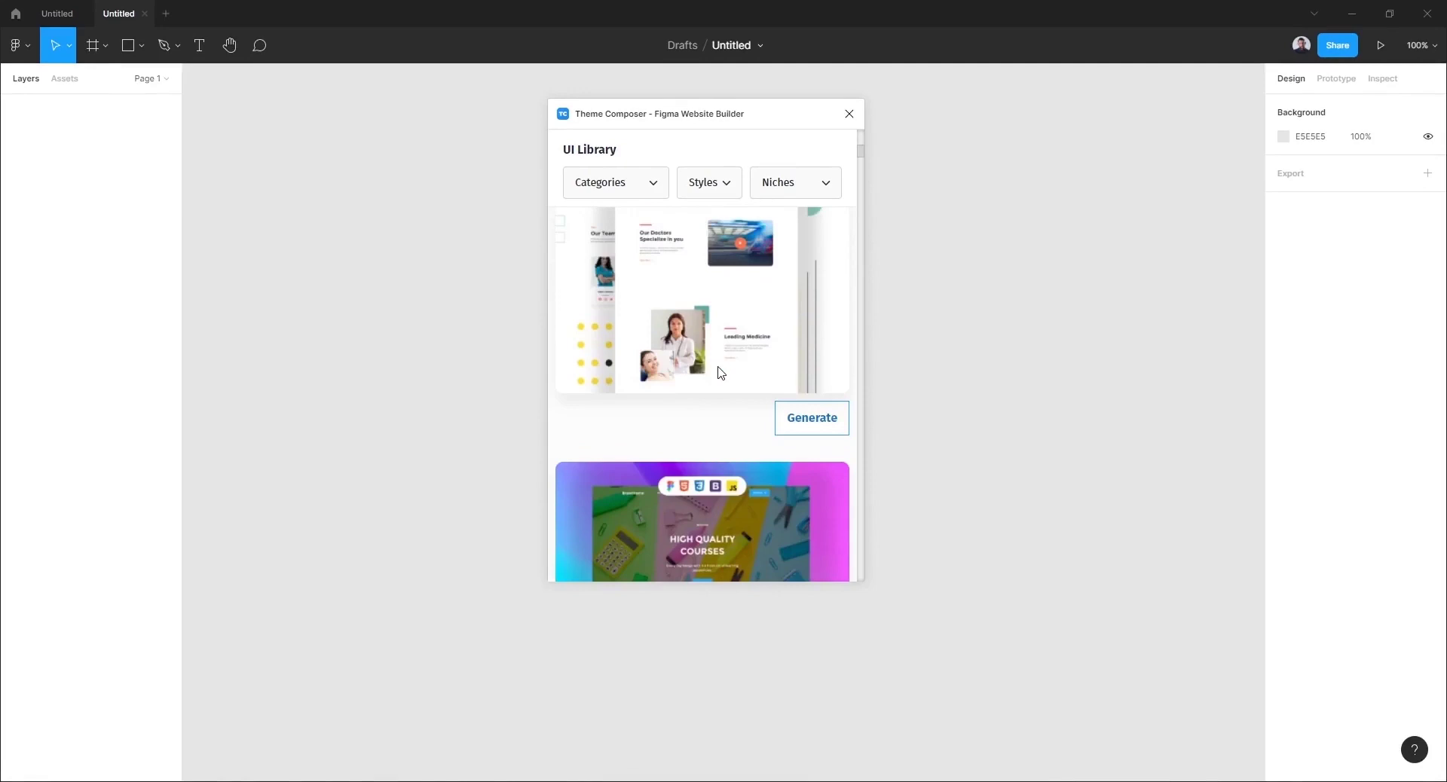
# Try the landing page, header, call to action and features category filters.
pyautogui.click(620, 189)
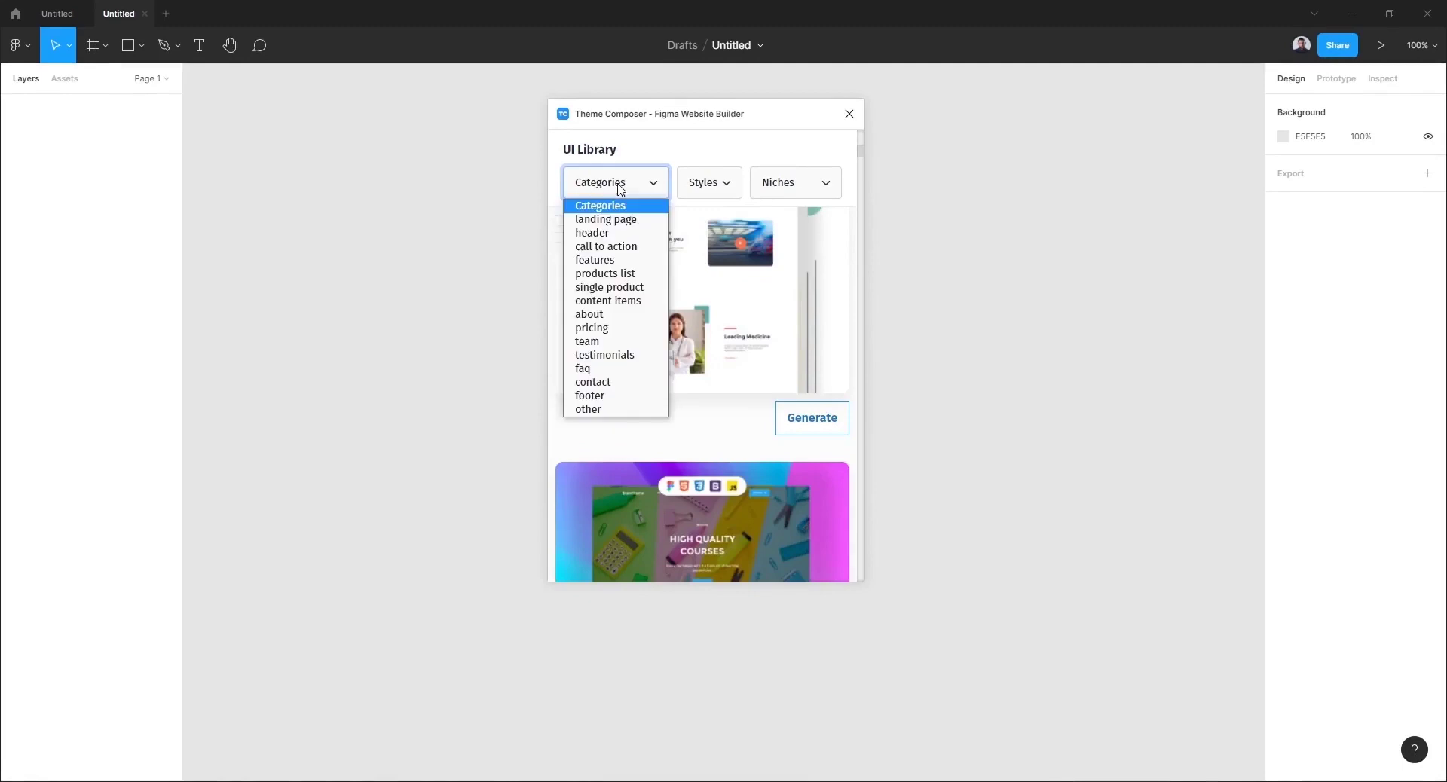
pyautogui.click(635, 224)
pyautogui.click(615, 192)
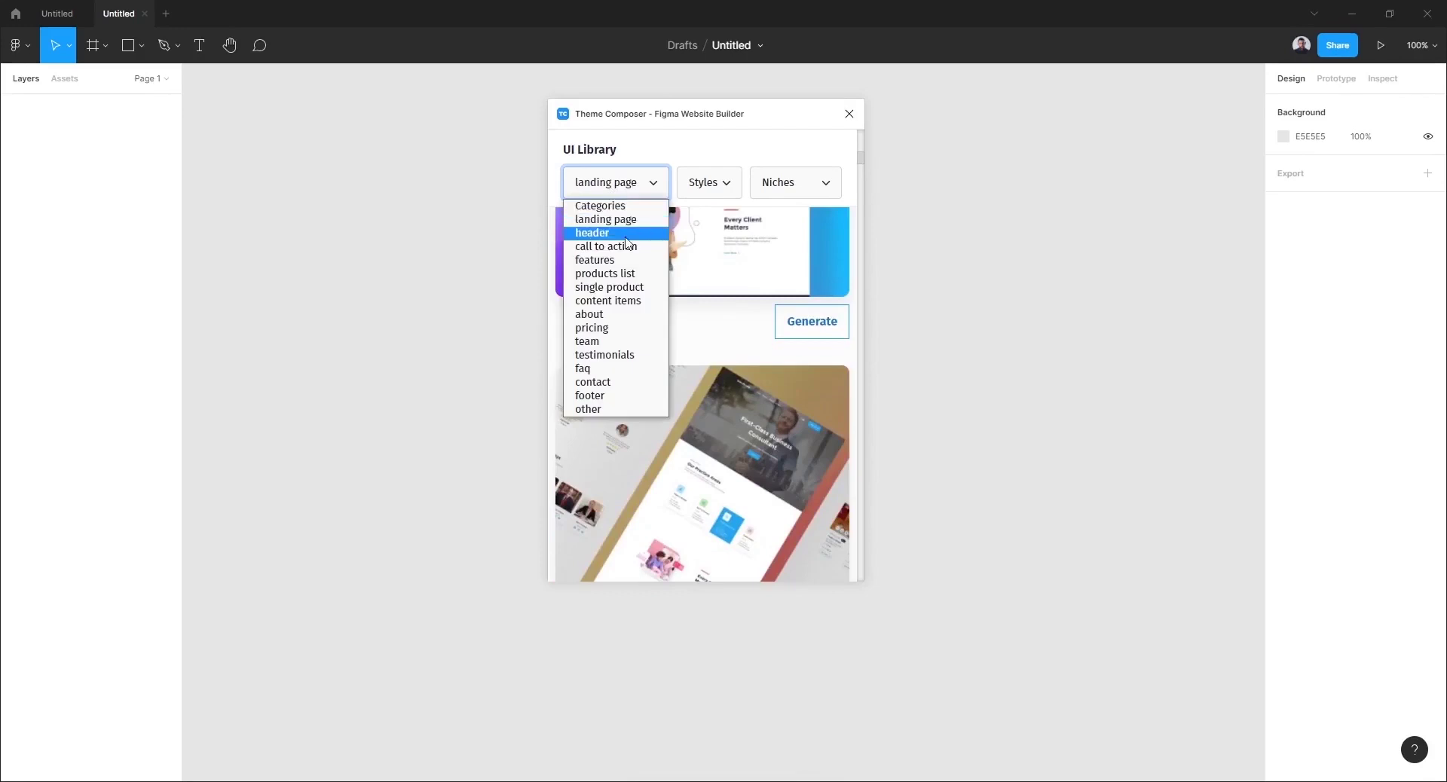
pyautogui.click(625, 234)
pyautogui.click(633, 183)
pyautogui.click(642, 247)
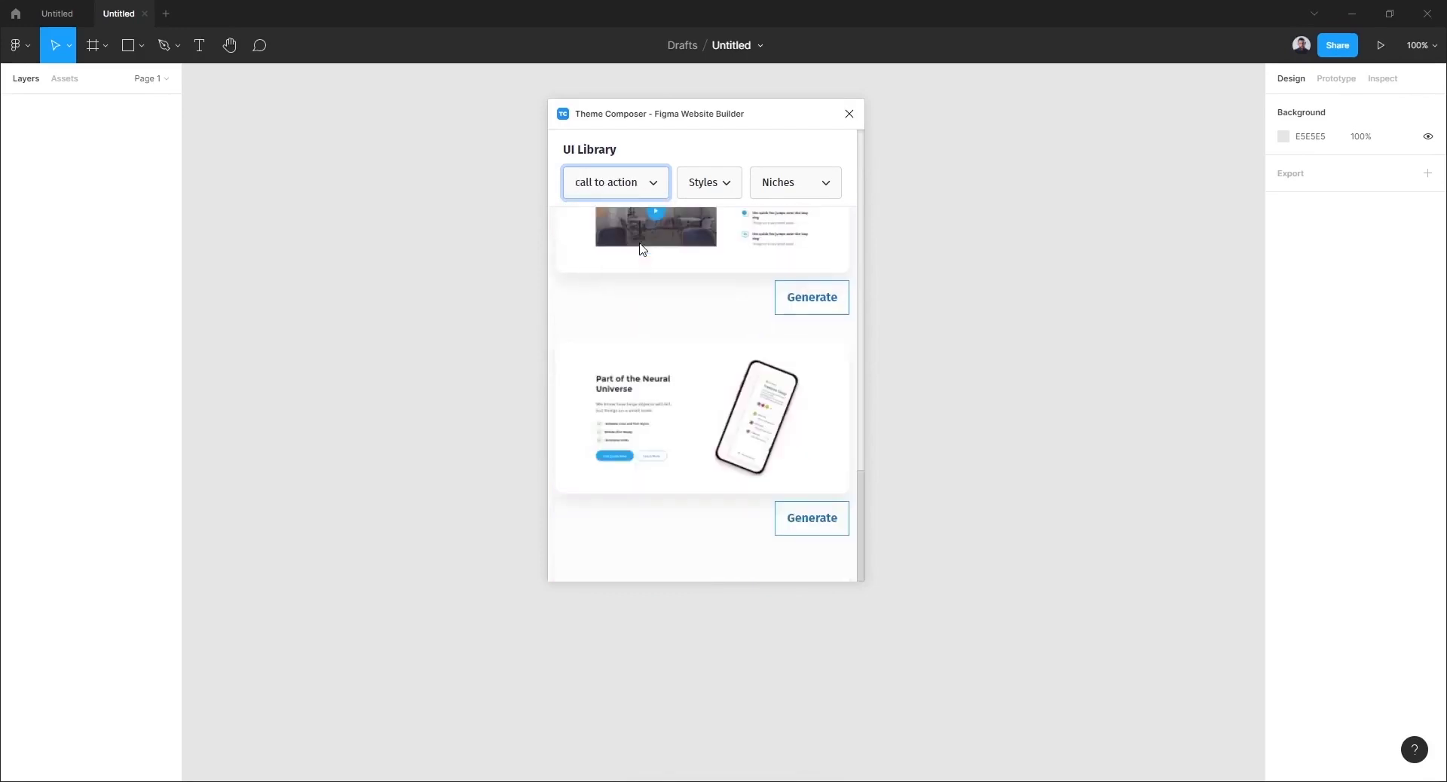
pyautogui.click(641, 194)
pyautogui.click(642, 262)
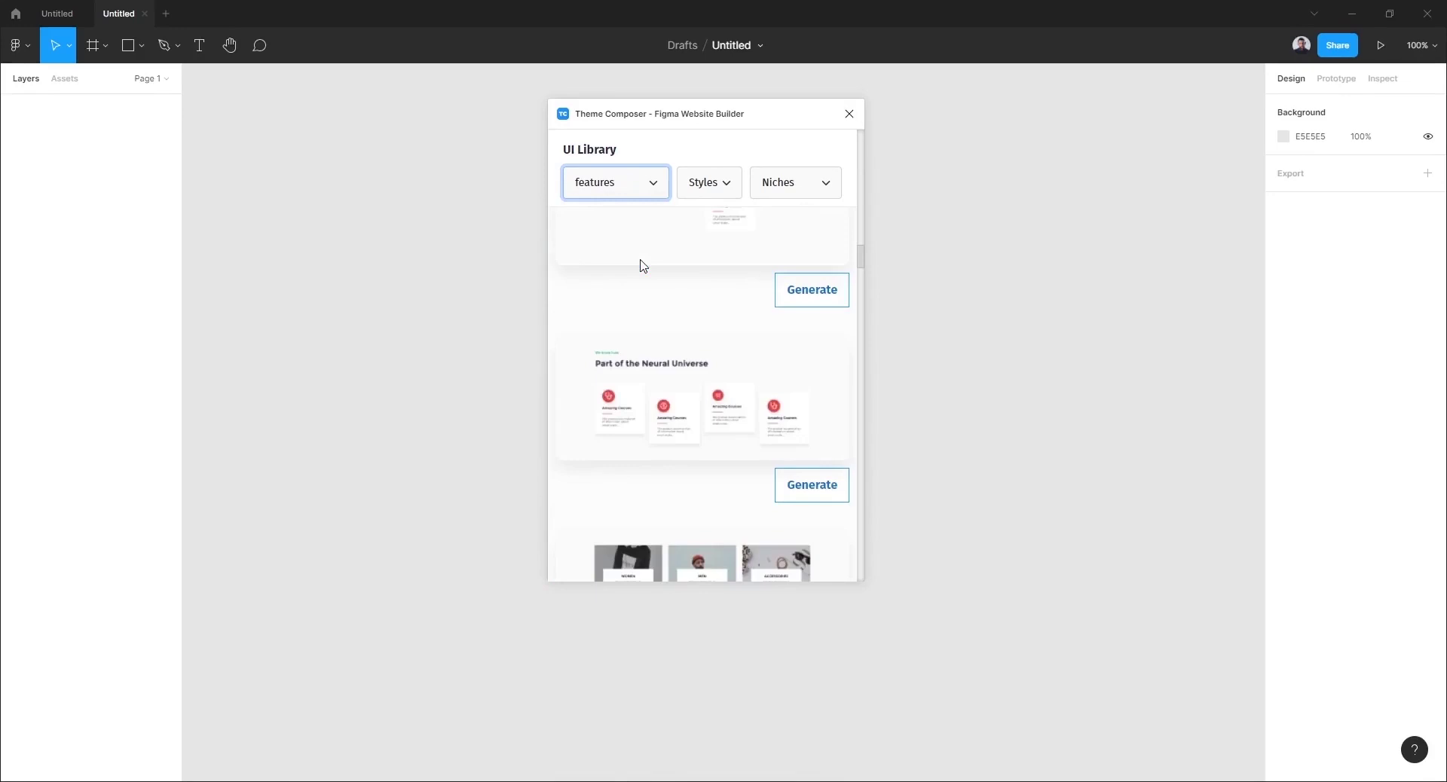
pyautogui.scroll(2, 656, 286)
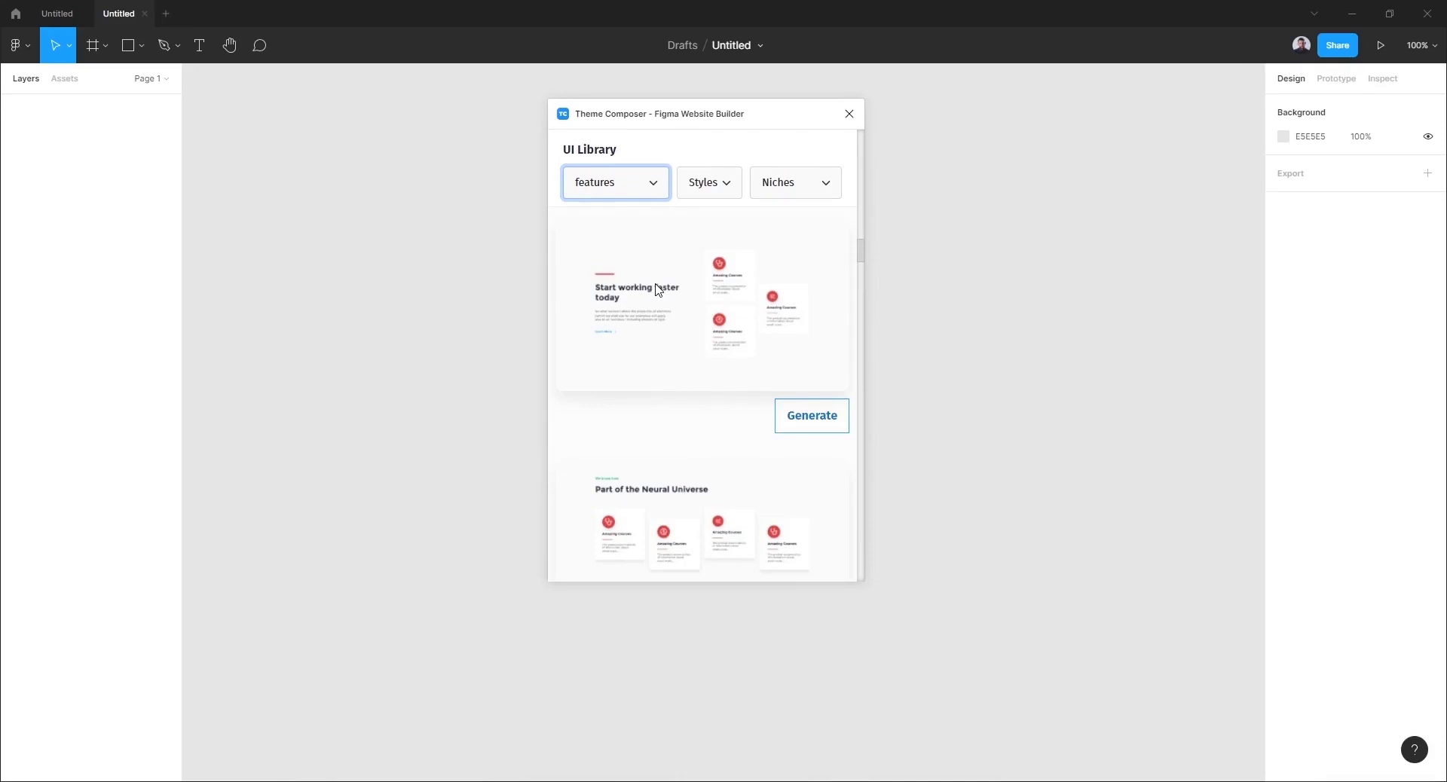
# Try light and dark styles, then reset category and style to all.
pyautogui.click(706, 183)
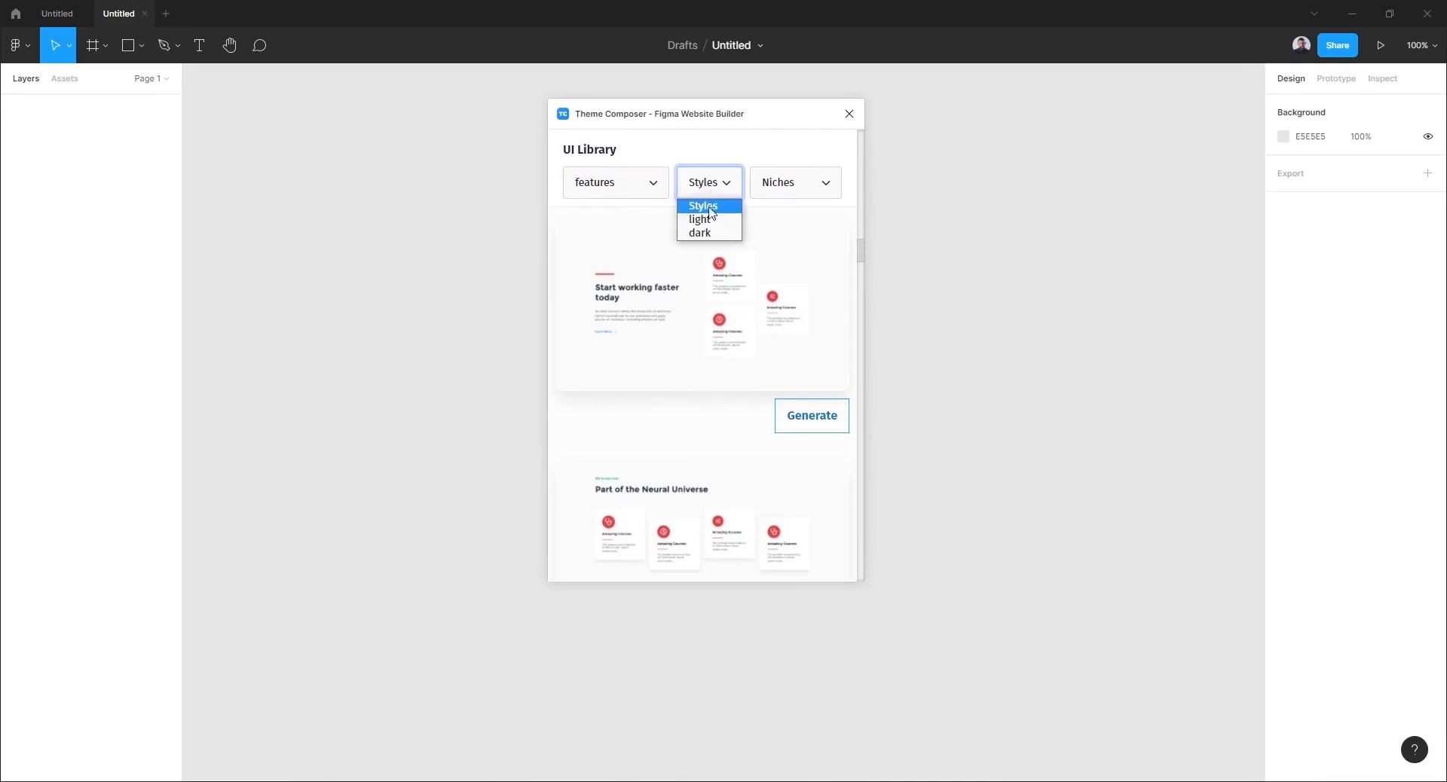
pyautogui.click(708, 218)
pyautogui.click(712, 244)
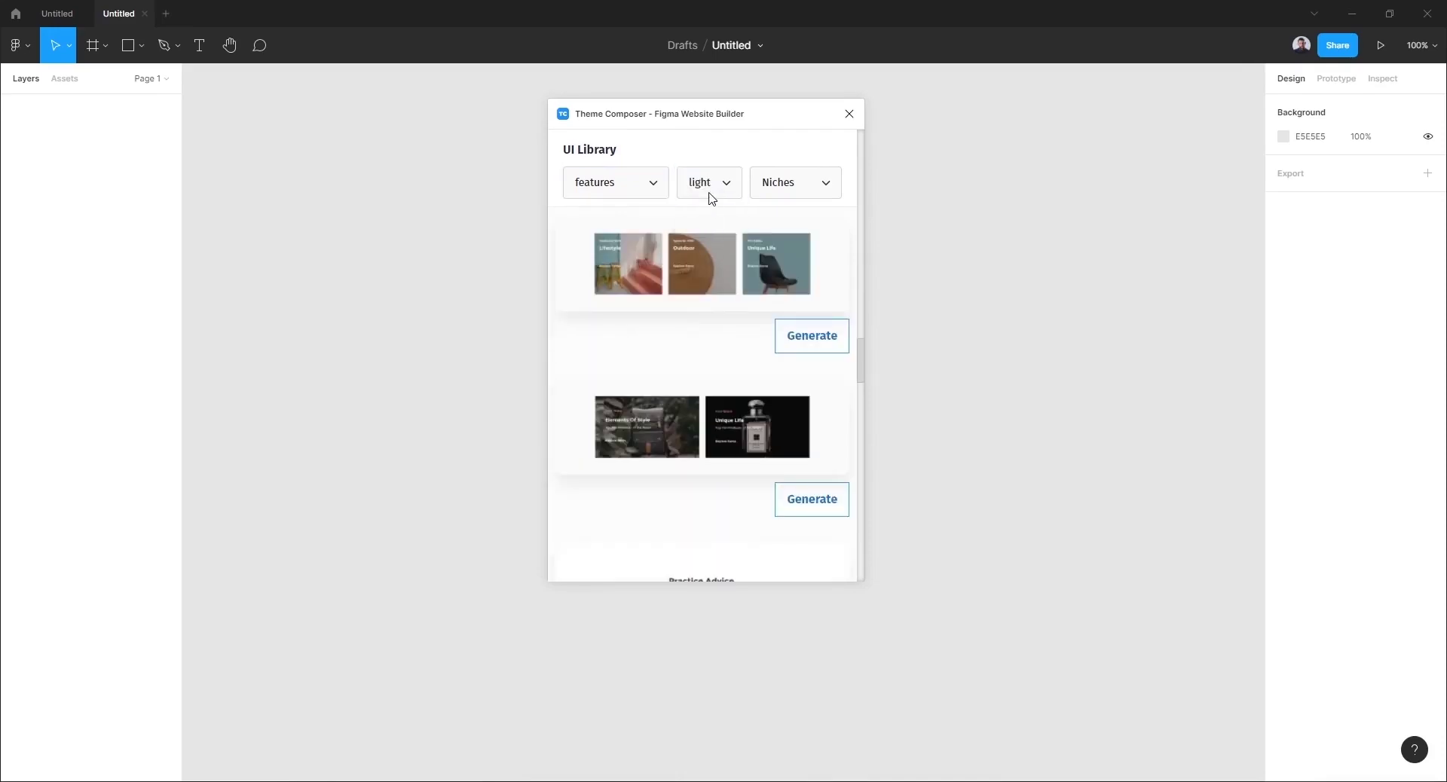
pyautogui.click(709, 195)
pyautogui.click(709, 233)
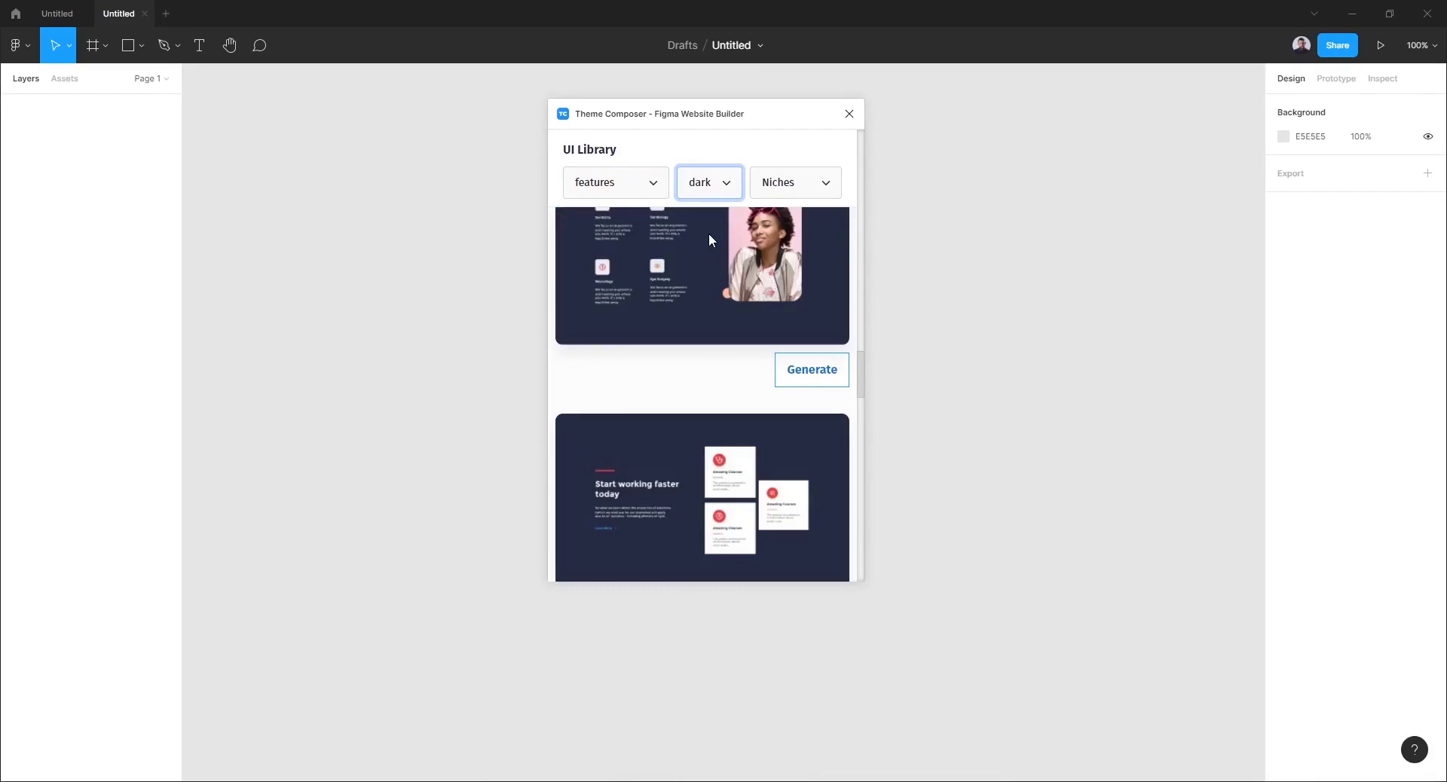
pyautogui.click(630, 186)
pyautogui.click(722, 179)
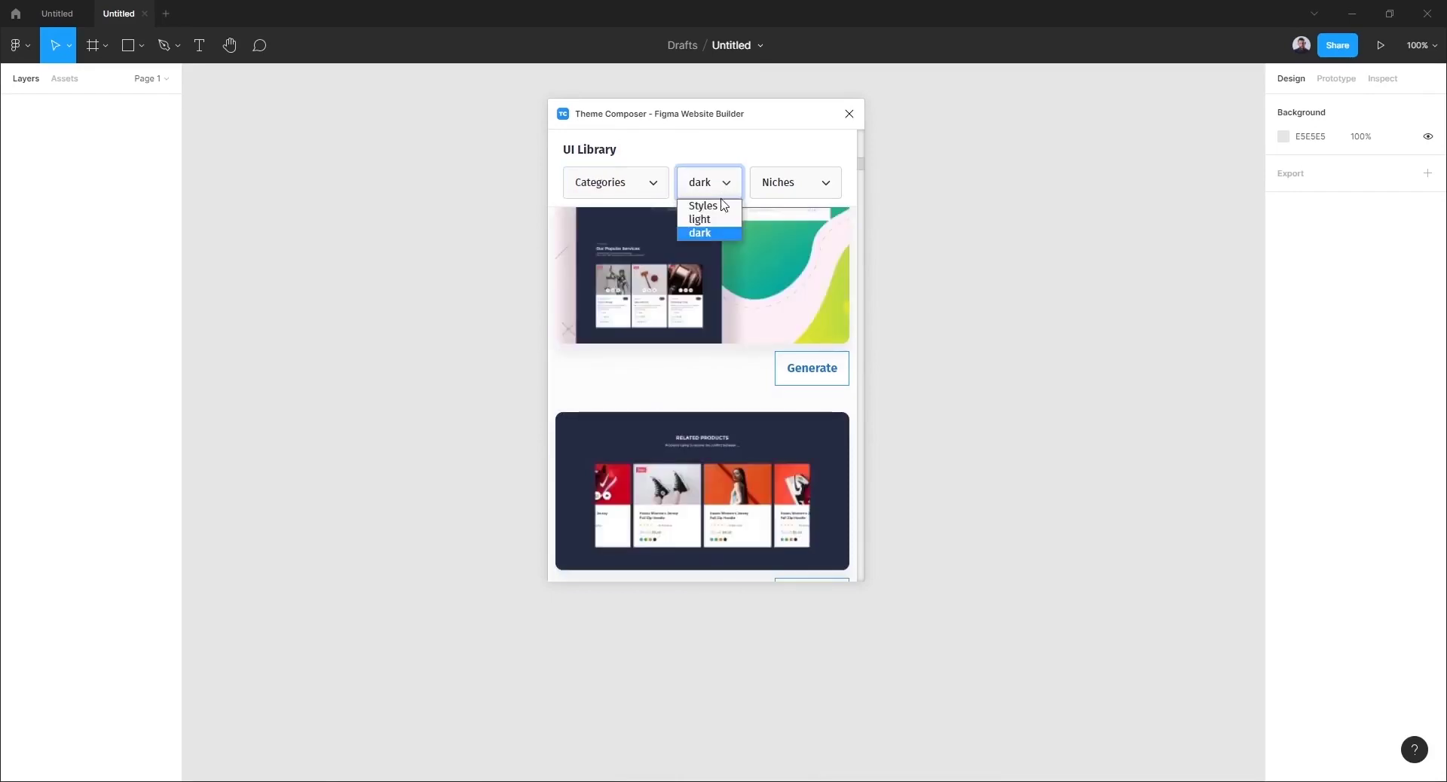
pyautogui.click(724, 204)
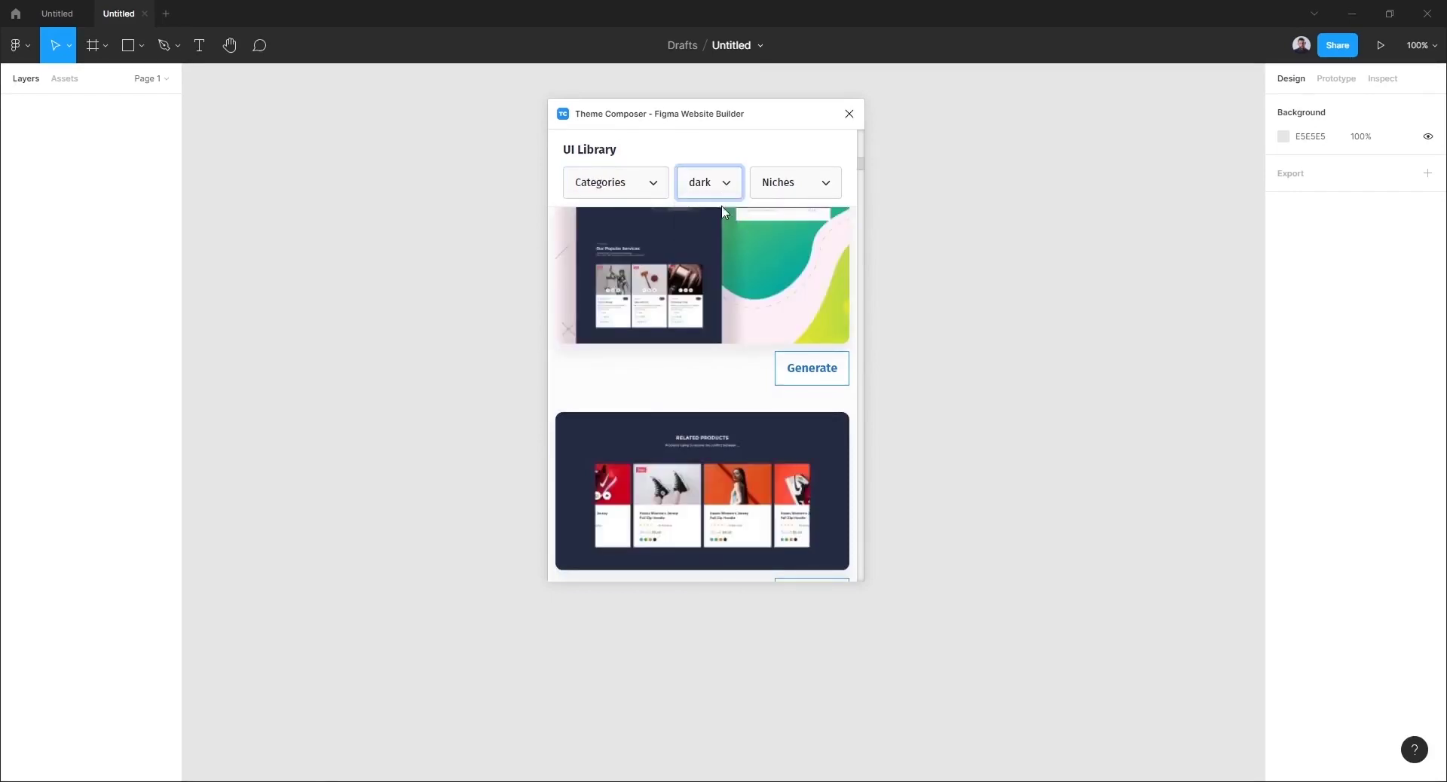
# Try the ecommerce and course niches, then filter templates to the medical niche.
pyautogui.click(791, 188)
pyautogui.click(814, 217)
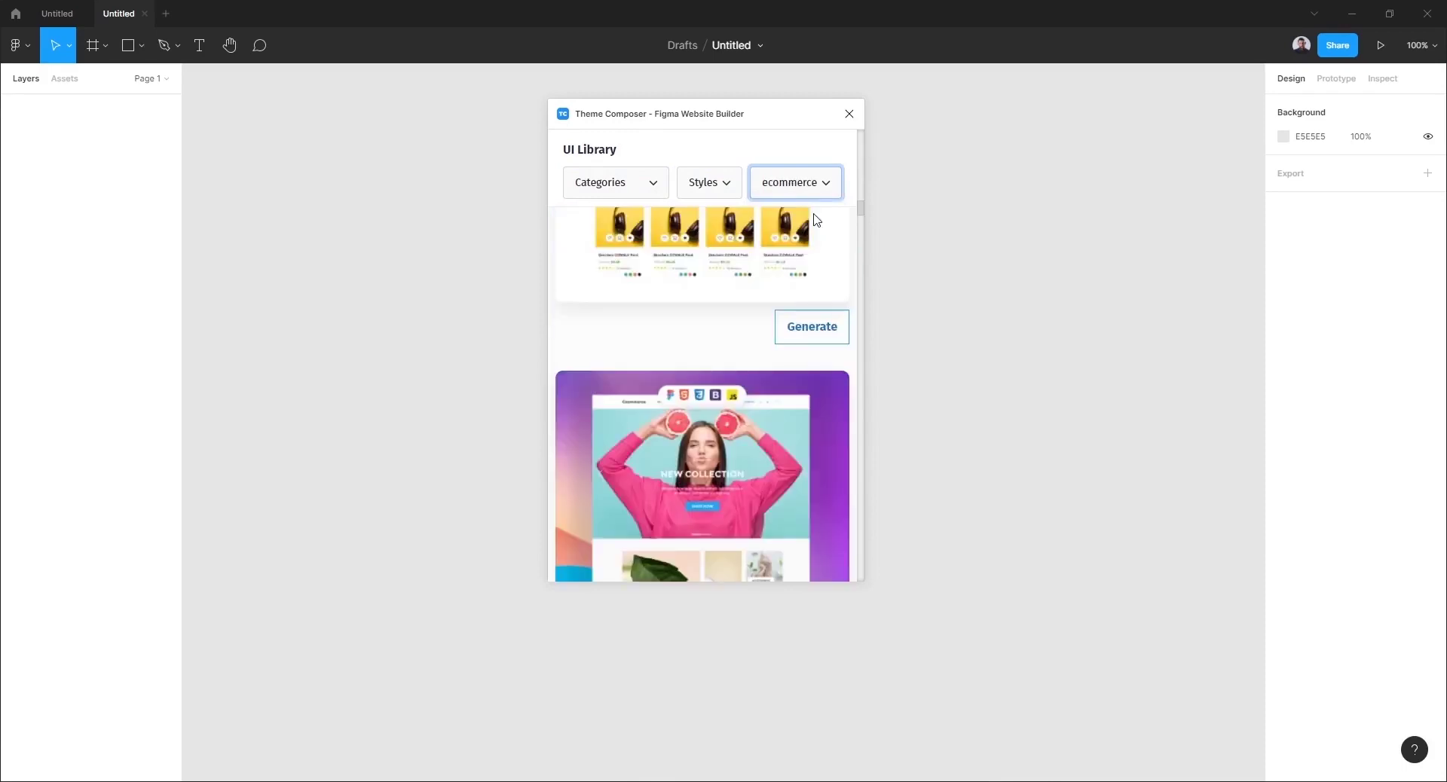
pyautogui.scroll(1, 817, 205)
pyautogui.click(807, 222)
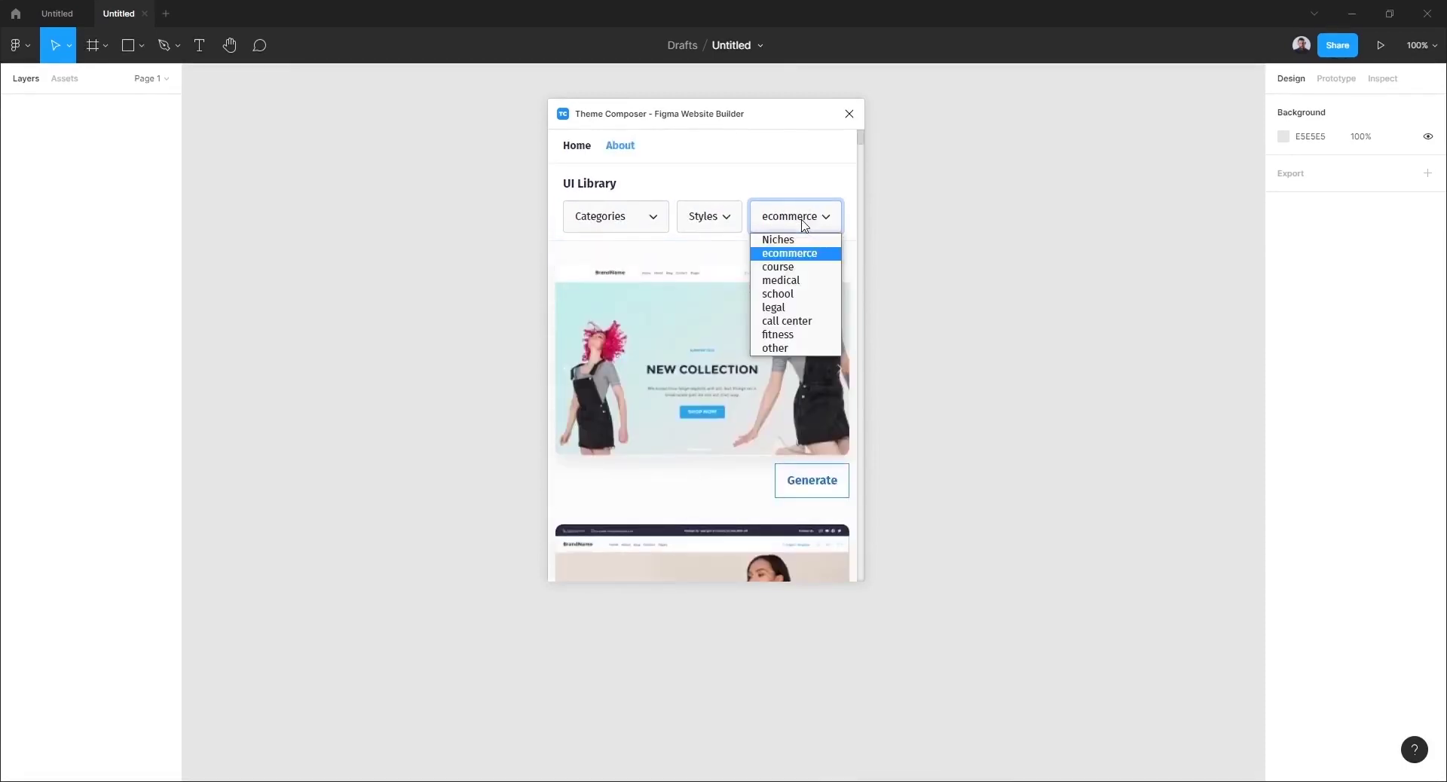
pyautogui.click(803, 267)
pyautogui.click(794, 226)
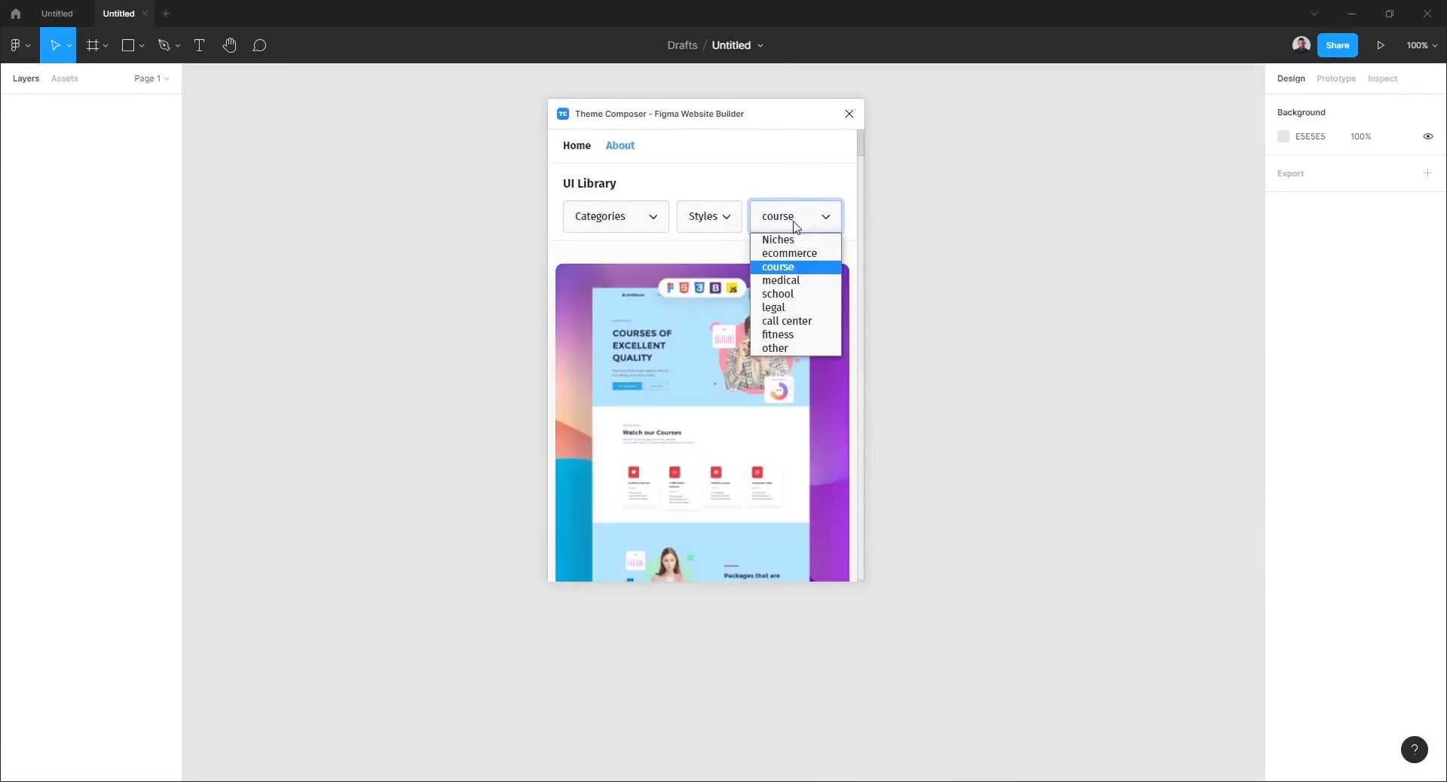
pyautogui.click(807, 281)
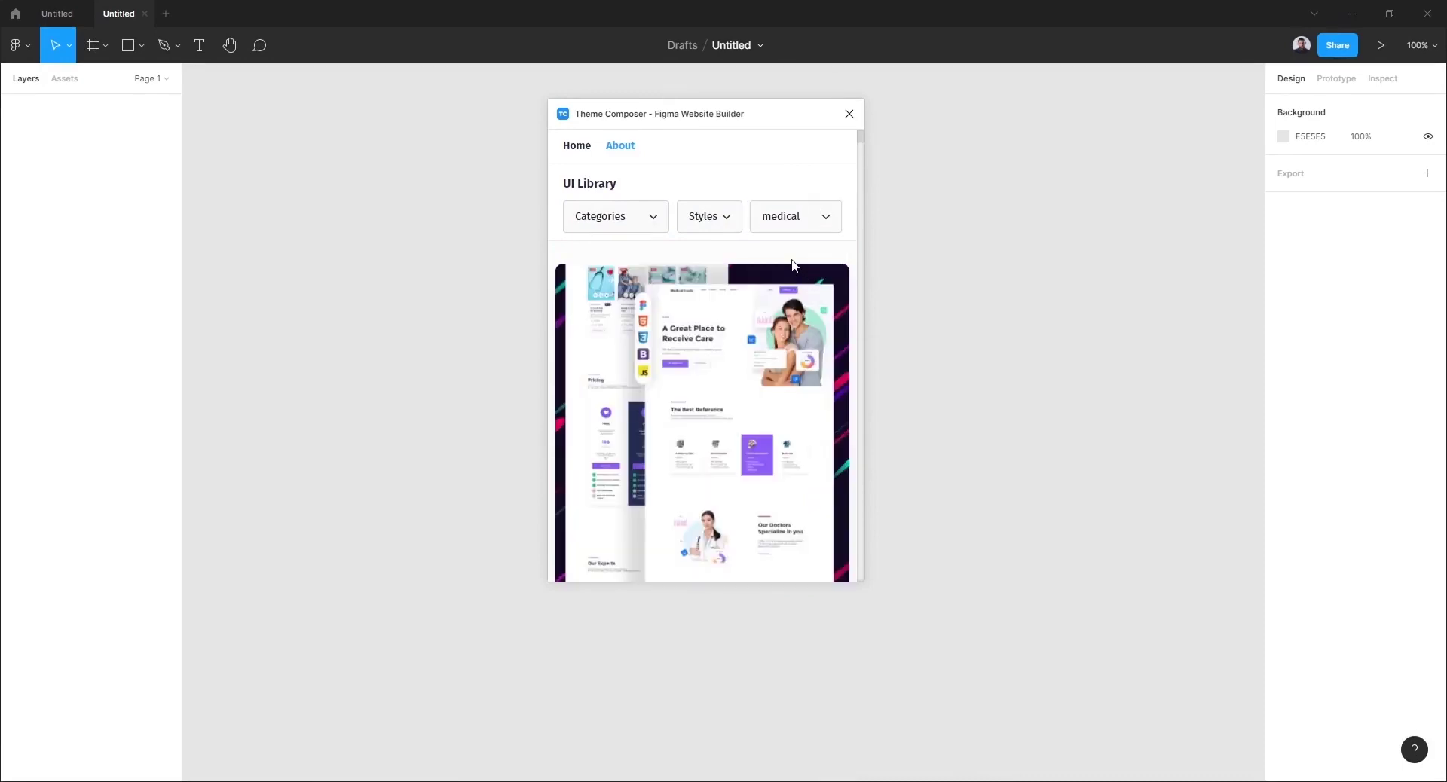
# Close and relaunch Theme Composer's UI Library, then bring up the canvas plugin list again.
pyautogui.click(849, 113)
pyautogui.rightClick(523, 305)
pyautogui.moveTo(600, 401)
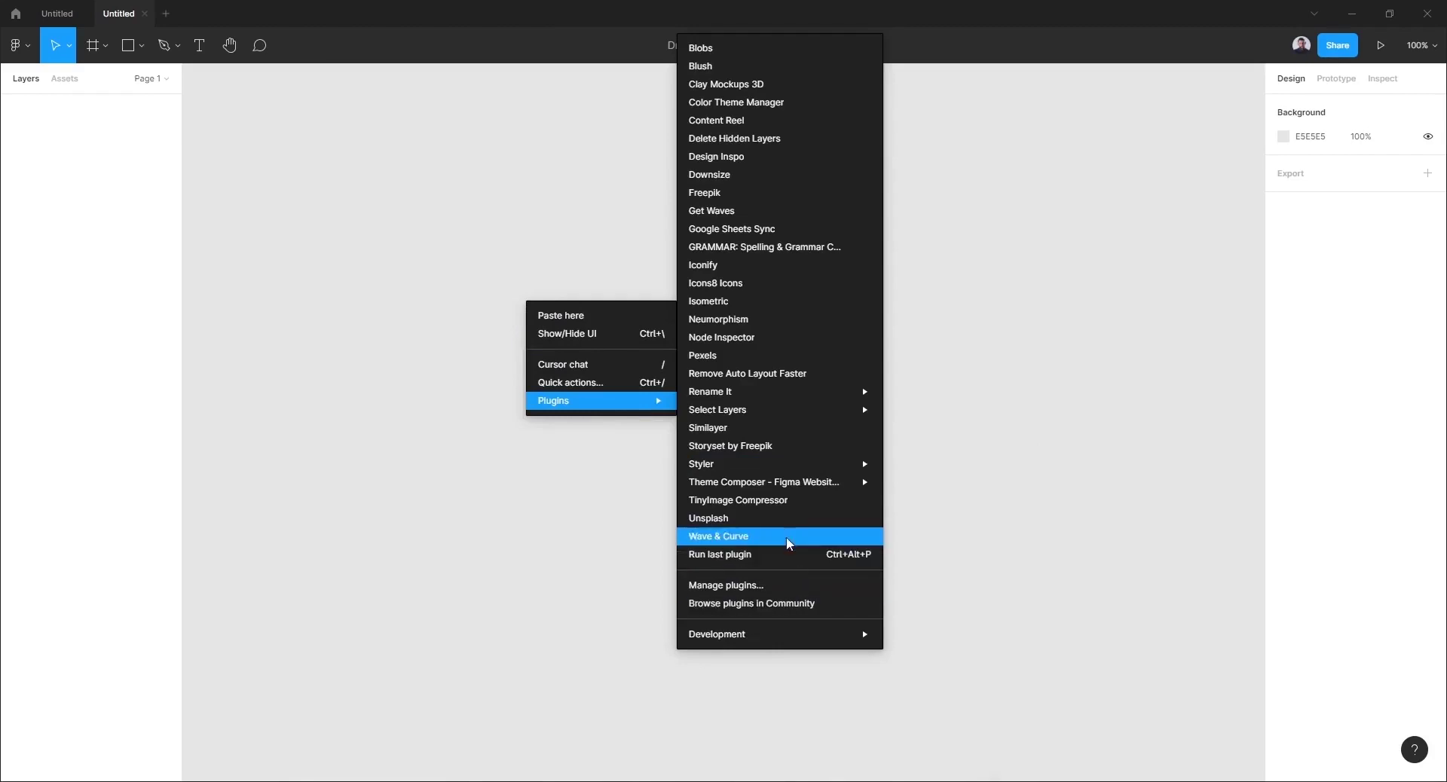
pyautogui.moveTo(764, 481)
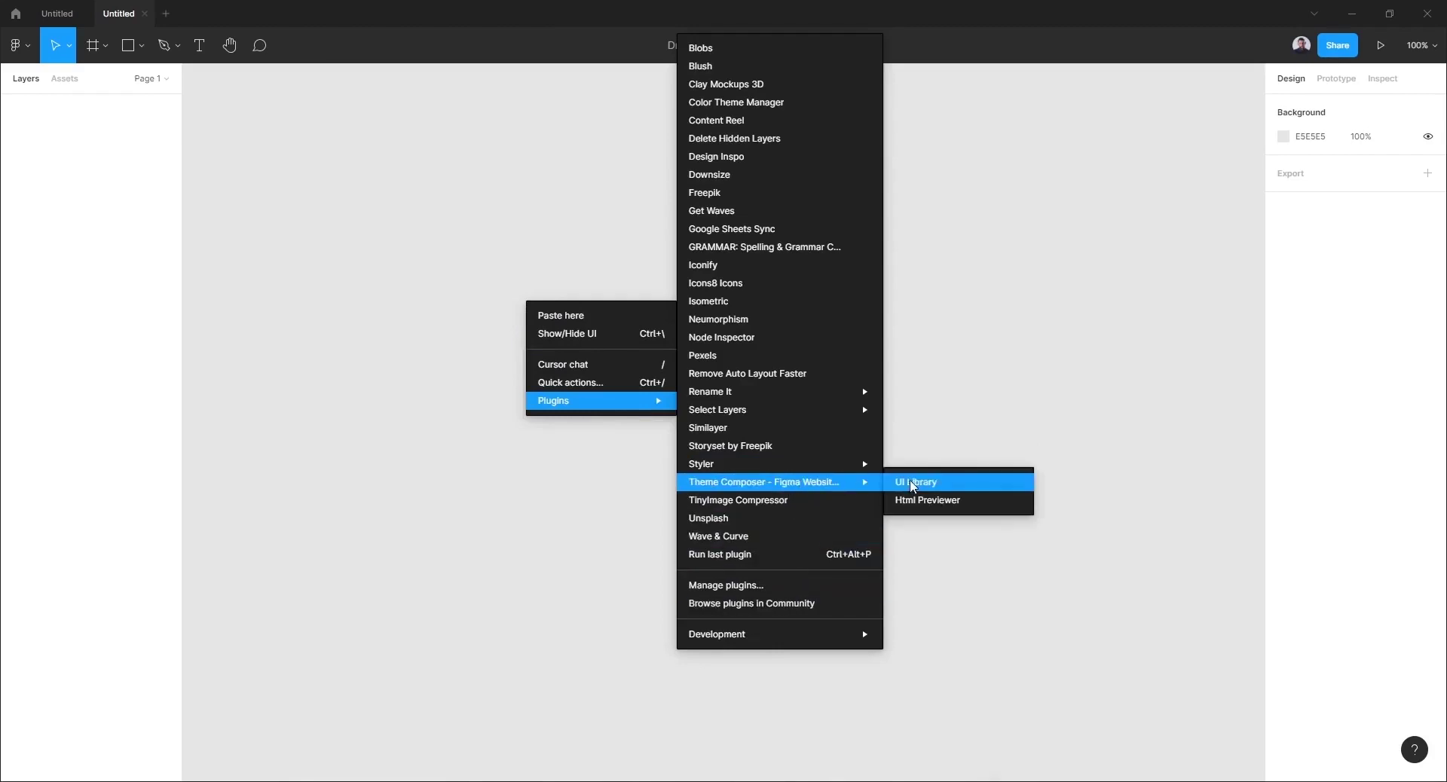
pyautogui.click(917, 501)
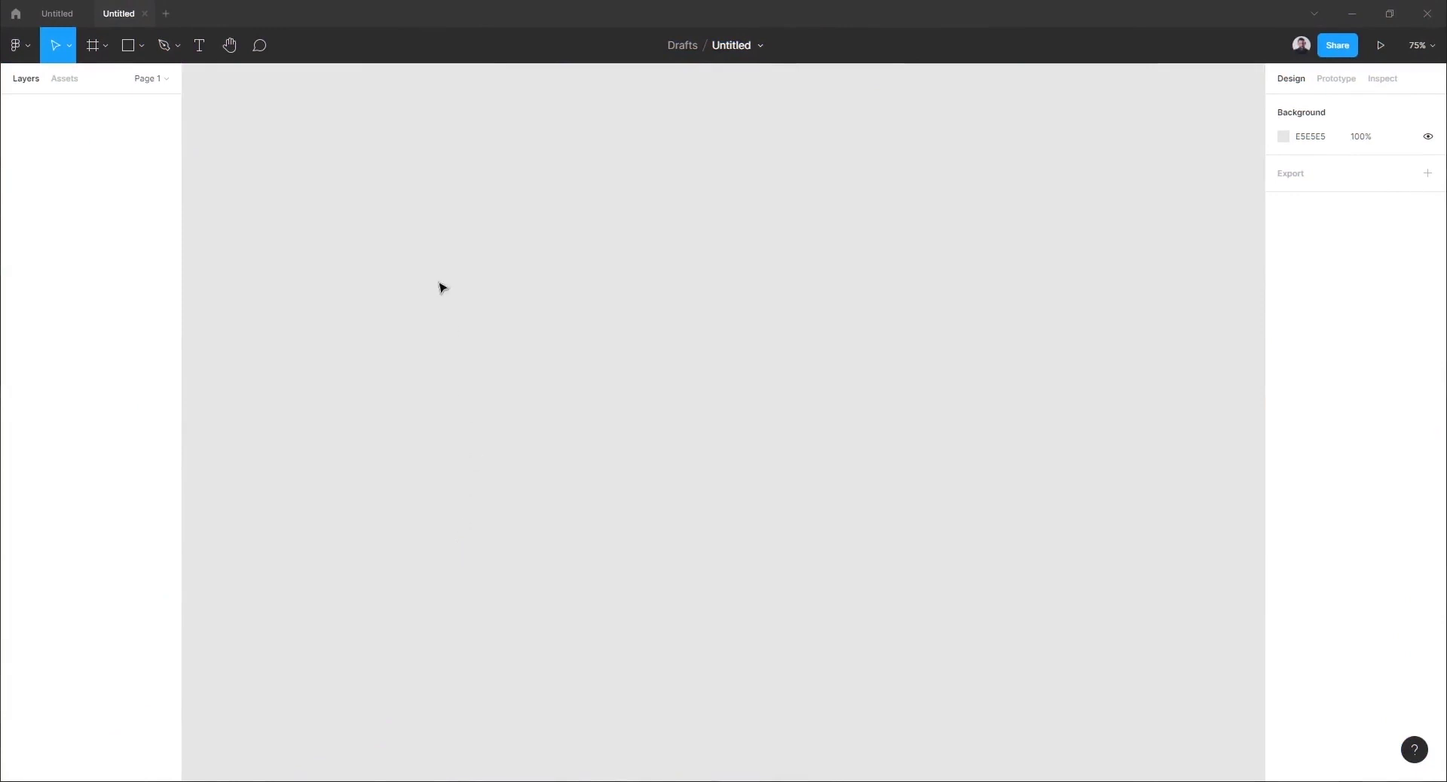
pyautogui.rightClick(427, 225)
pyautogui.moveTo(502, 321)
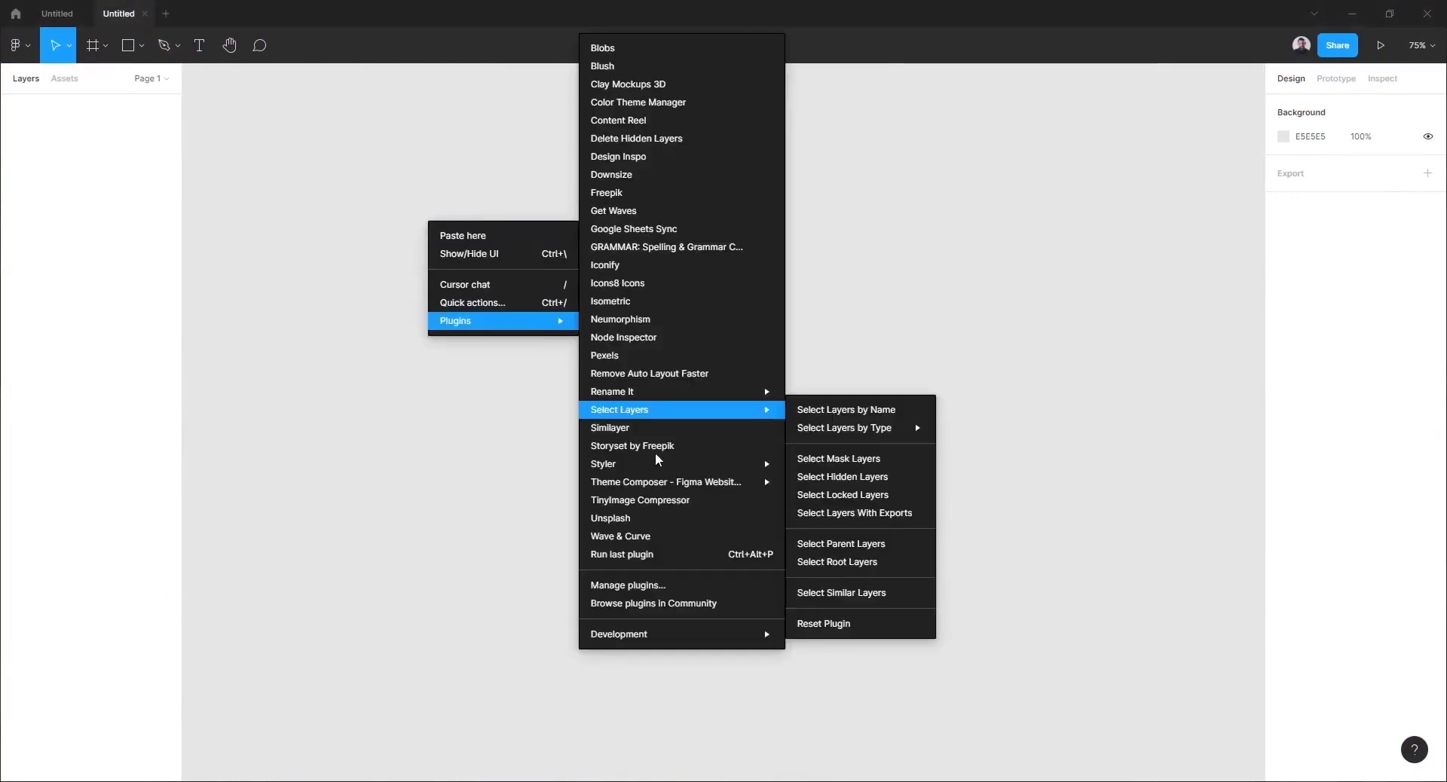
# Filter Theme Composer to medical landing pages and generate the medical-hardy page onto the canvas.
pyautogui.click(860, 485)
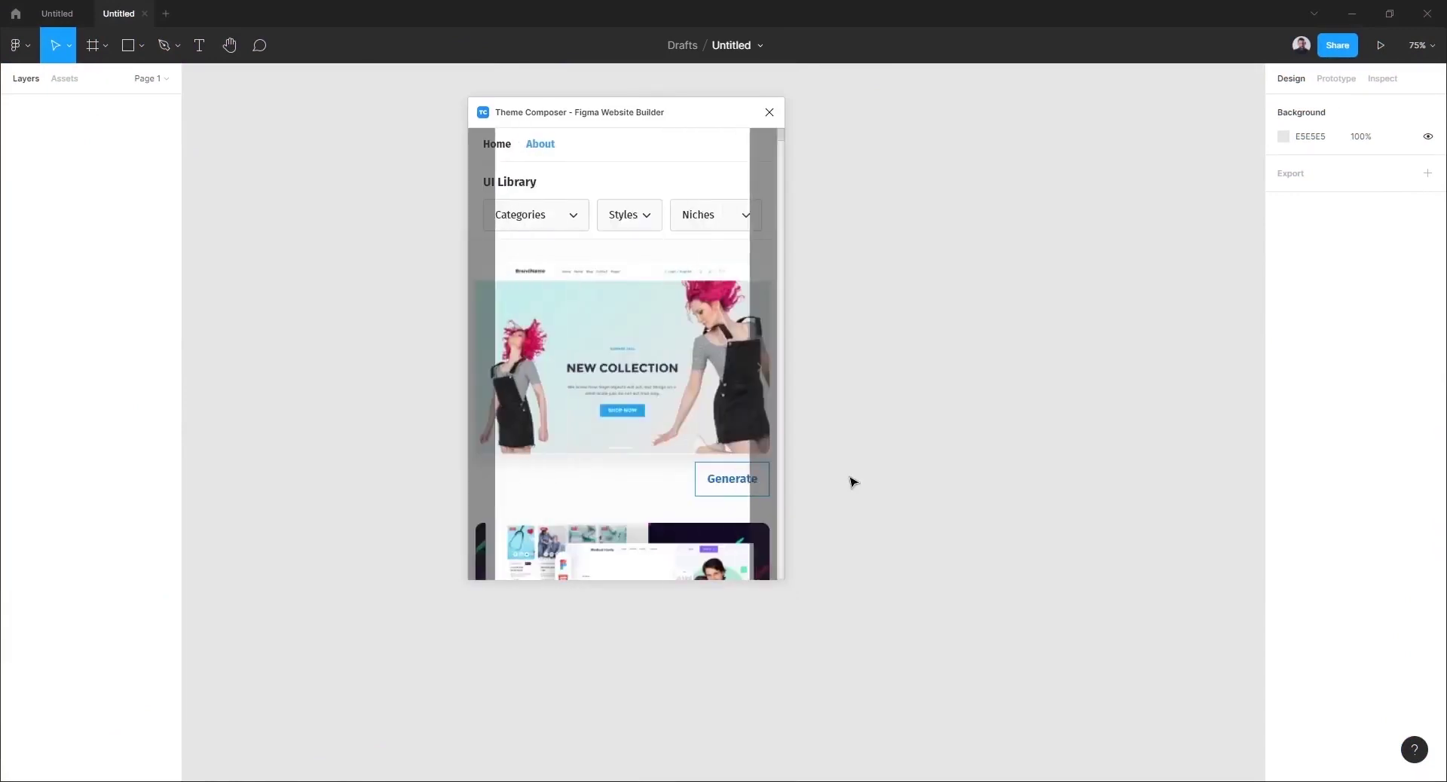
pyautogui.click(569, 217)
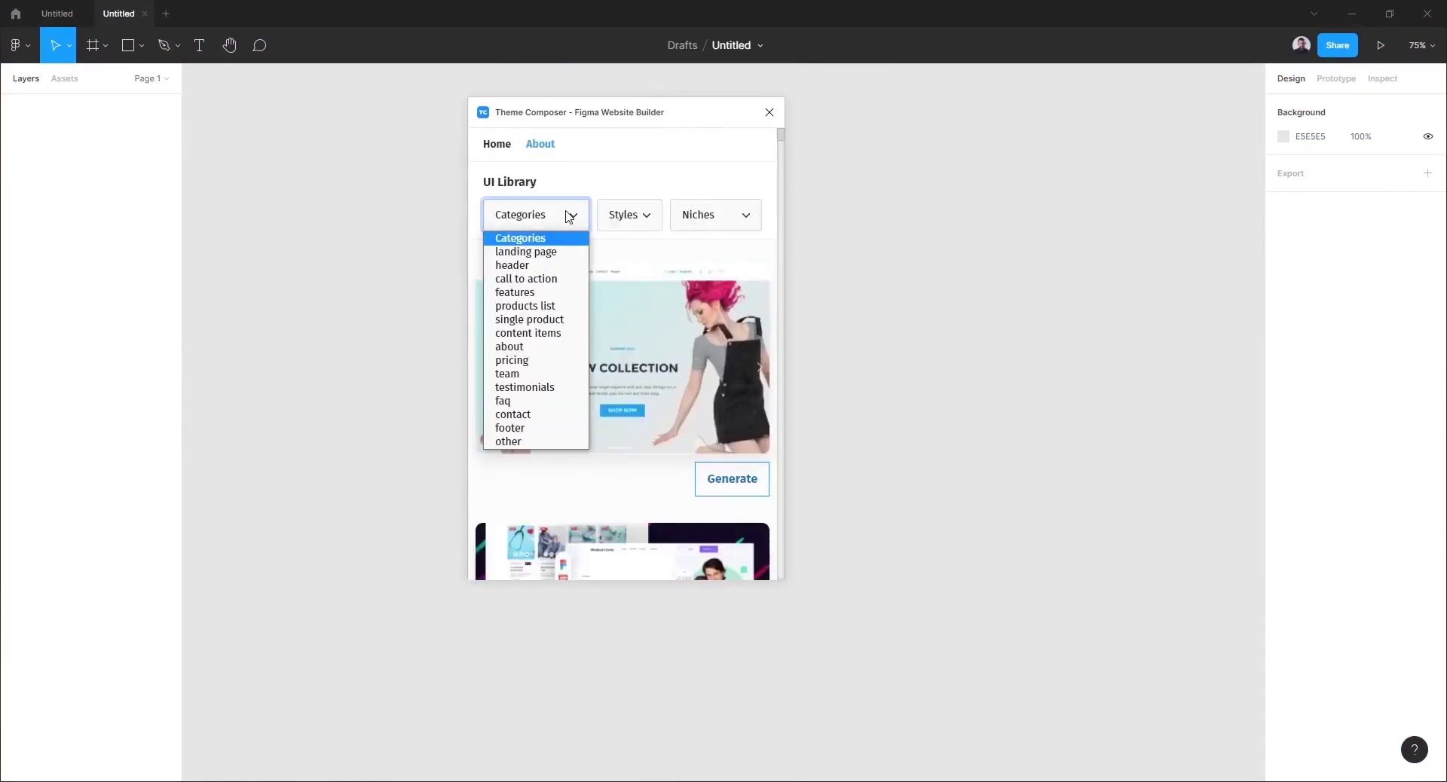
pyautogui.click(549, 255)
pyautogui.click(725, 226)
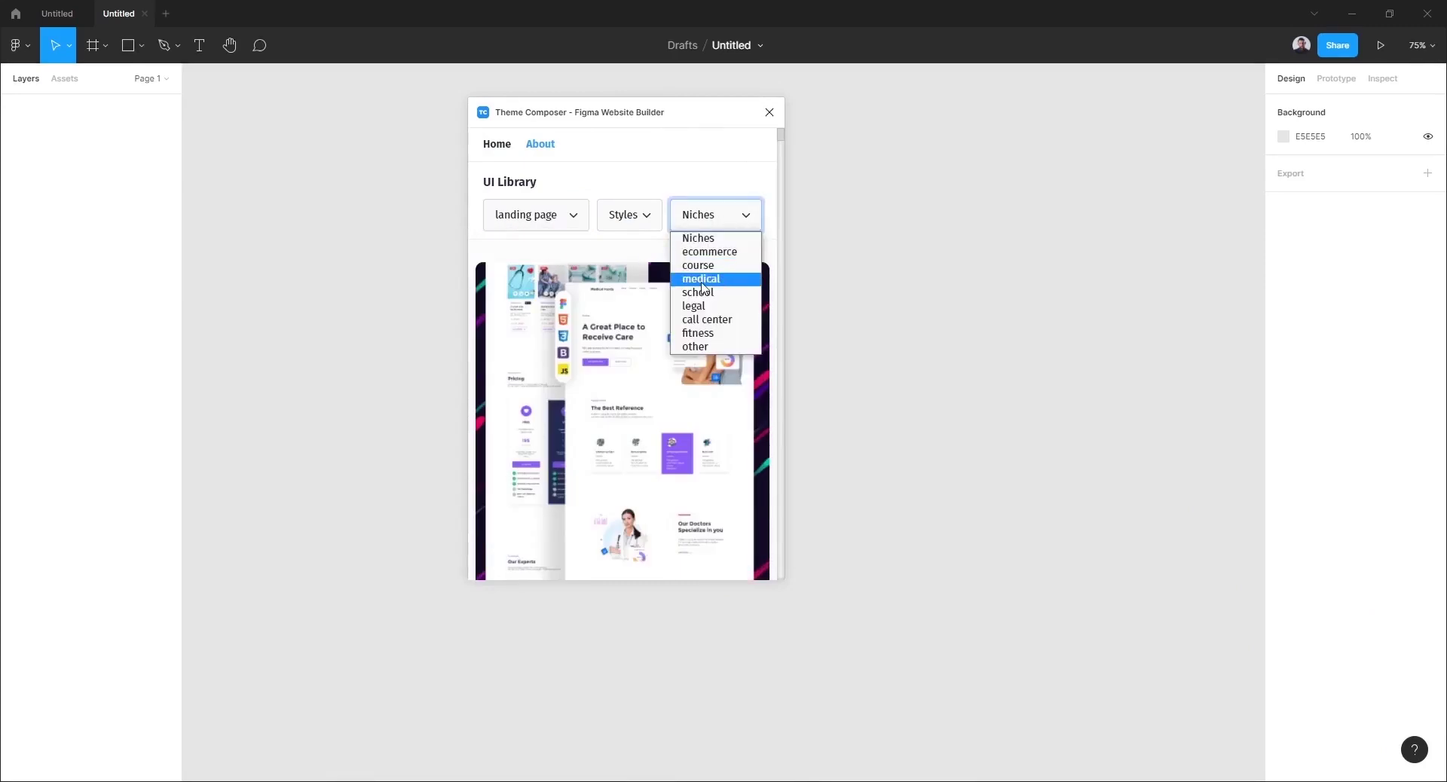
pyautogui.click(702, 279)
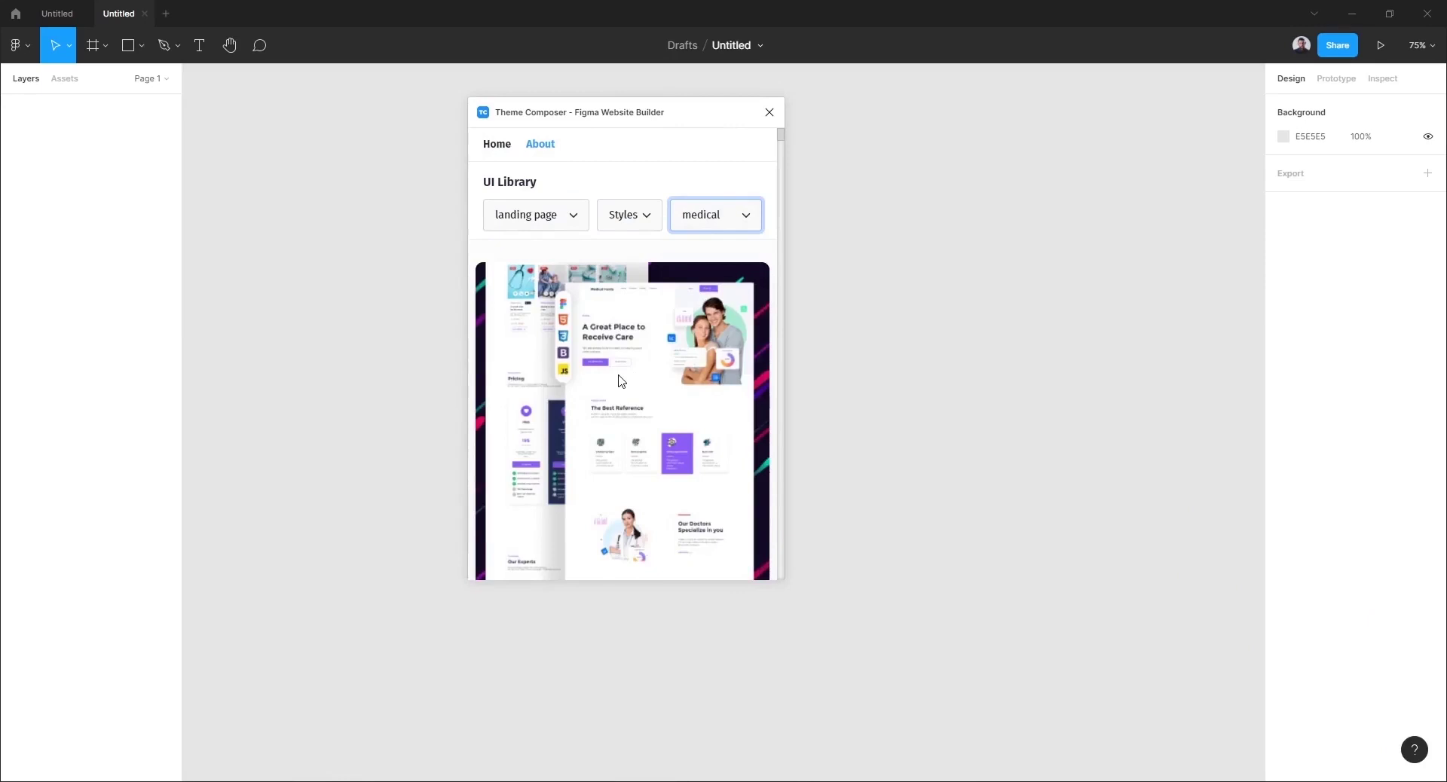
pyautogui.scroll(-2, 619, 380)
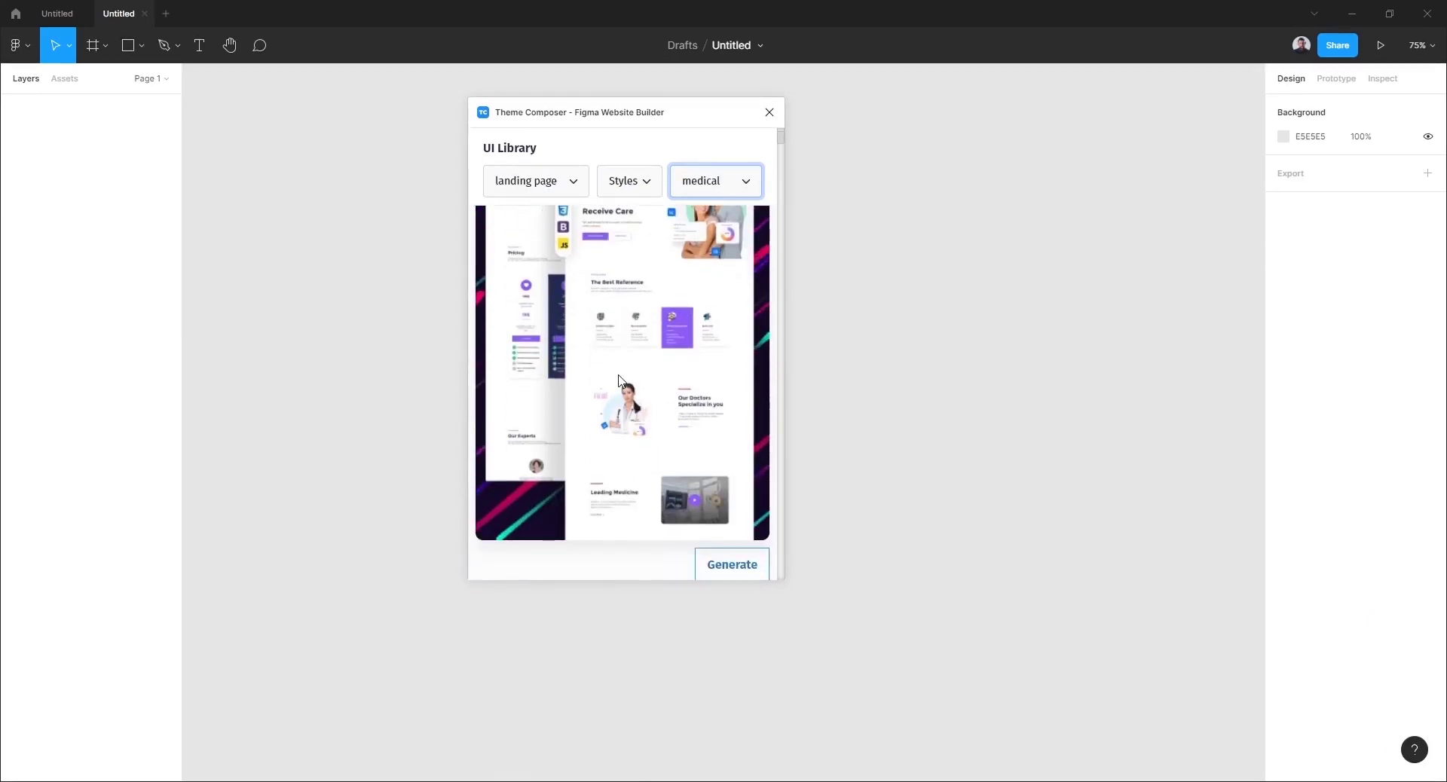
pyautogui.scroll(-2, 619, 381)
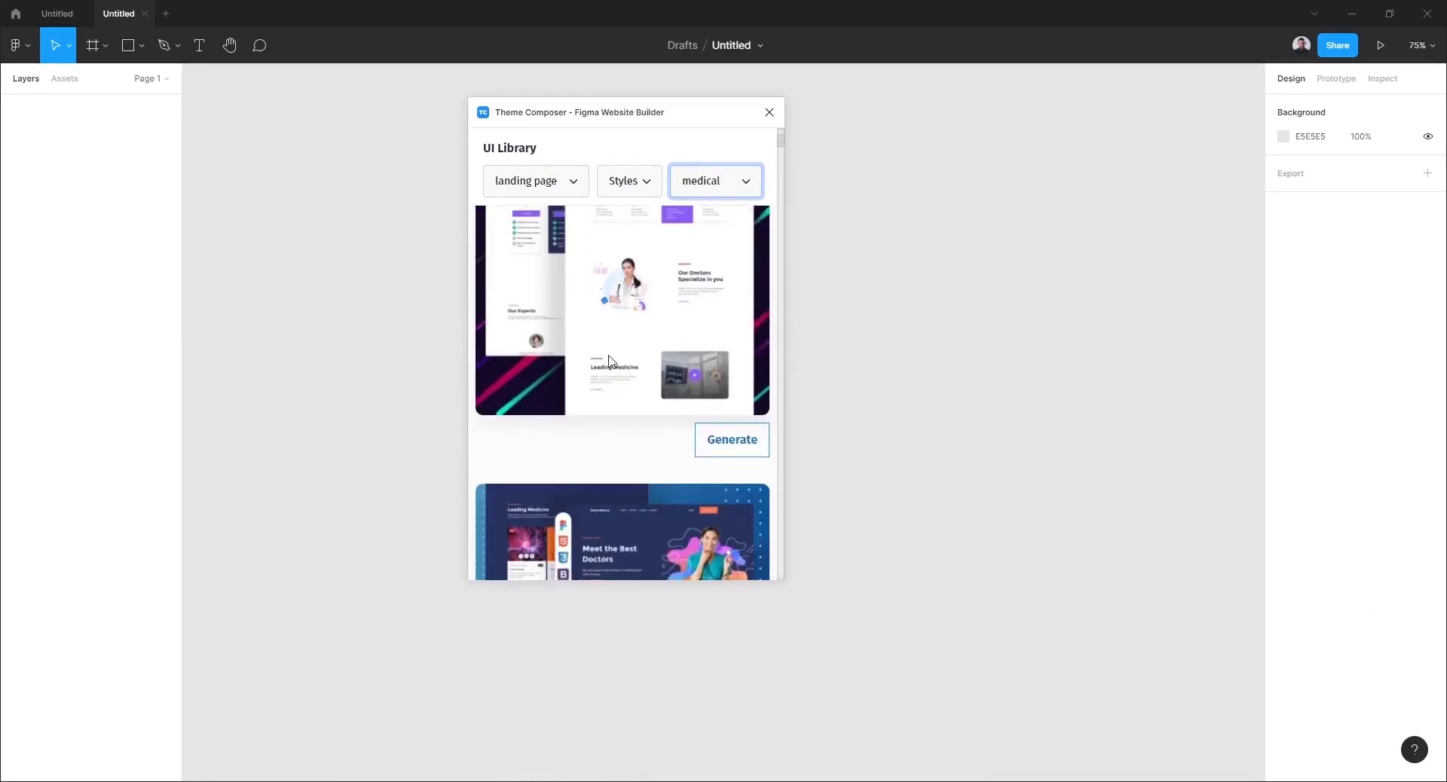
pyautogui.click(712, 444)
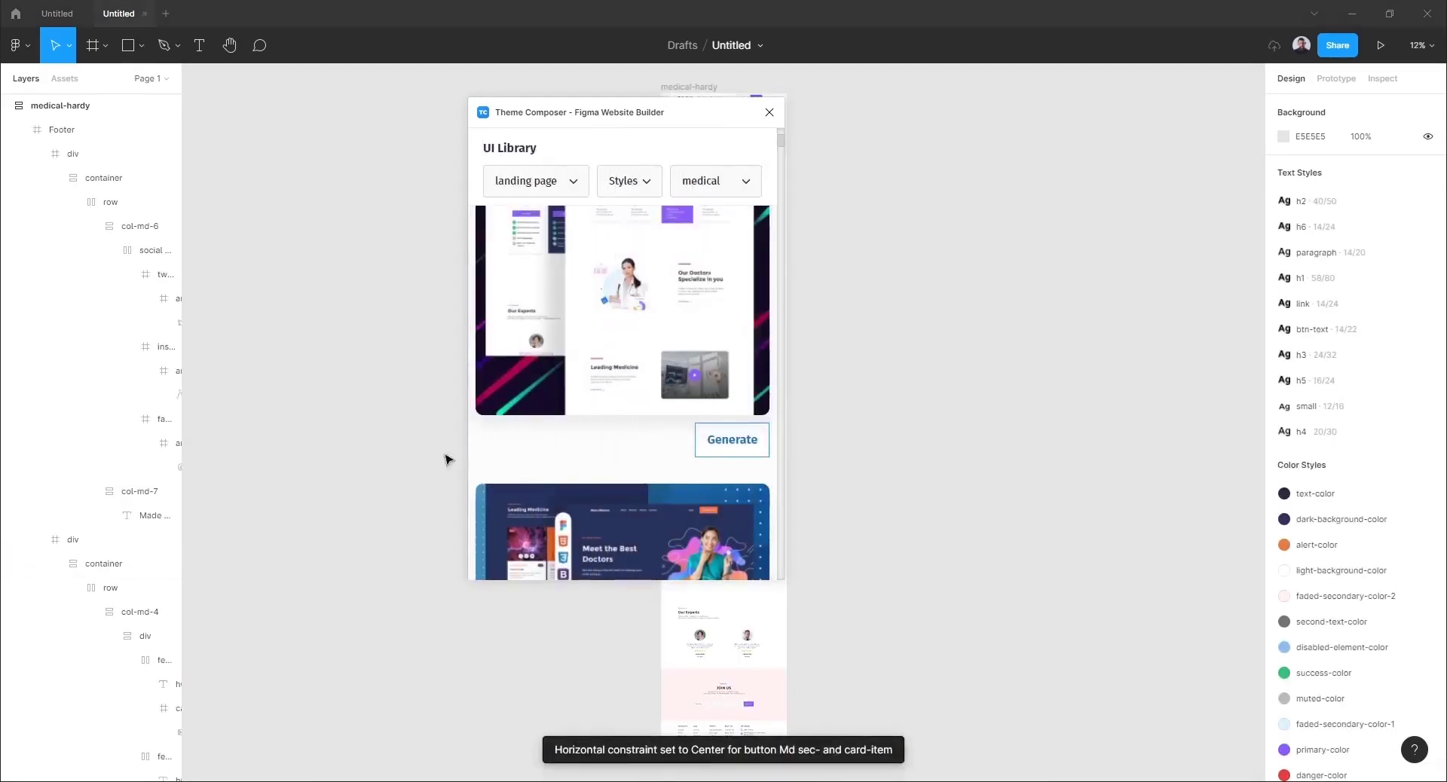
pyautogui.click(774, 113)
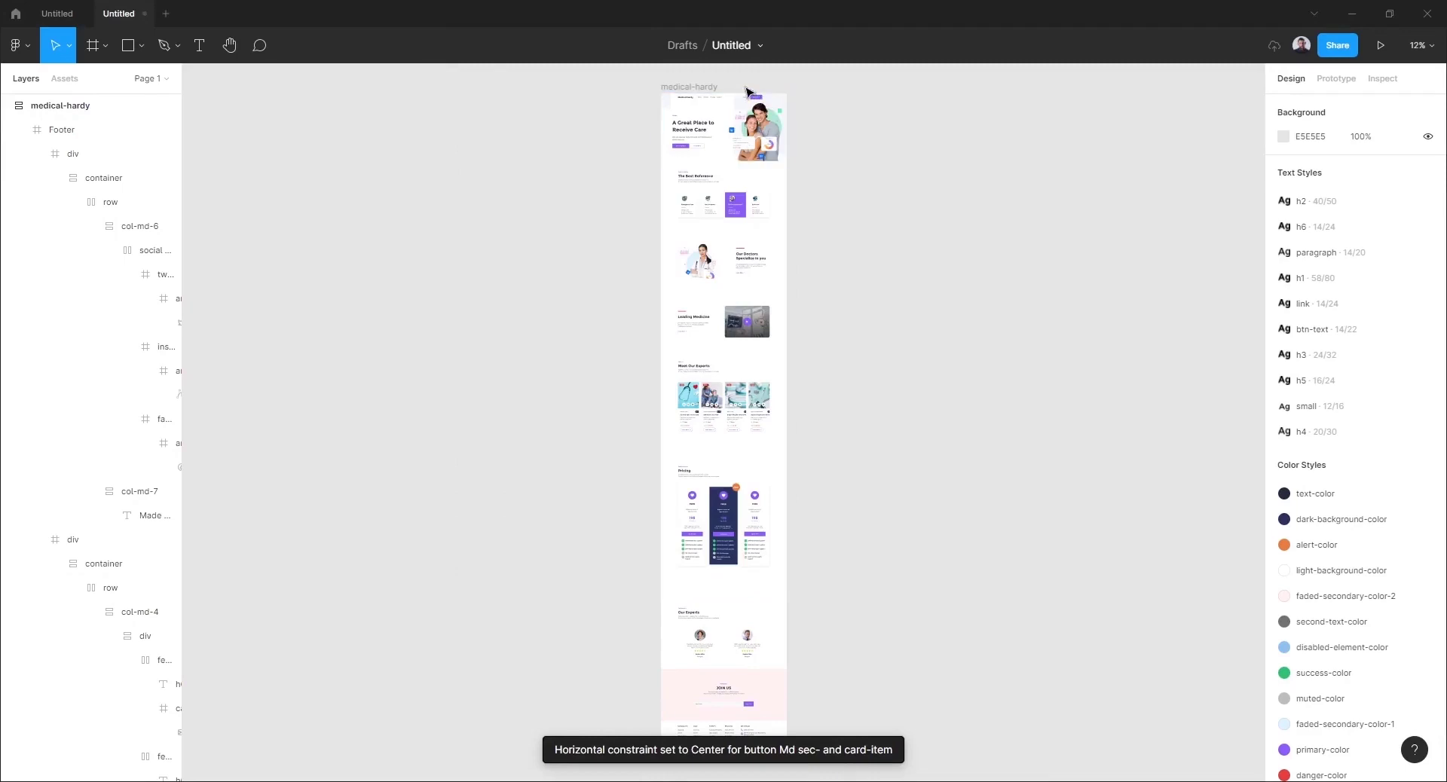
pyautogui.keyDown('ctrl'); pyautogui.scroll(2, 735, 81); pyautogui.keyUp('ctrl')
pyautogui.keyDown('ctrl'); pyautogui.scroll(3, 735, 80); pyautogui.keyUp('ctrl')
pyautogui.keyDown('ctrl'); pyautogui.scroll(3, 735, 80); pyautogui.keyUp('ctrl')
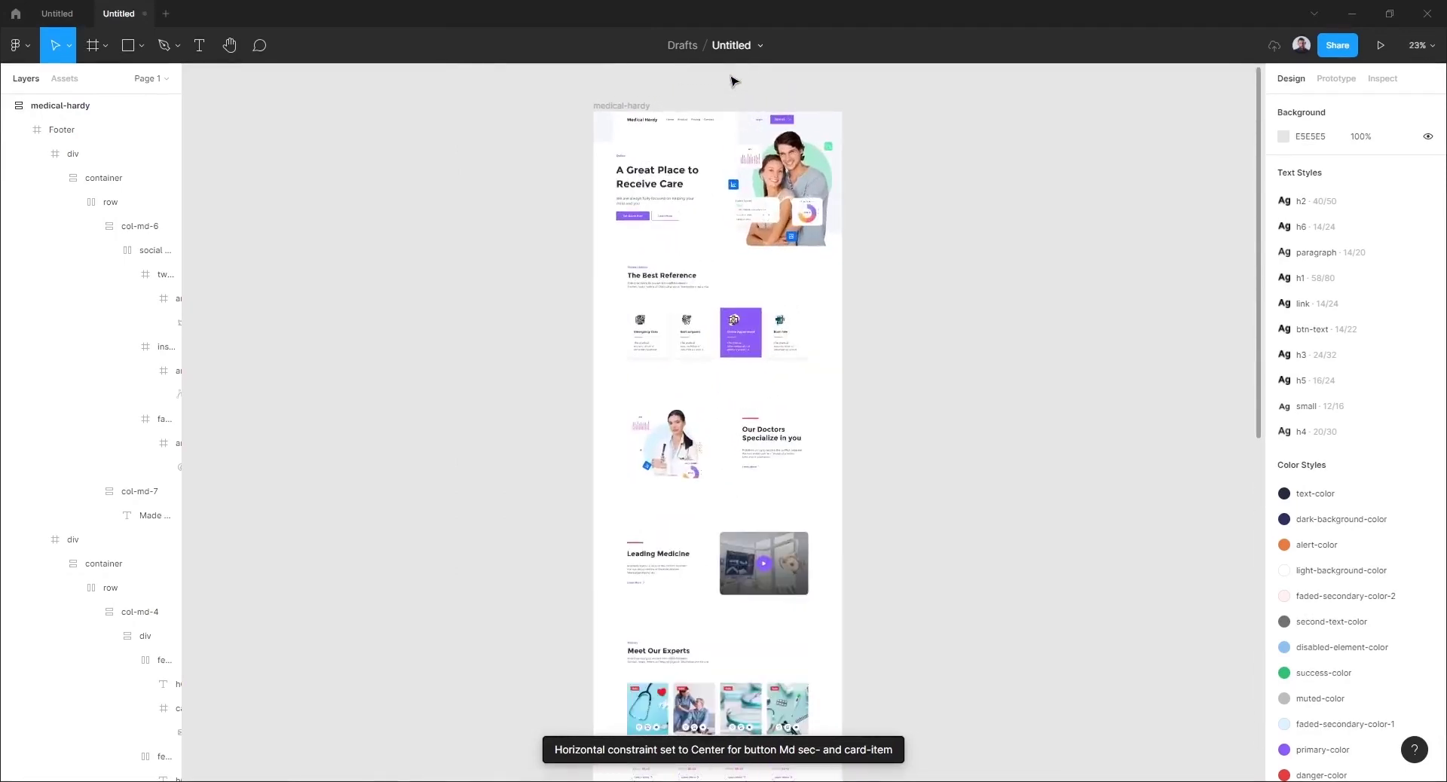
pyautogui.keyDown('ctrl'); pyautogui.scroll(2, 735, 81); pyautogui.keyUp('ctrl')
pyautogui.keyDown('ctrl'); pyautogui.scroll(5, 735, 81); pyautogui.keyUp('ctrl')
pyautogui.keyDown('ctrl'); pyautogui.scroll(1, 735, 81); pyautogui.keyUp('ctrl')
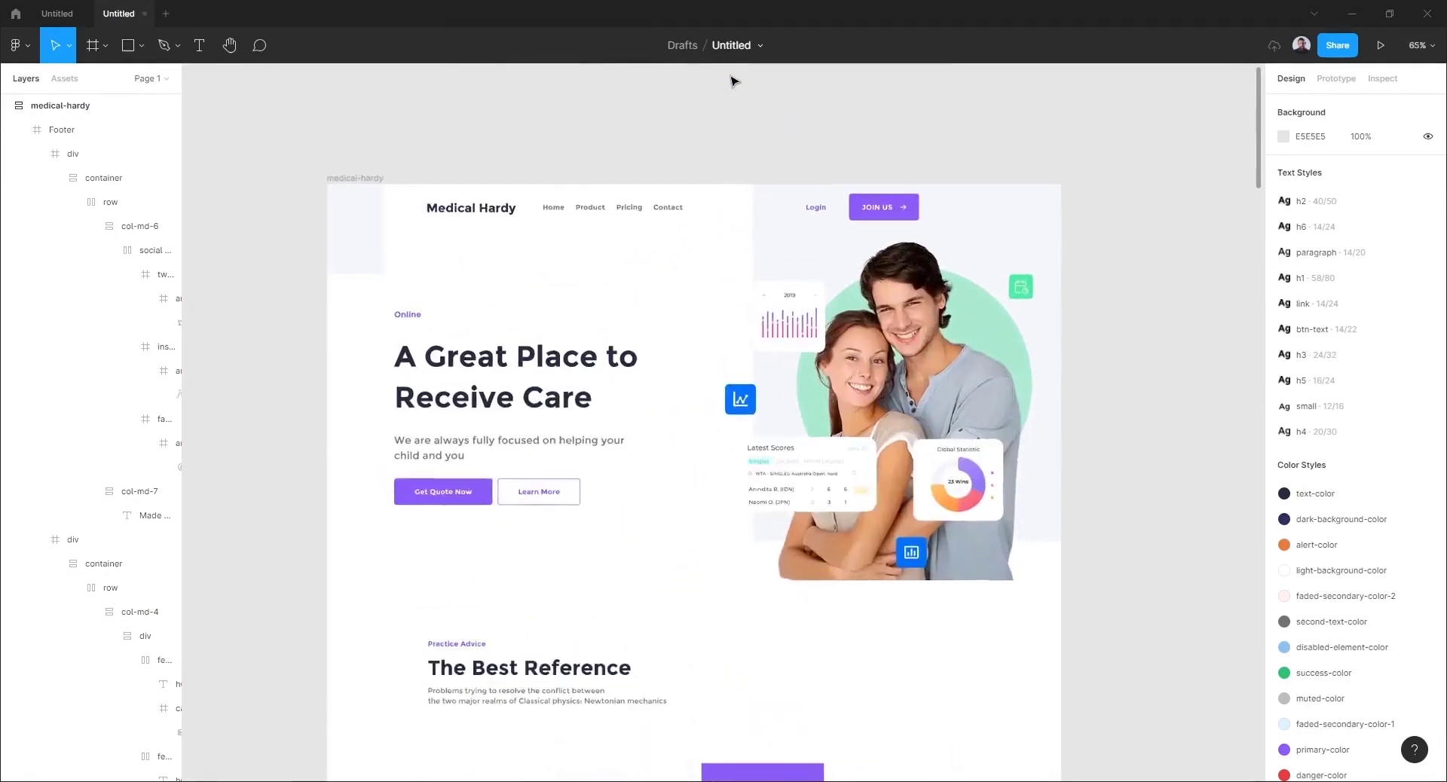
pyautogui.keyDown('ctrl'); pyautogui.scroll(1, 735, 81); pyautogui.keyUp('ctrl')
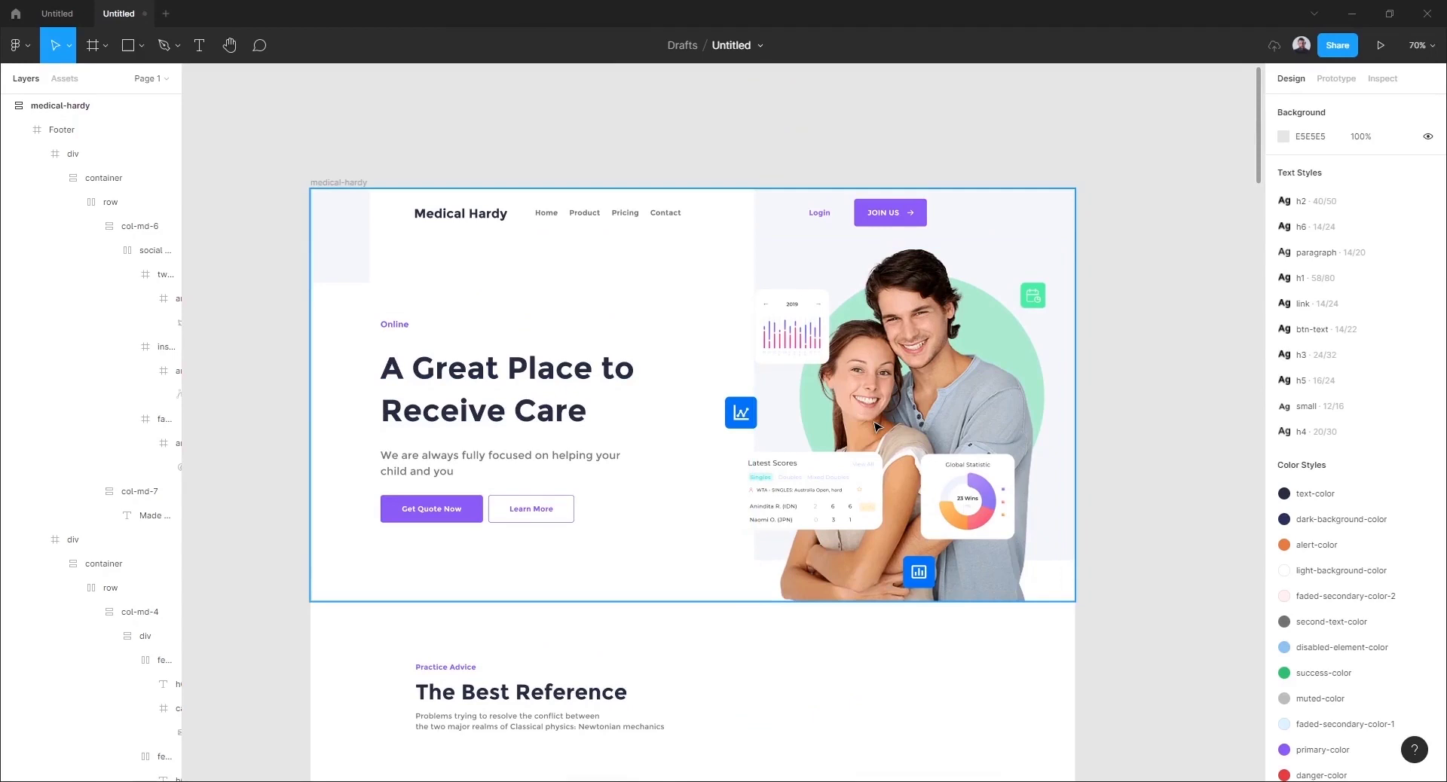
pyautogui.scroll(-2, 349, 420)
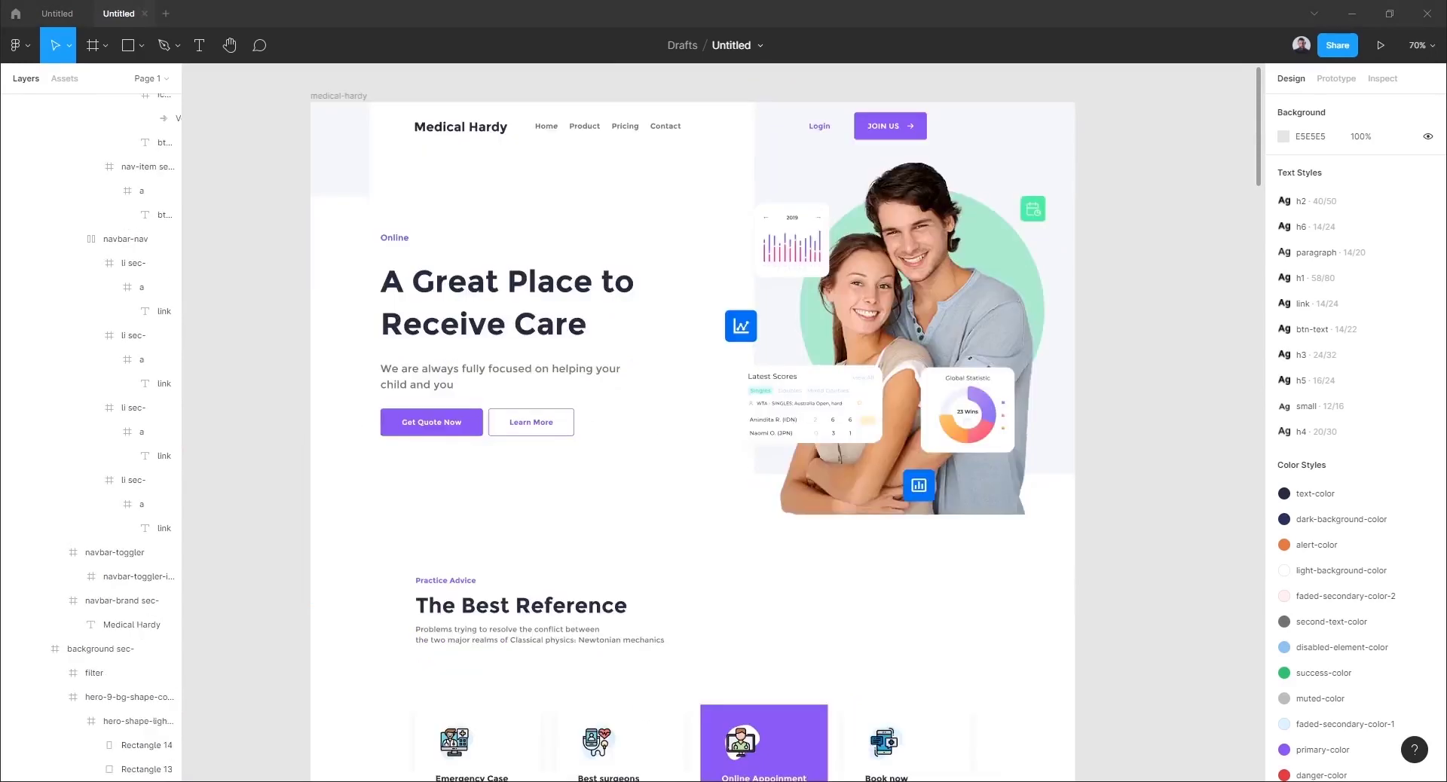
# Rename the Medical Hardy brand text to 'Figmaland'.
pyautogui.click(461, 136)
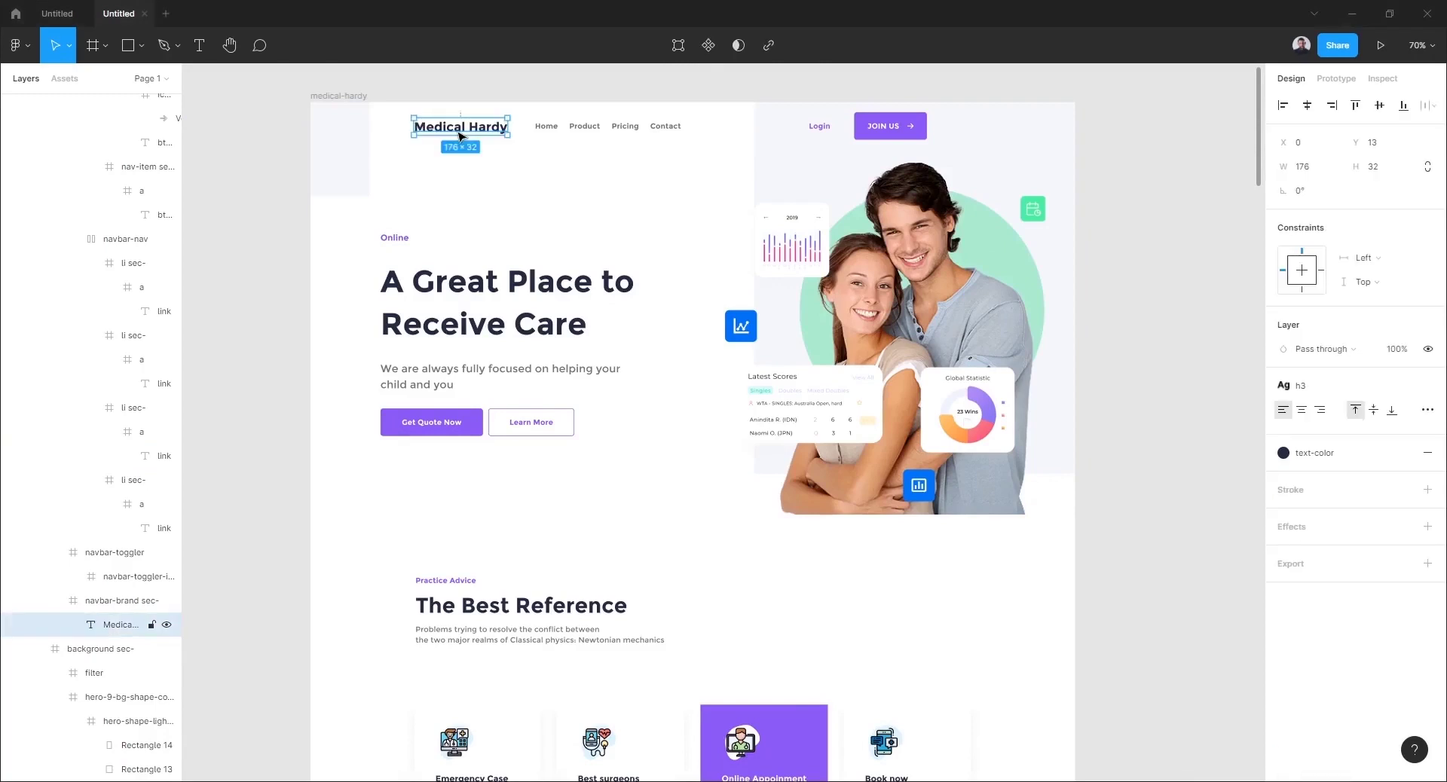
pyautogui.doubleClick(461, 137)
pyautogui.write('F')
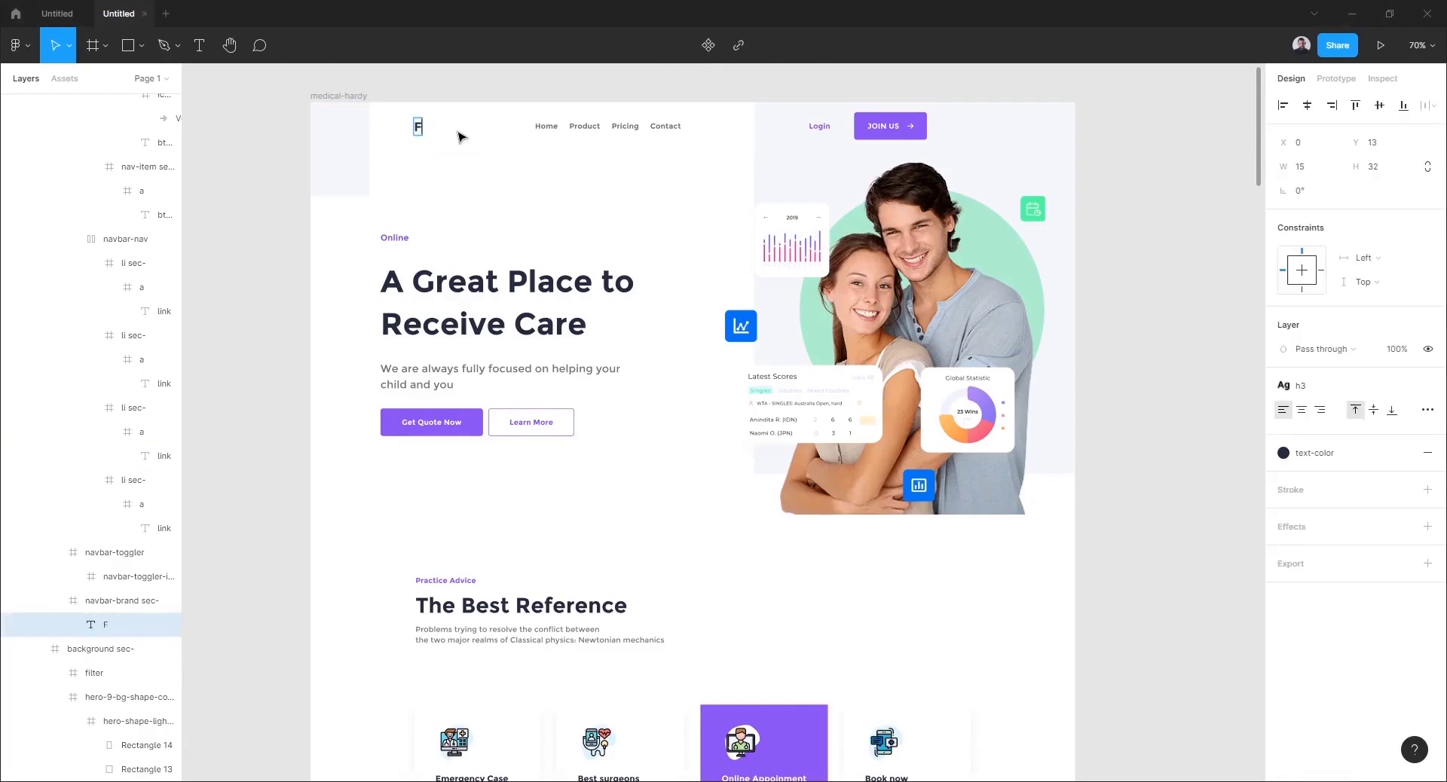
pyautogui.write('igmaland')
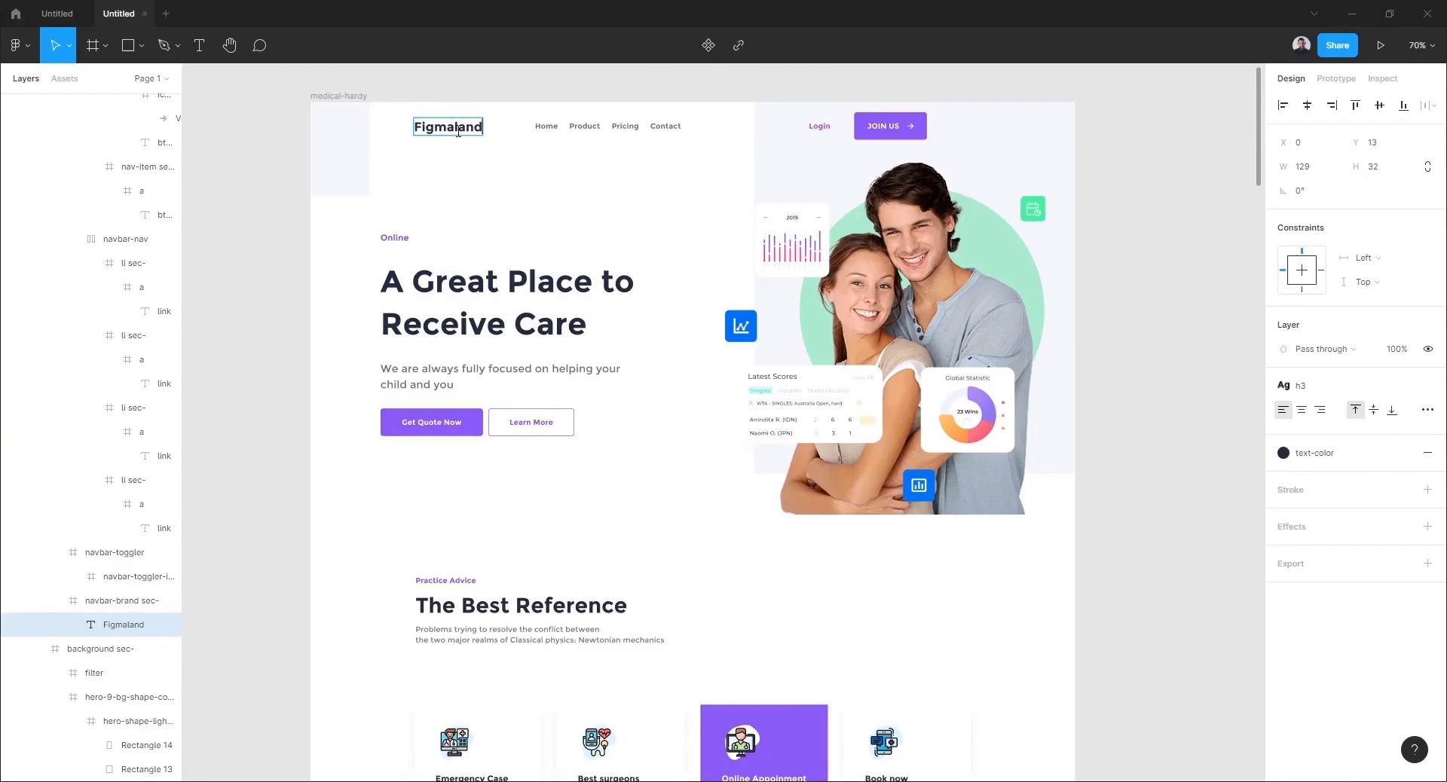
pyautogui.click(290, 241)
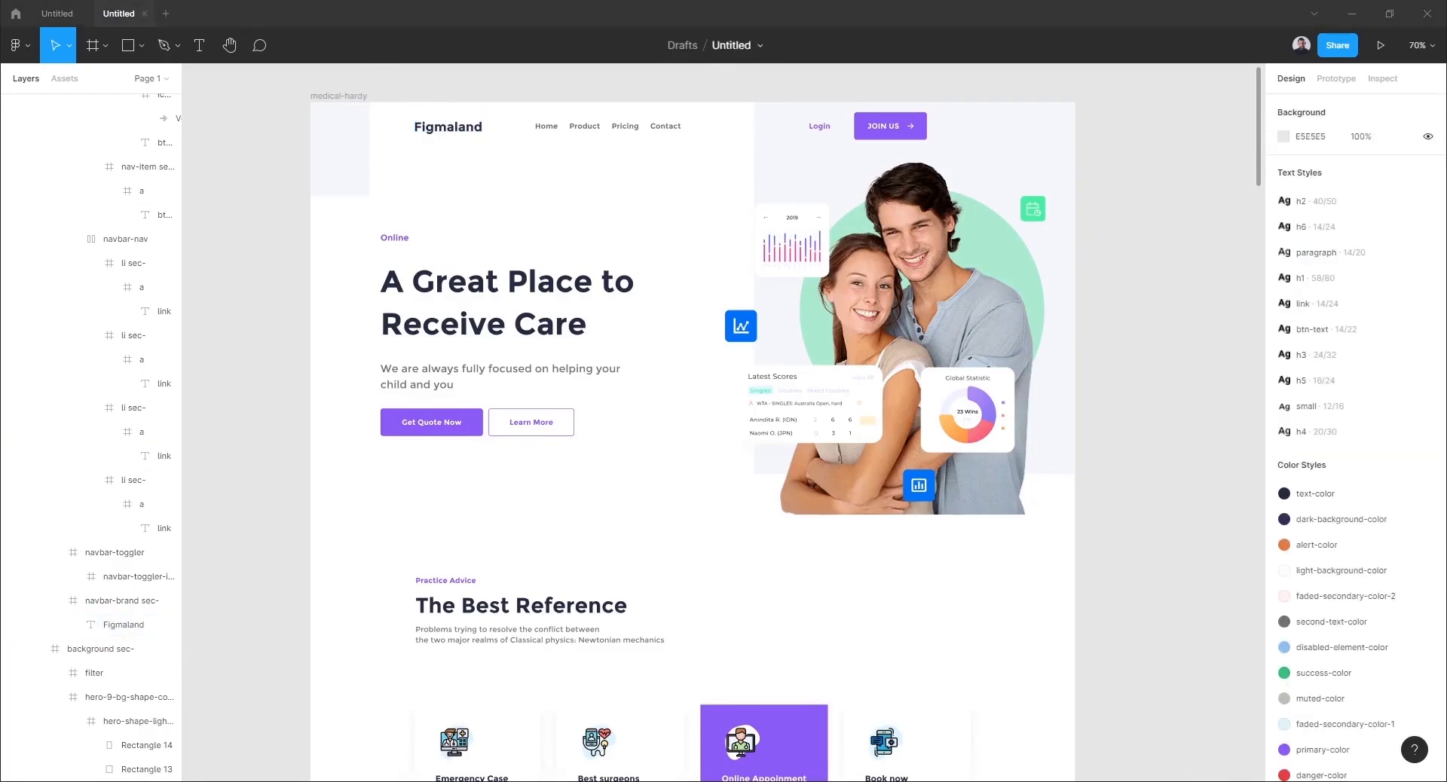
# Replace the hero heading with 'Meet the Best Doctors'.
pyautogui.click(454, 305)
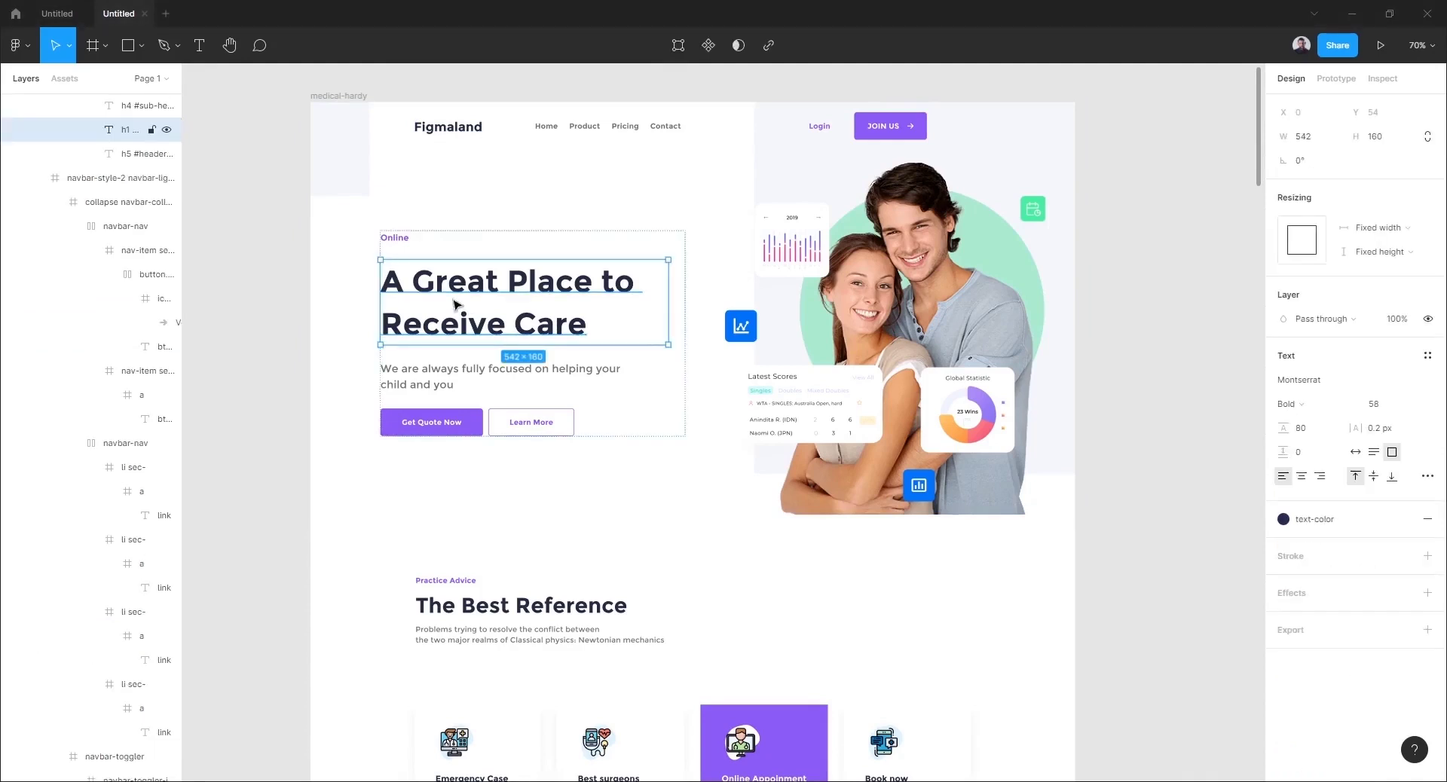
pyautogui.doubleClick(455, 305)
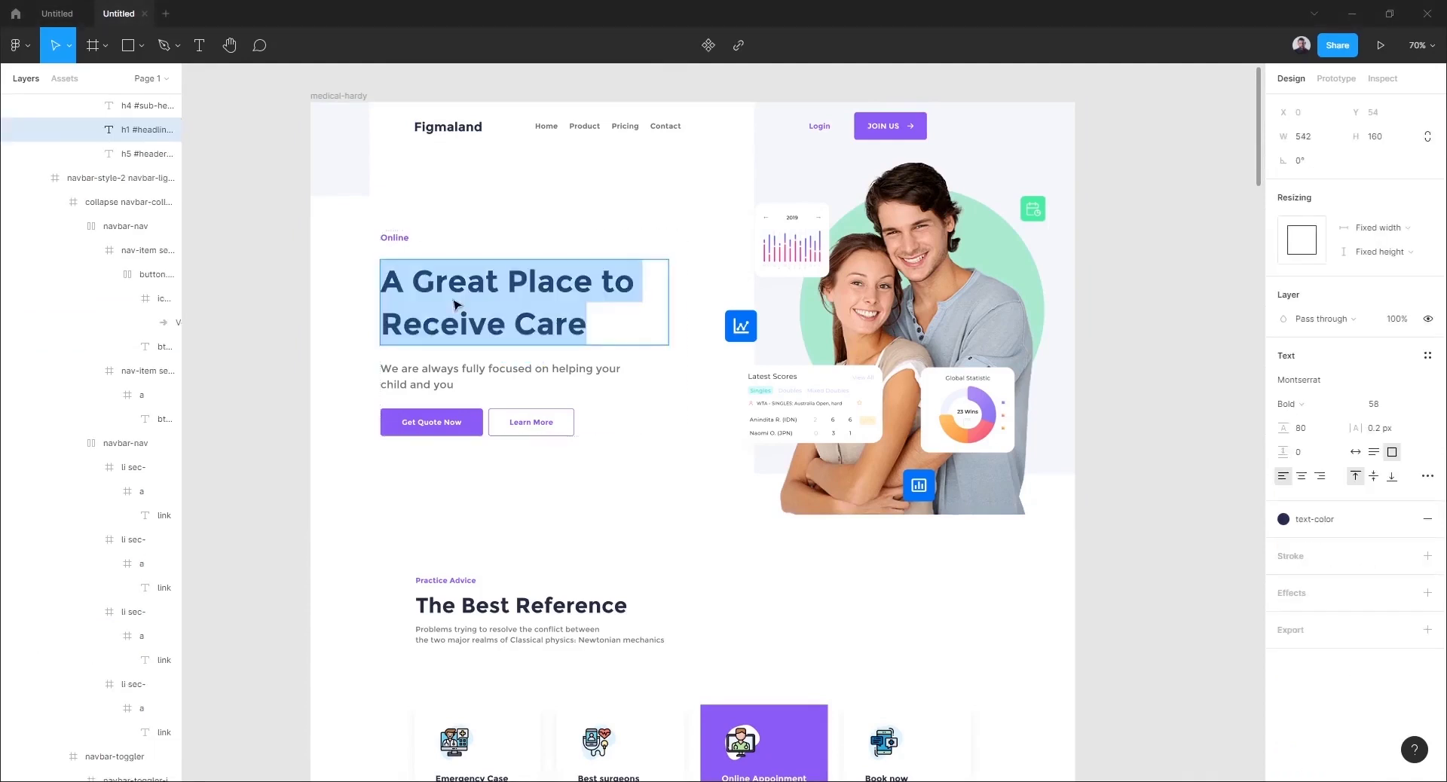
pyautogui.write('Meet the Best Doctors')
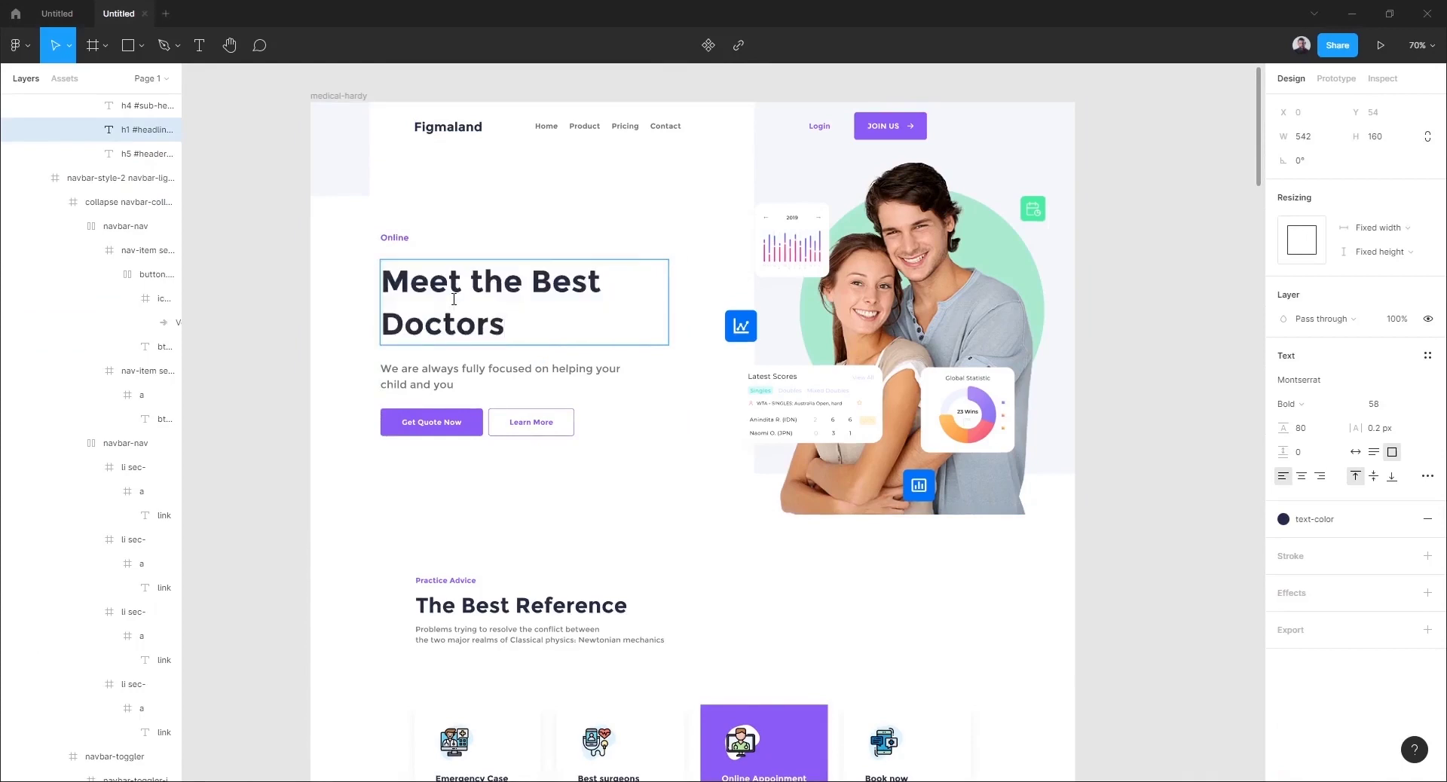
pyautogui.press('Escape')
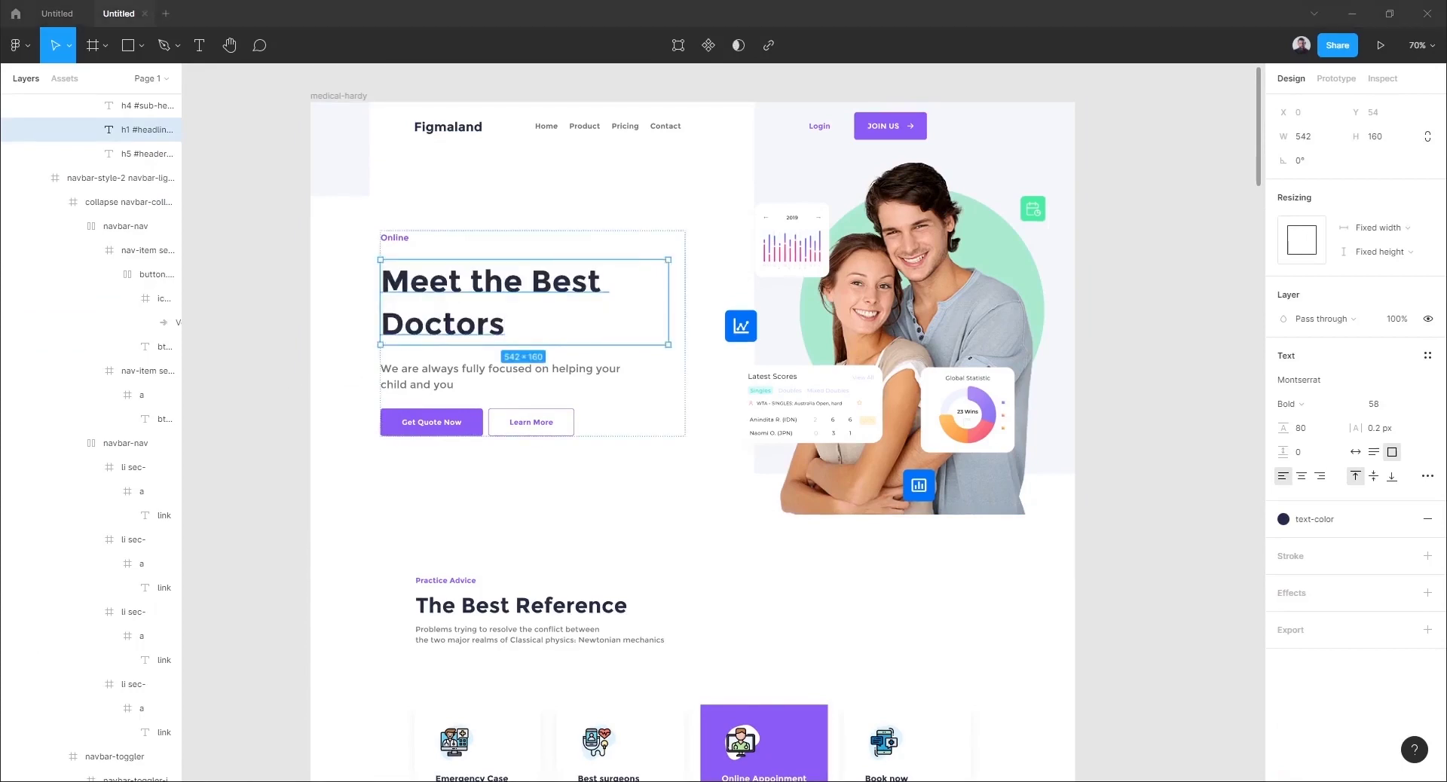
pyautogui.click(288, 482)
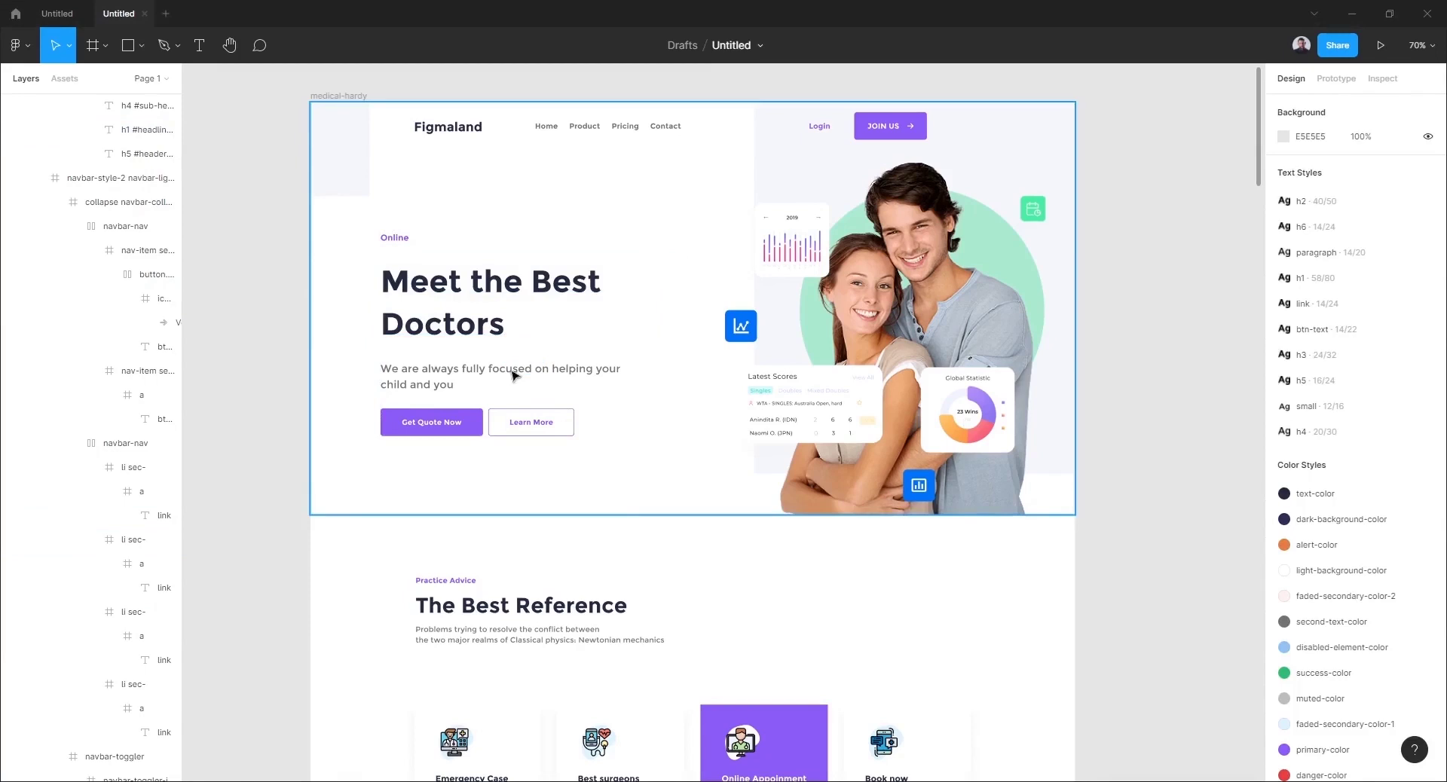
# Replace the paragraph under the heading with 'Overcome any hurdle or any other problem.'.
pyautogui.click(445, 369)
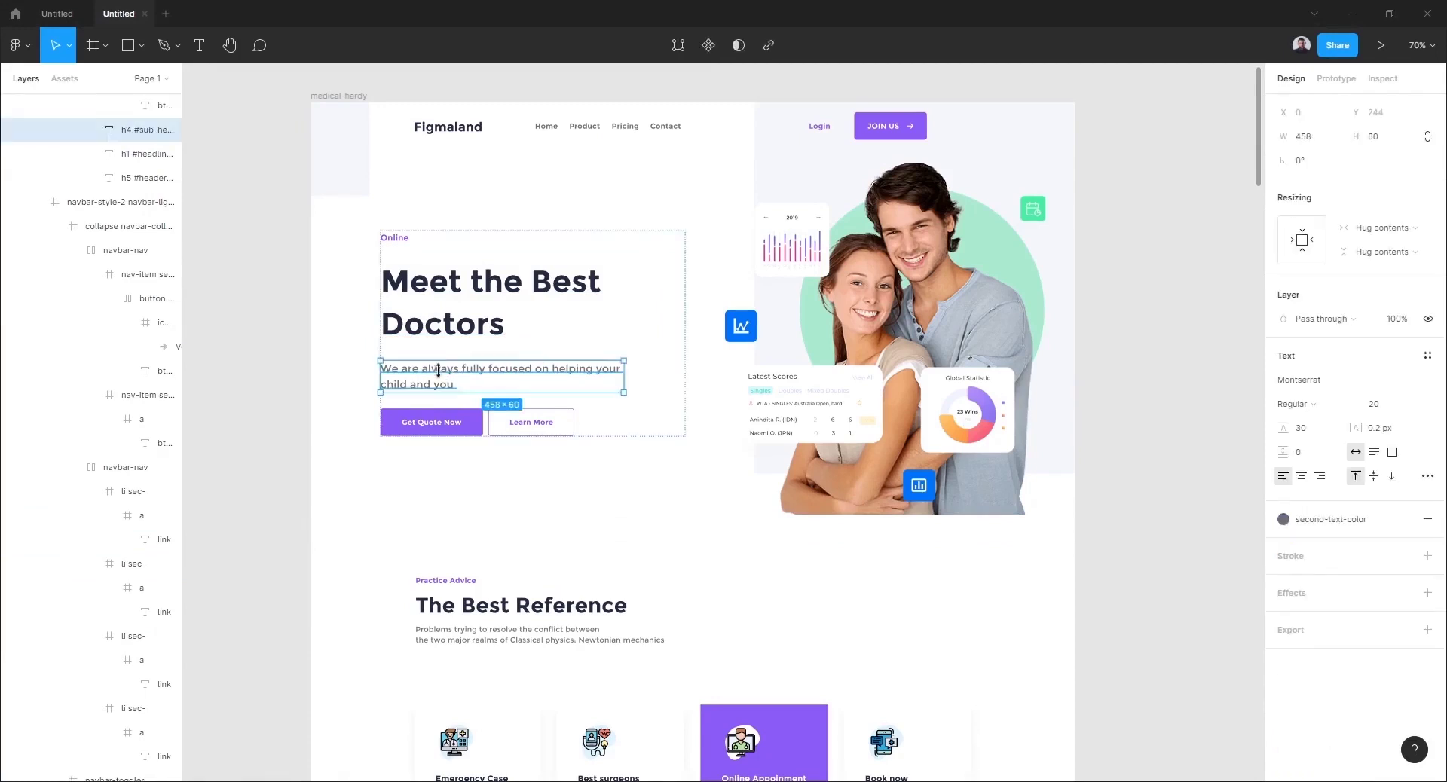
pyautogui.doubleClick(439, 371)
pyautogui.hotkey('ctrl', 'a')
pyautogui.write('Overcame any hurdle or any other problem.')
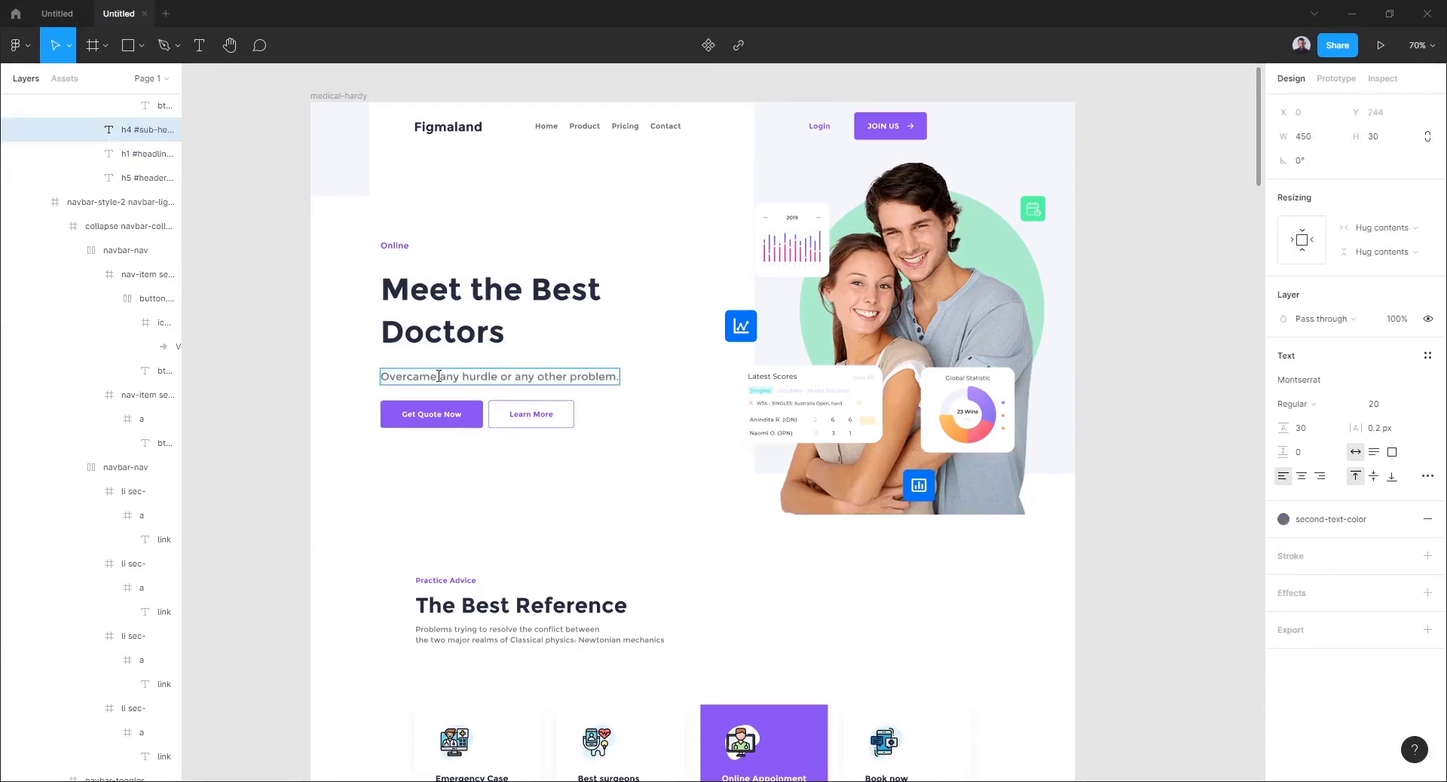
# Change the Get Quote Now button label to 'BUY NOW'.
pyautogui.click(315, 406)
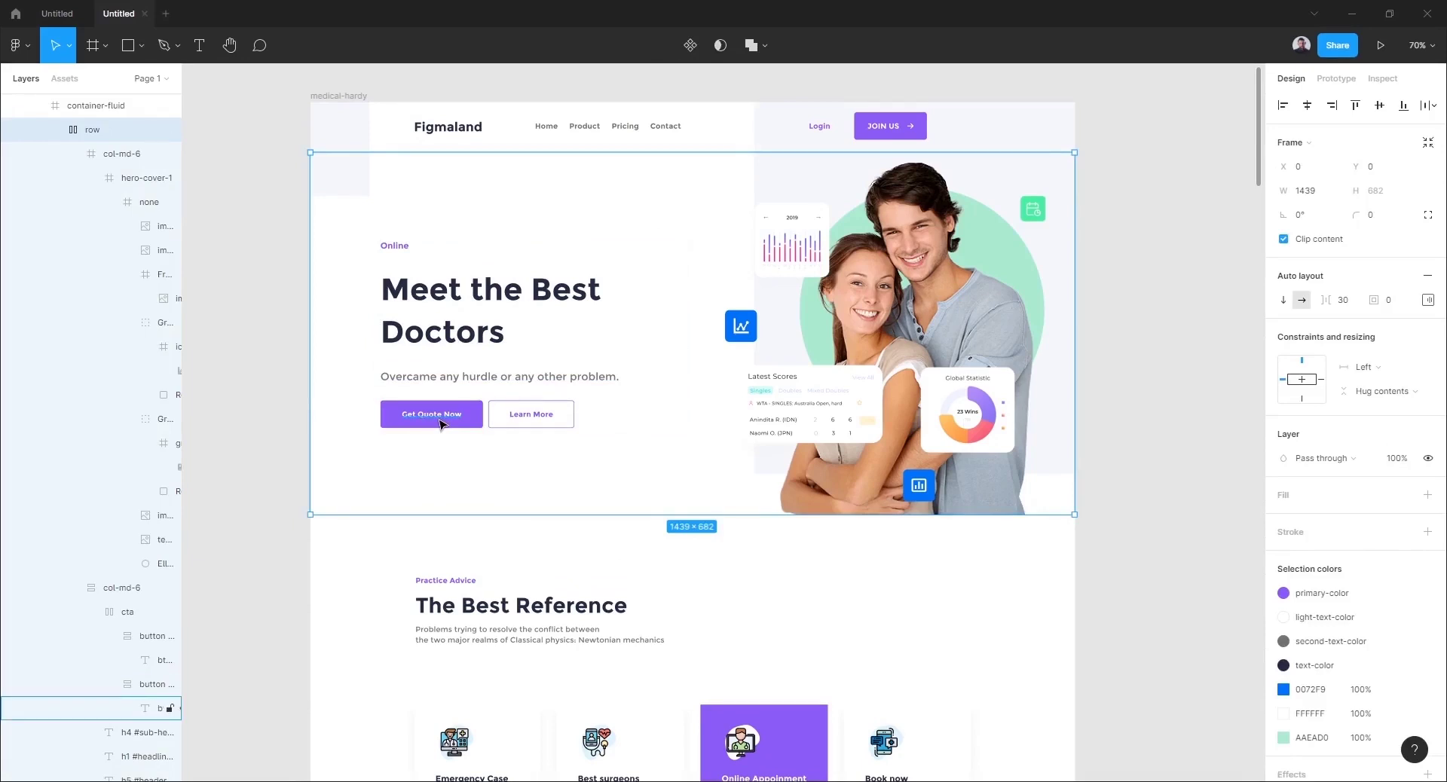
pyautogui.keyDown('ctrl'); pyautogui.click(441, 418); pyautogui.keyUp('ctrl')
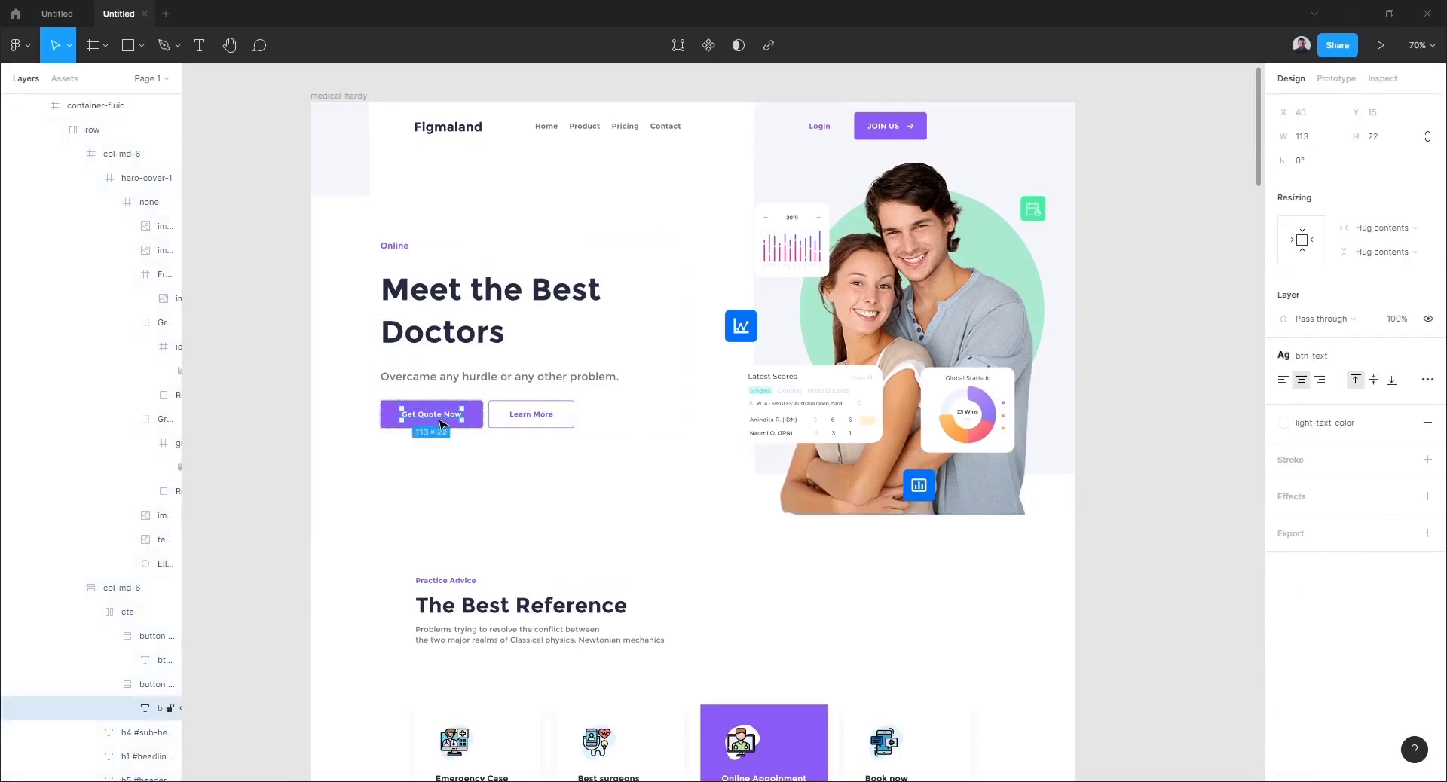
pyautogui.doubleClick(441, 421)
pyautogui.write('BUY')
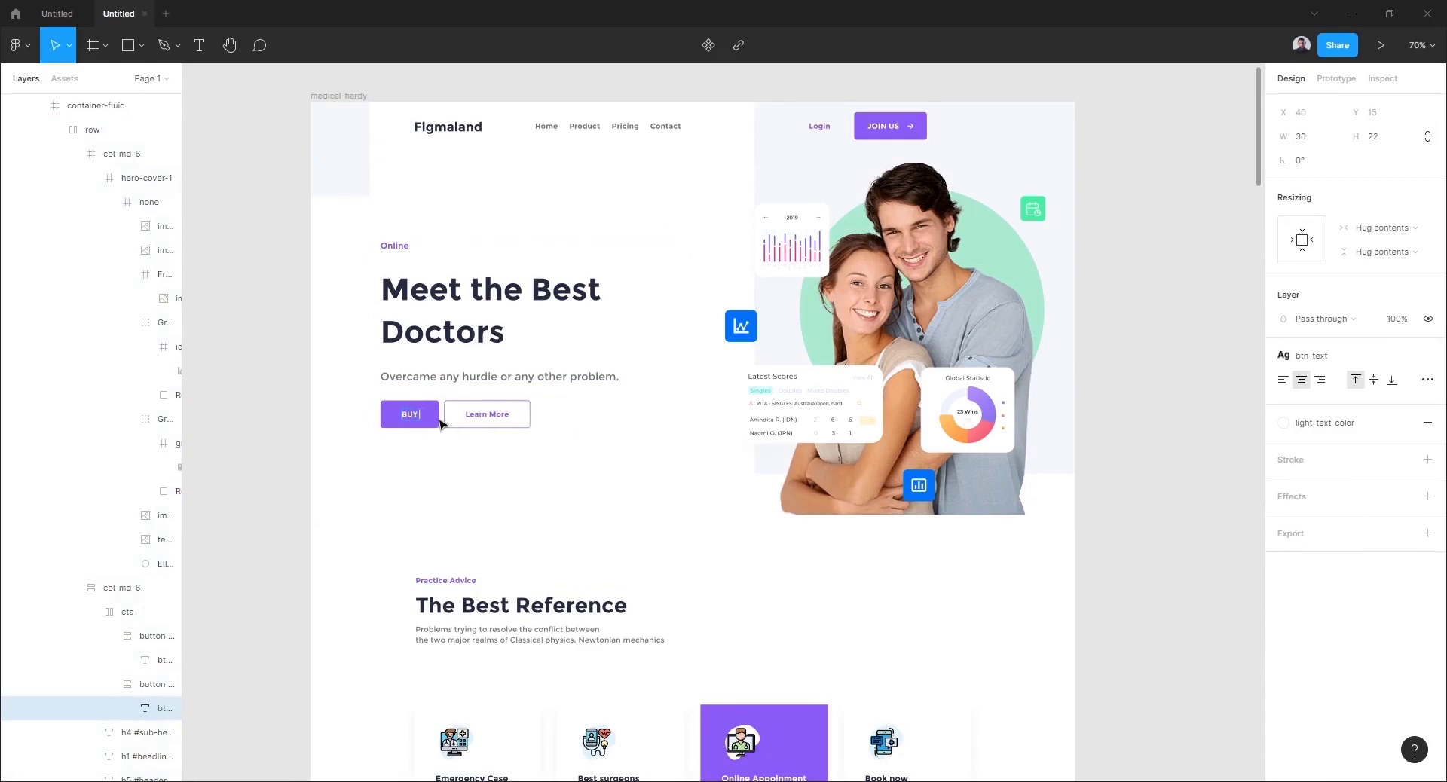
pyautogui.write(' NOW')
# Change the Learn More button label to 'TRY FOR FREE'.
pyautogui.doubleClick(515, 422)
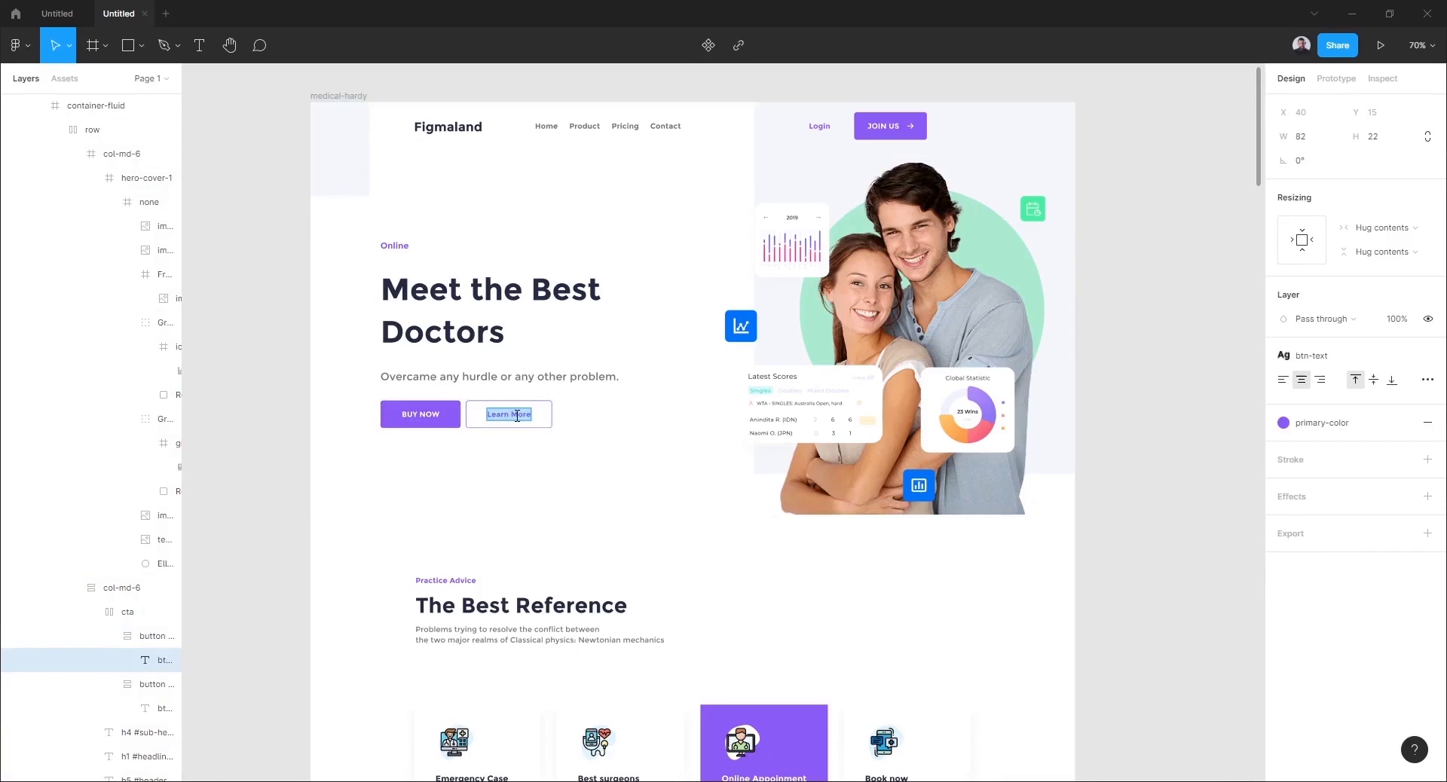
pyautogui.write('TRY')
pyautogui.write(' FOR')
pyautogui.write(' FREE')
pyautogui.press('Escape')
pyautogui.press('Escape')
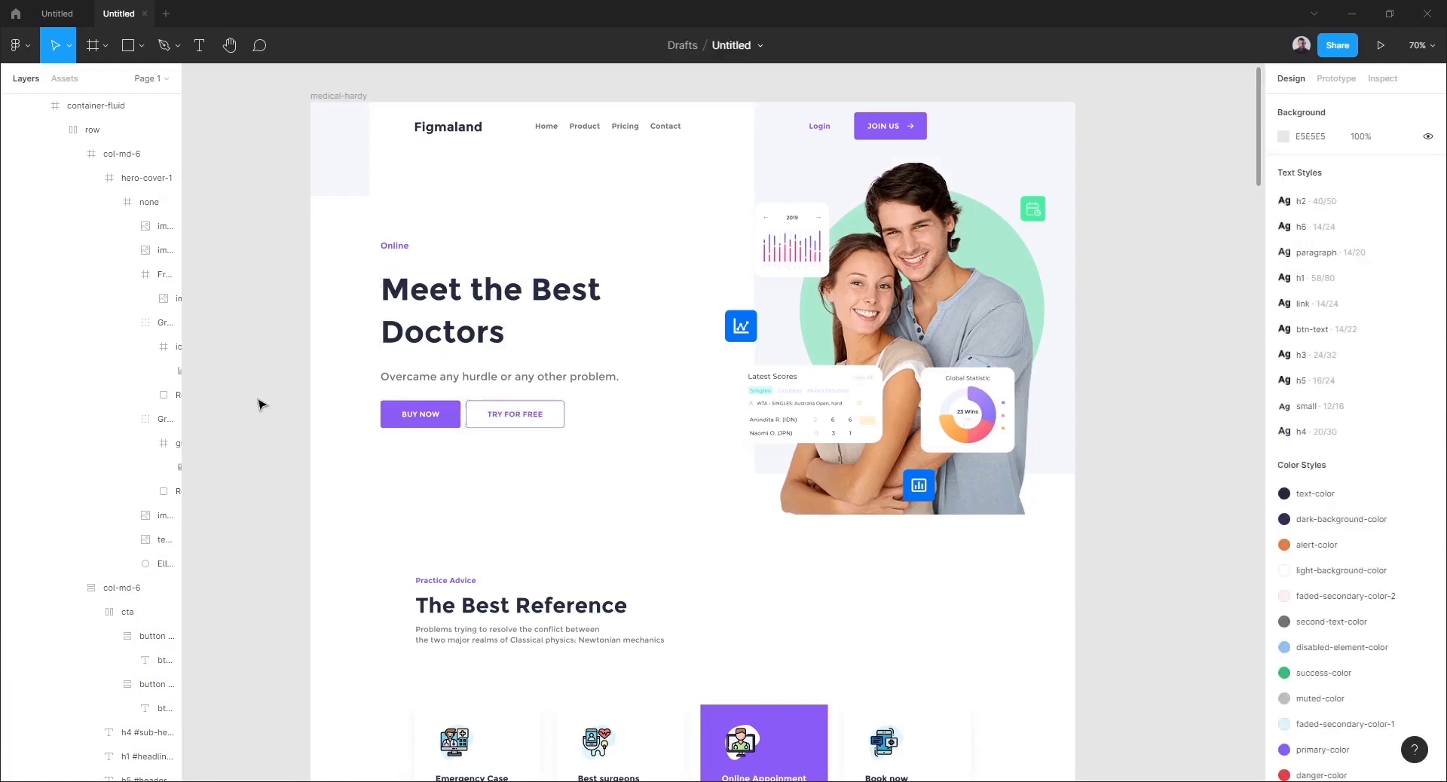
# Launch Content Reel and fill the four service card titles with feature-title text.
pyautogui.scroll(-5, 258, 405)
pyautogui.scroll(-2, 258, 405)
pyautogui.rightClick(258, 405)
pyautogui.moveTo(288, 494)
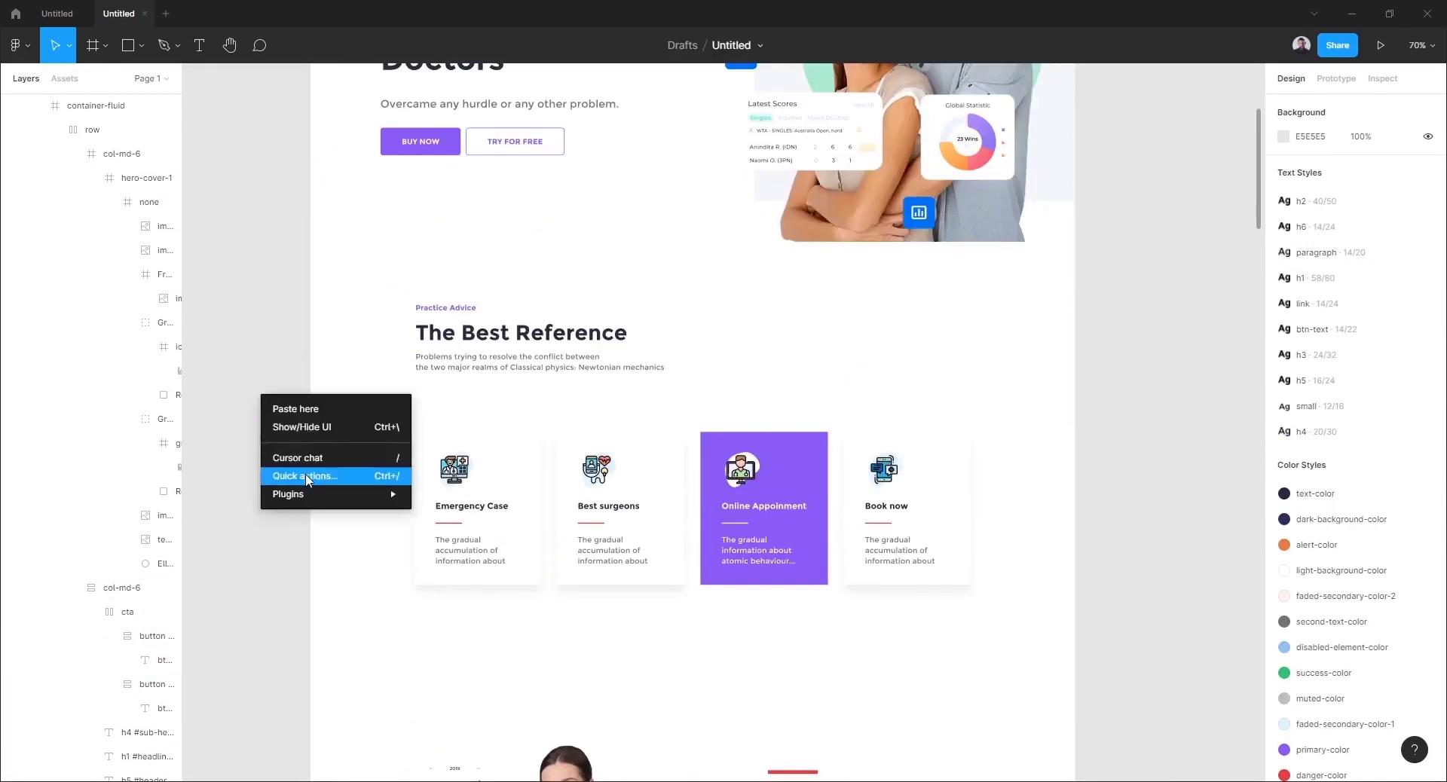
pyautogui.click(497, 123)
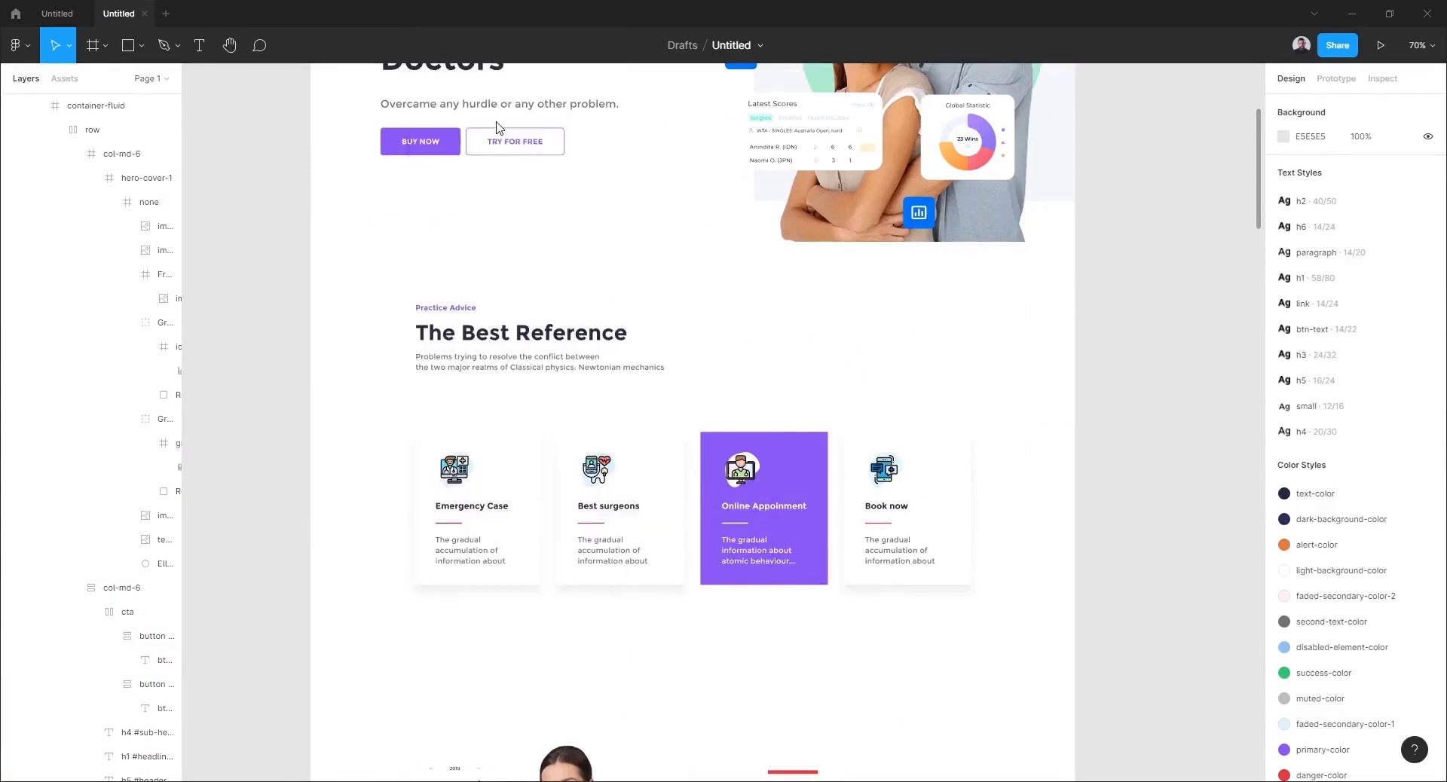
pyautogui.moveTo(1097, 171); pyautogui.dragTo(1207, 156)
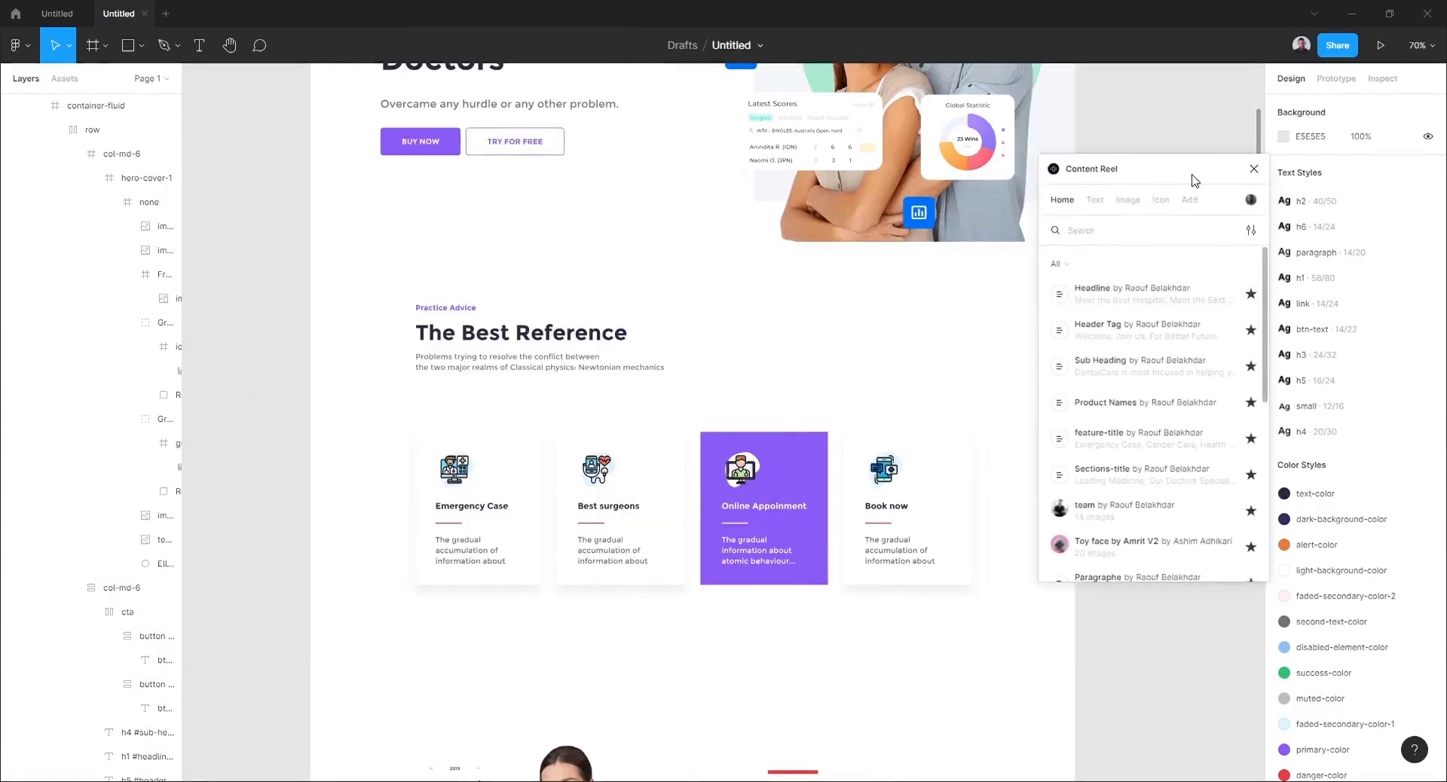
pyautogui.doubleClick(497, 504)
pyautogui.keyDown('shift'); pyautogui.click(637, 506); pyautogui.keyUp('shift')
pyautogui.keyDown('shift'); pyautogui.click(765, 508); pyautogui.keyUp('shift')
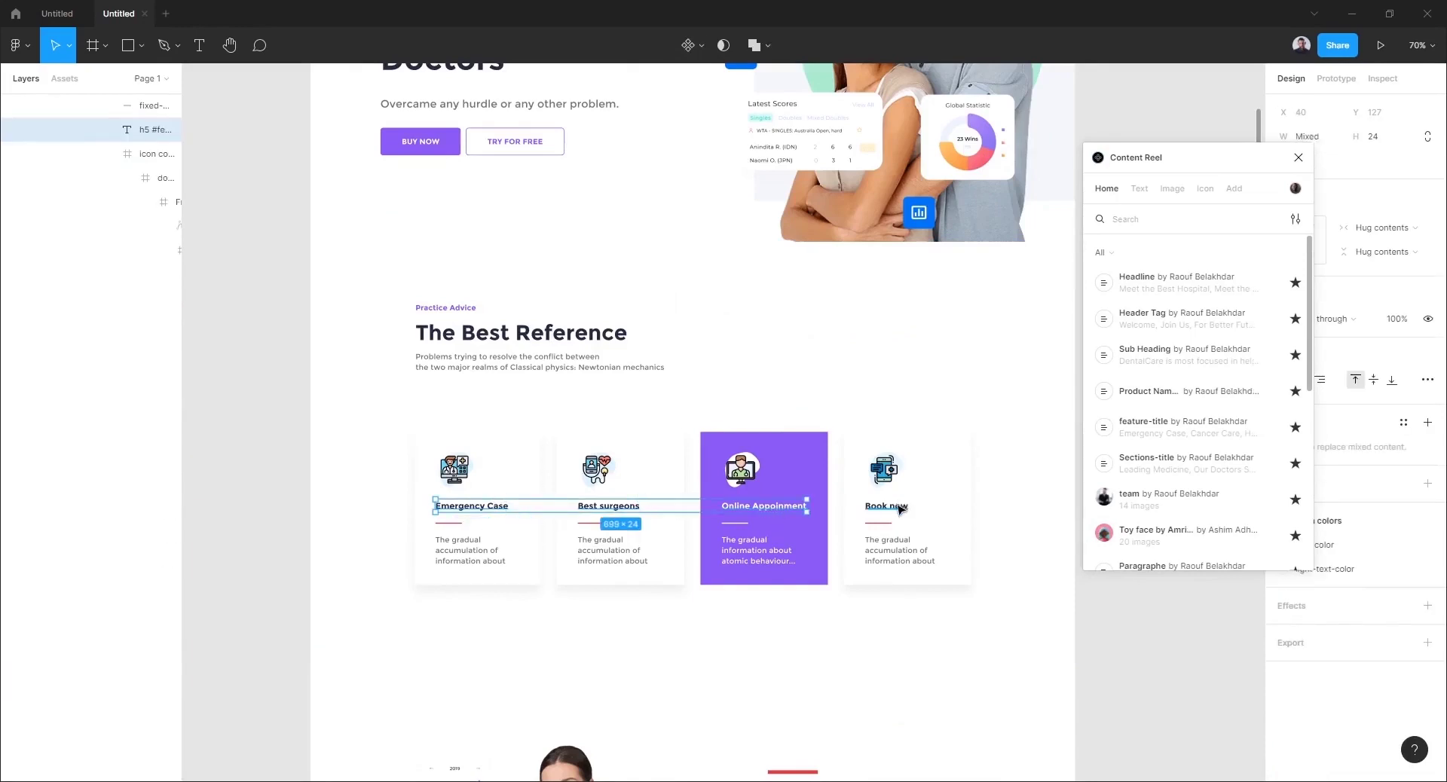
pyautogui.keyDown('shift'); pyautogui.click(889, 505); pyautogui.keyUp('shift')
pyautogui.click(1164, 431)
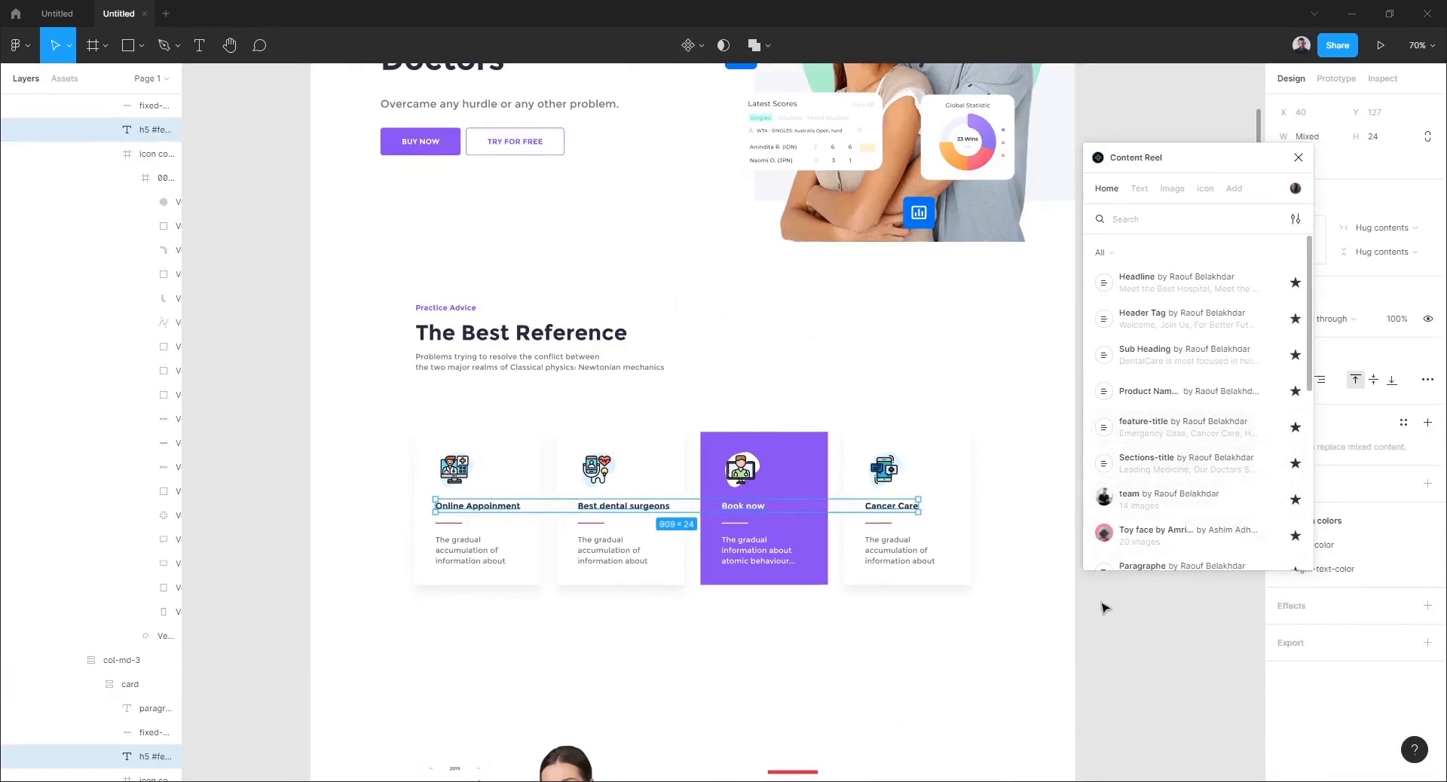
# Fill The Best Reference, Our Doctors, Leading Medicine and Meet Our Experts headings with Sections-title text.
pyautogui.click(566, 343)
pyautogui.scroll(-3, 595, 452)
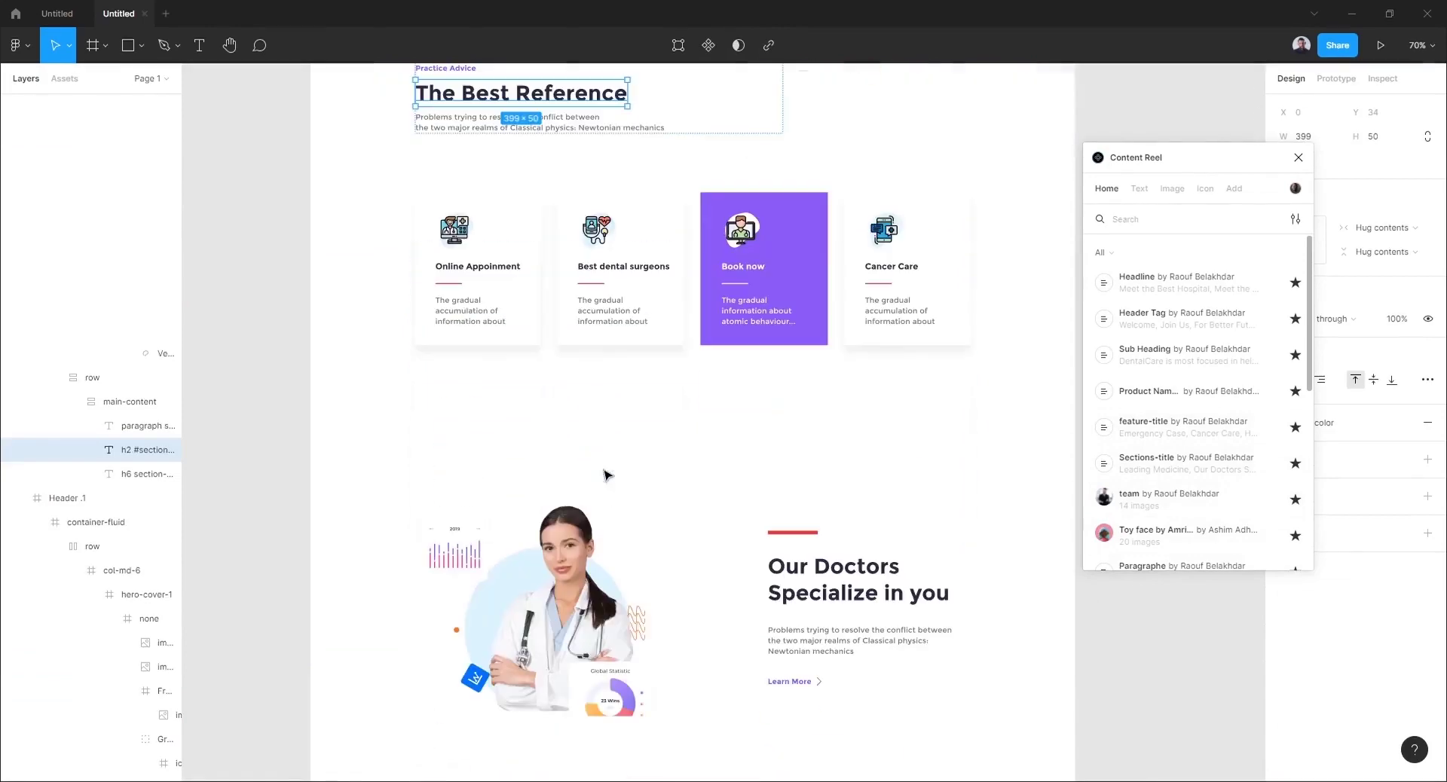
pyautogui.keyDown('shift'); pyautogui.click(804, 578); pyautogui.keyUp('shift')
pyautogui.scroll(-5, 784, 565)
pyautogui.keyDown('shift'); pyautogui.click(509, 528); pyautogui.keyUp('shift')
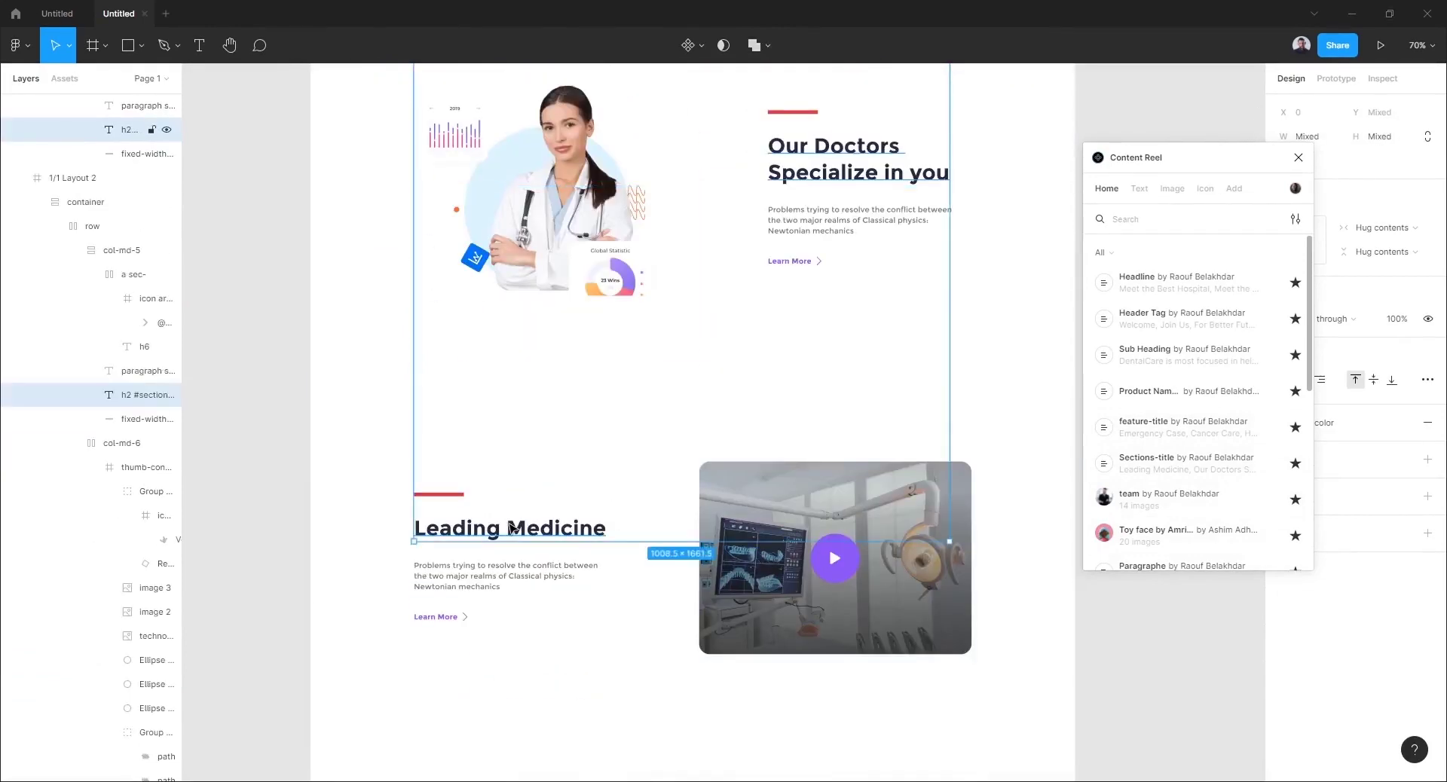
pyautogui.scroll(-6, 528, 452)
pyautogui.keyDown('shift'); pyautogui.click(543, 322); pyautogui.keyUp('shift')
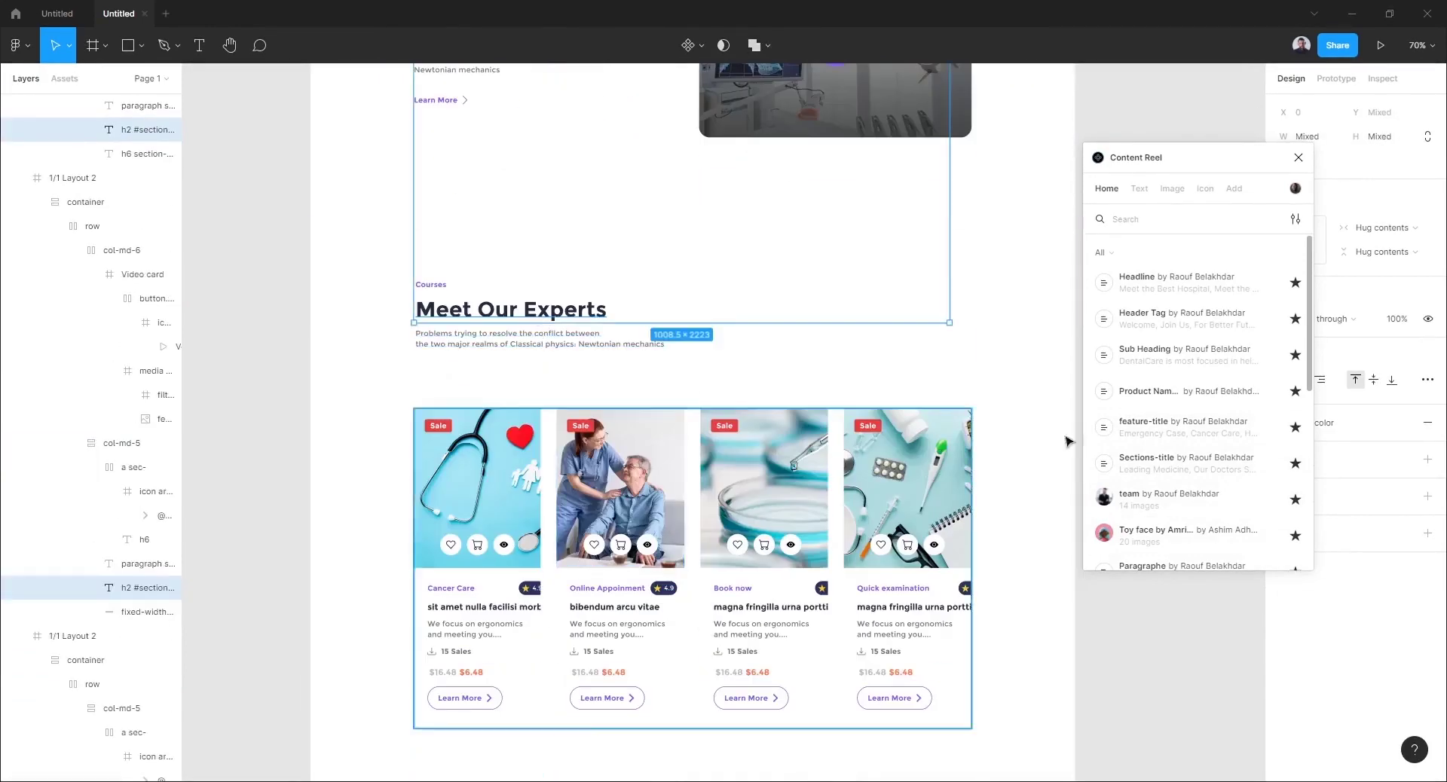
pyautogui.click(1166, 463)
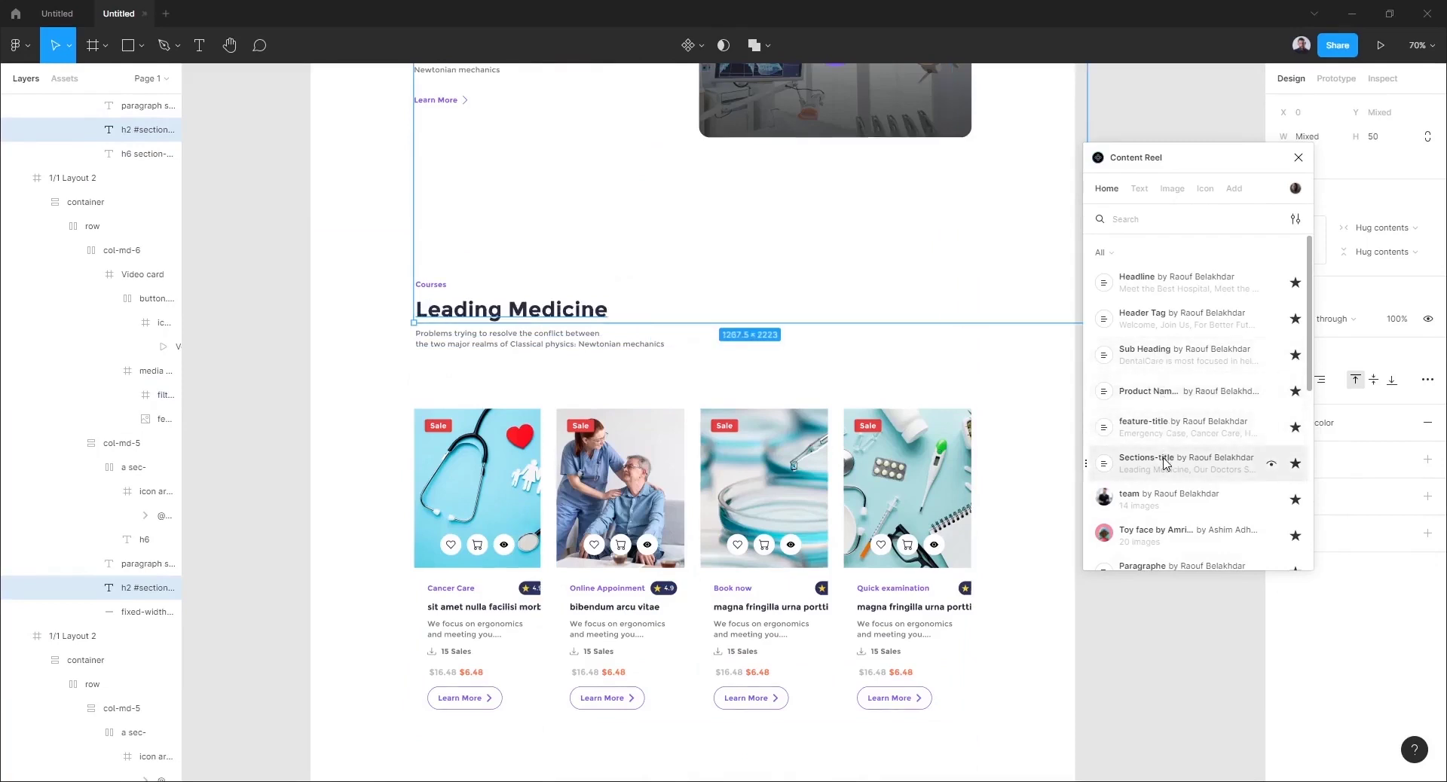
# Fill the four product card titles with feature-title service names.
pyautogui.click(509, 614)
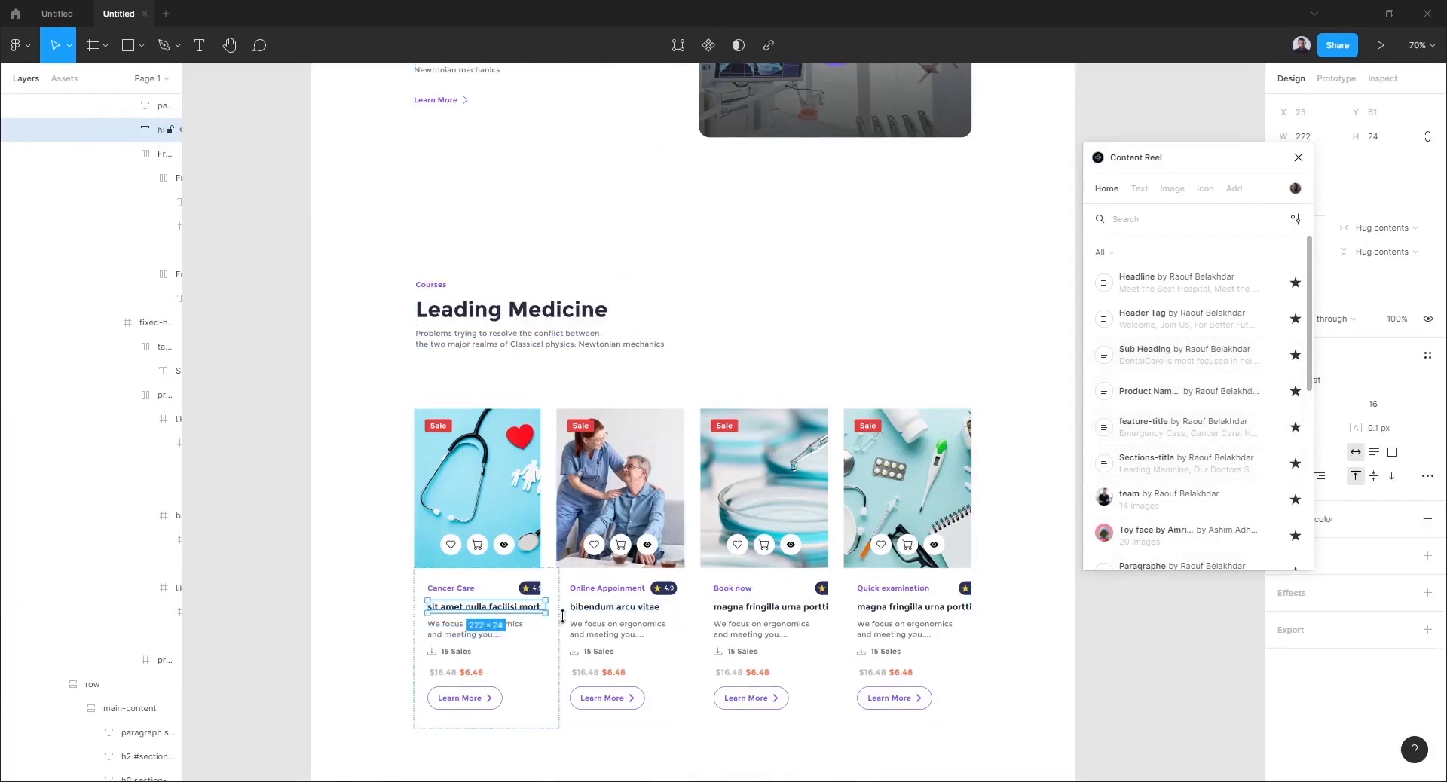
pyautogui.keyDown('shift'); pyautogui.click(626, 614); pyautogui.keyUp('shift')
pyautogui.keyDown('shift'); pyautogui.click(754, 612); pyautogui.keyUp('shift')
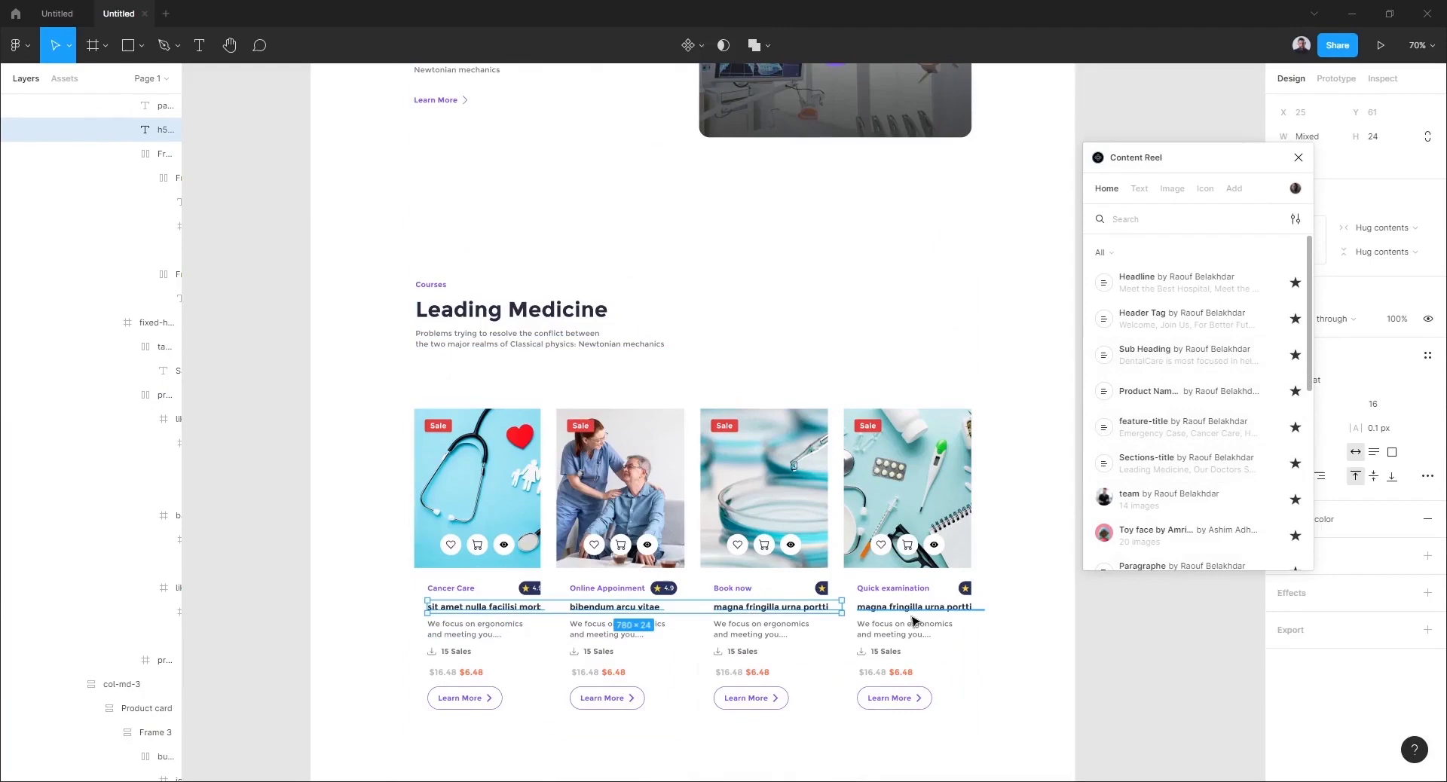
pyautogui.keyDown('shift'); pyautogui.click(918, 612); pyautogui.keyUp('shift')
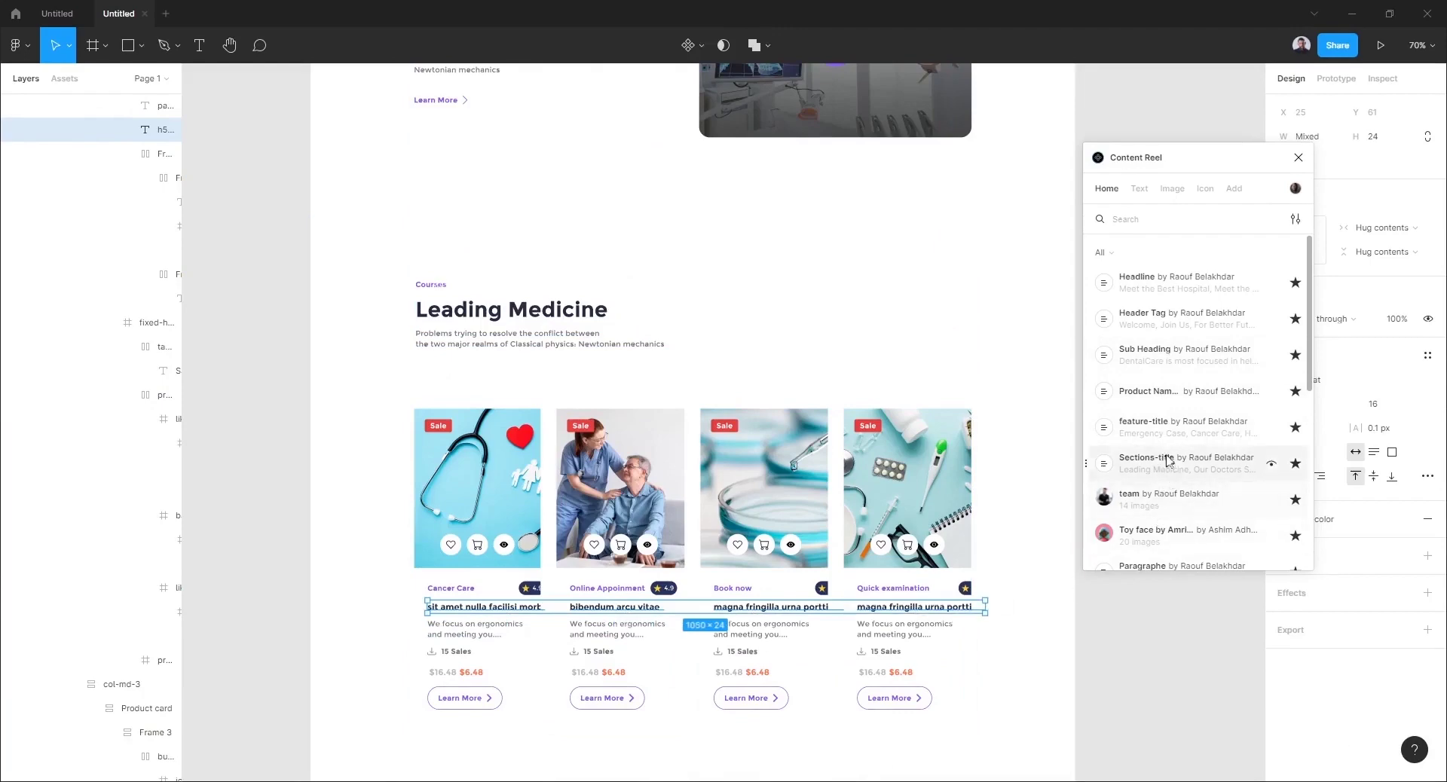
pyautogui.click(1161, 430)
pyautogui.scroll(-1, 1025, 627)
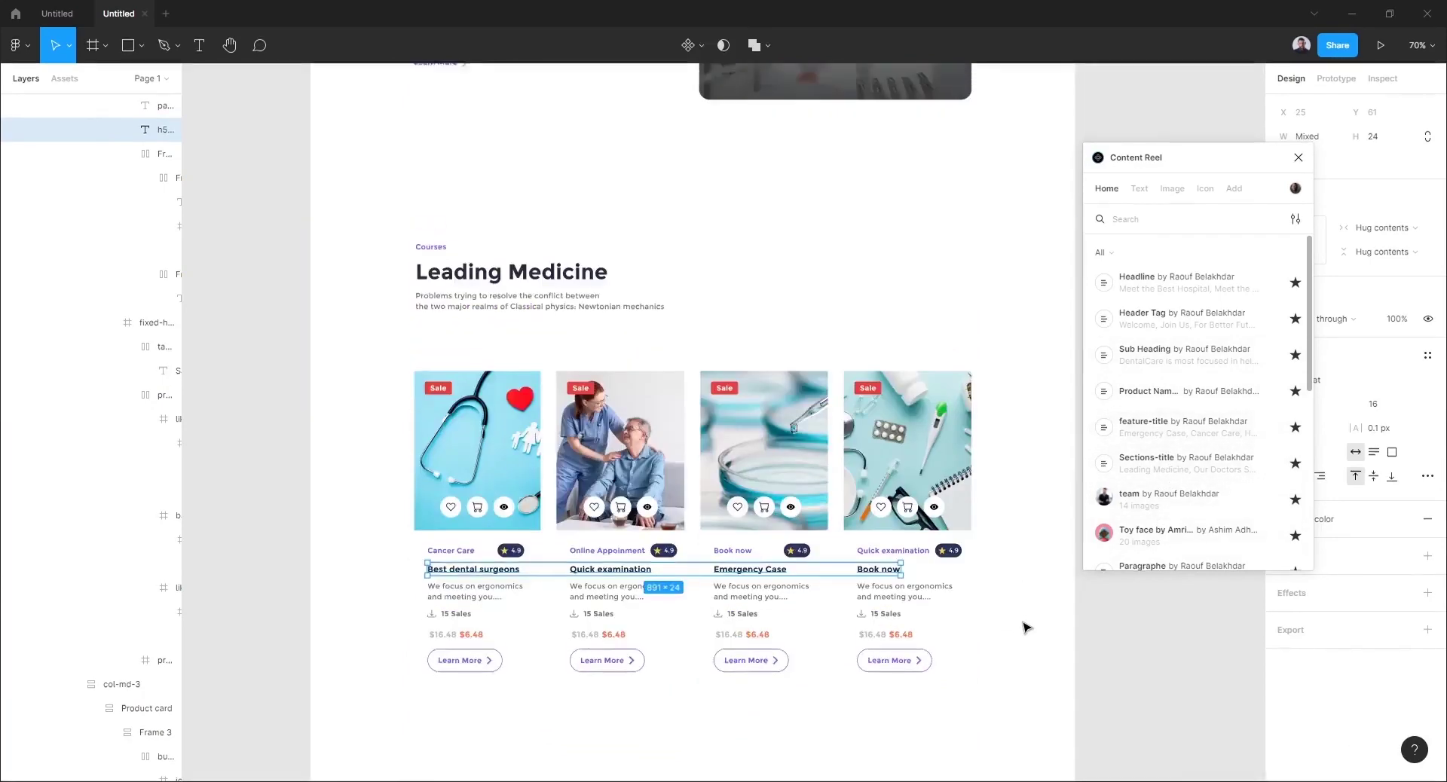
pyautogui.scroll(5, 1025, 627)
pyautogui.scroll(5, 1025, 627)
pyautogui.scroll(6, 1025, 627)
pyautogui.scroll(3, 1025, 627)
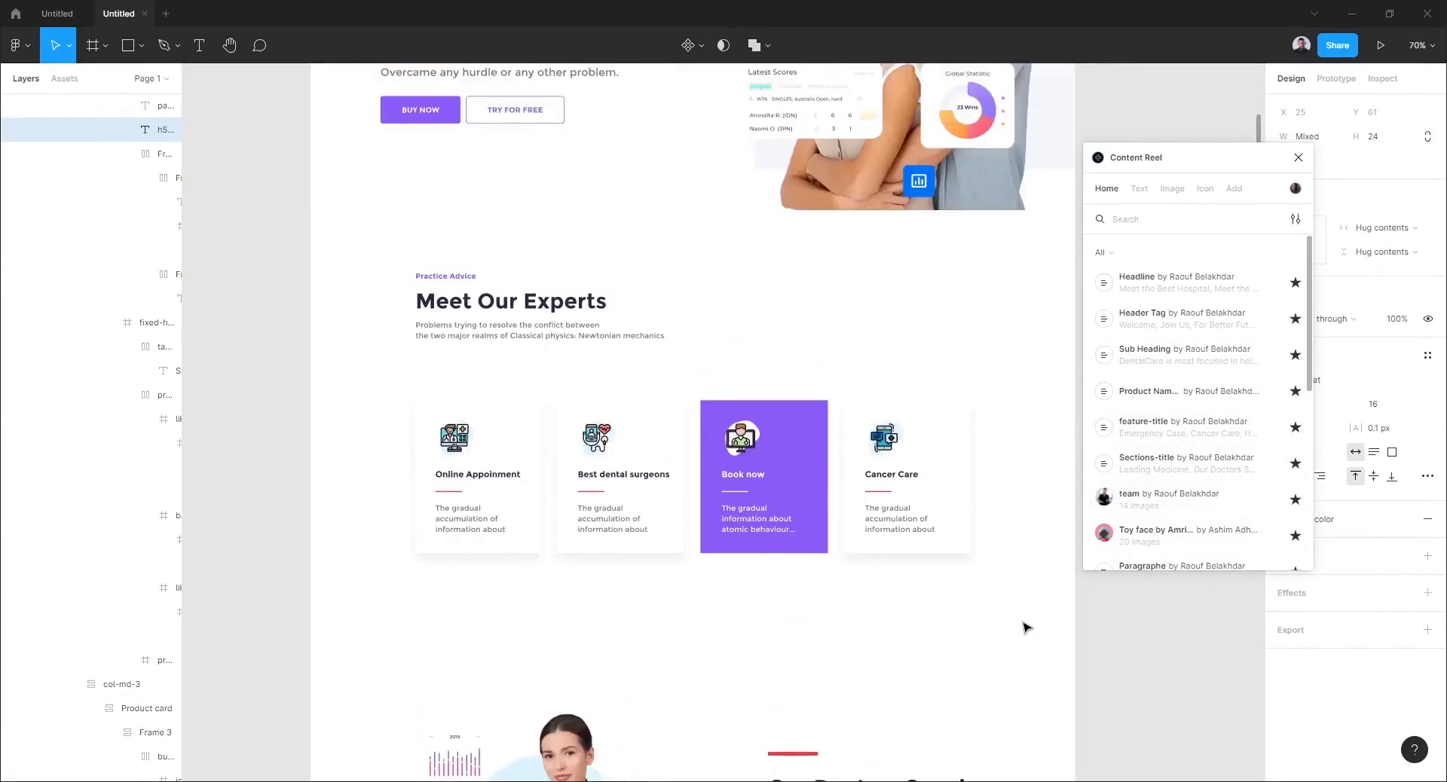
pyautogui.scroll(2, 1025, 627)
pyautogui.scroll(2, 1025, 627)
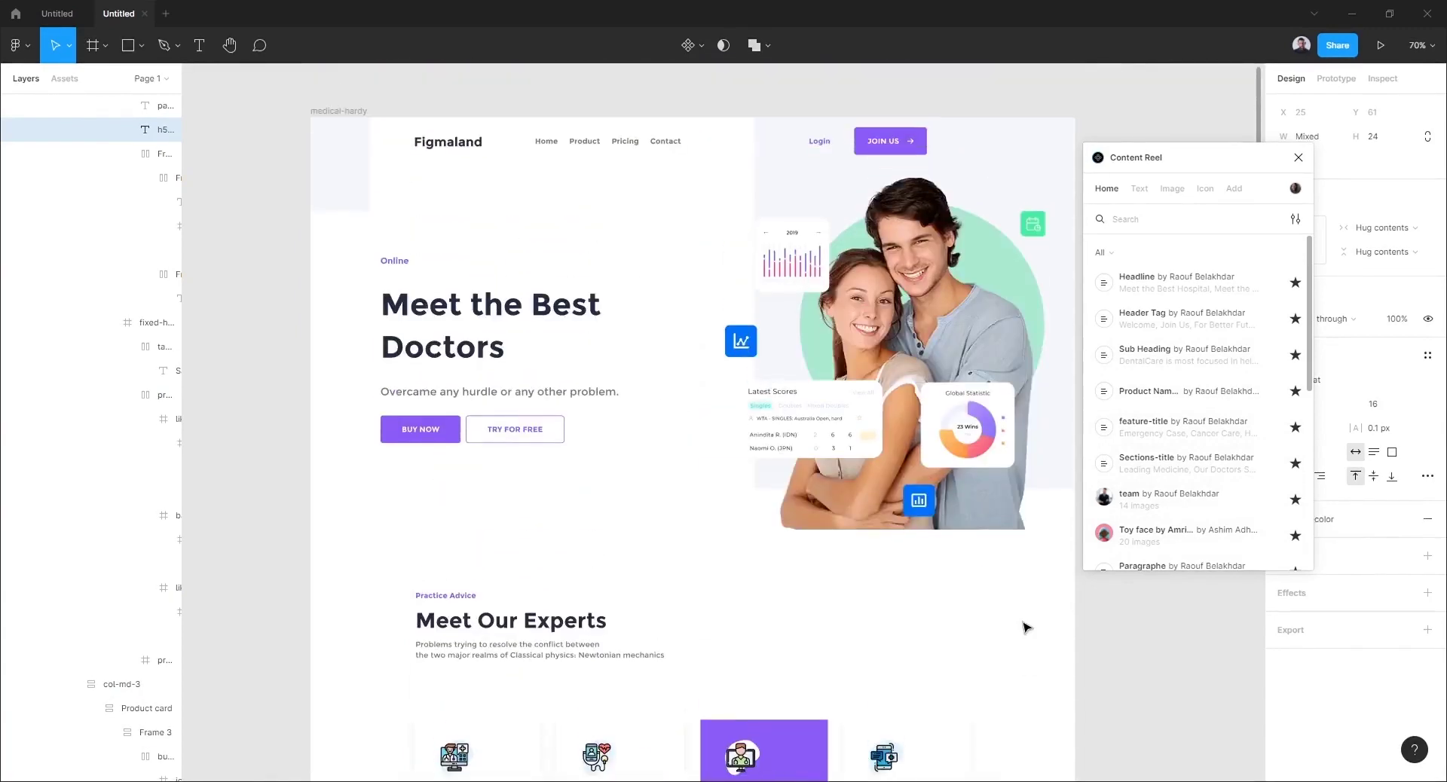
# Replace the hero photo with png-cover-9 and nudge it slightly left.
pyautogui.click(1297, 159)
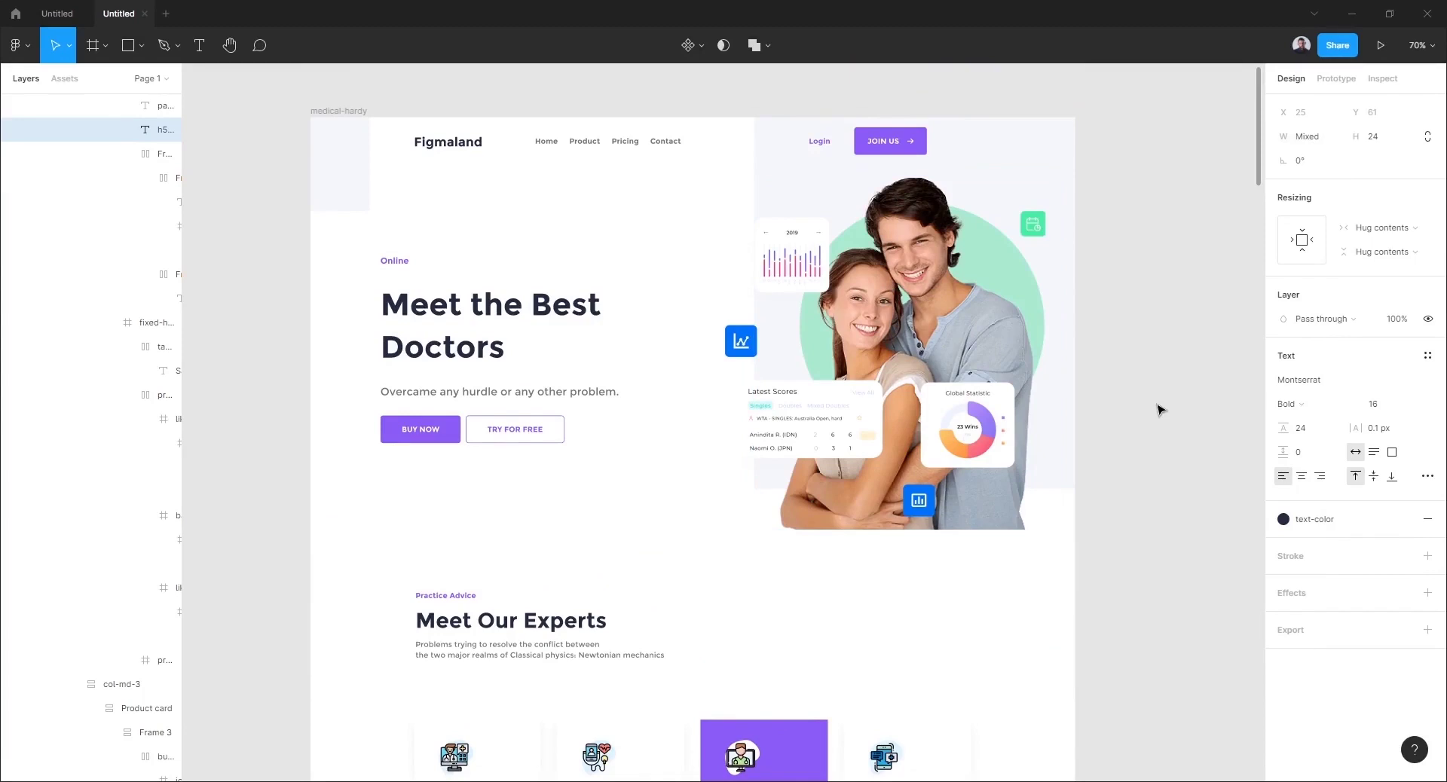
pyautogui.click(893, 300)
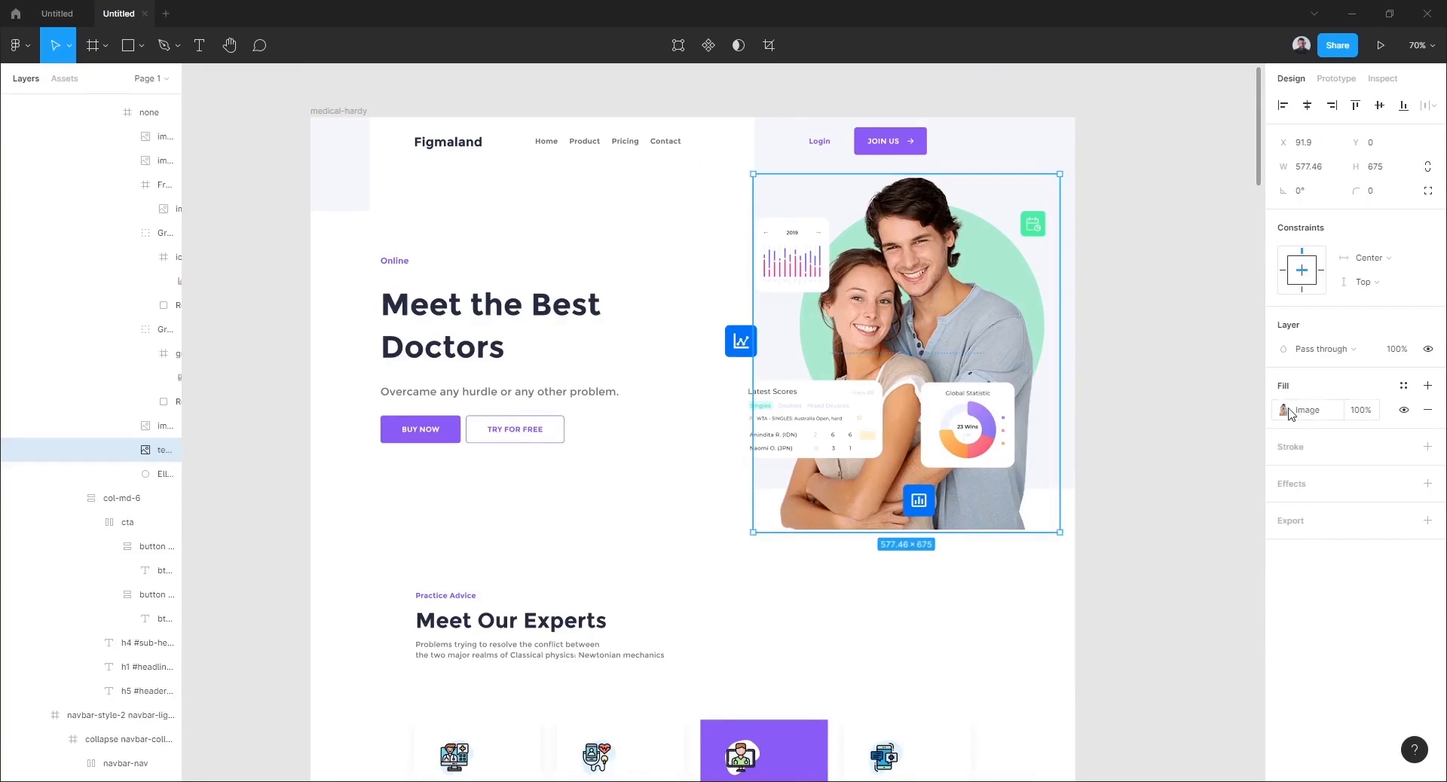
pyautogui.click(1284, 410)
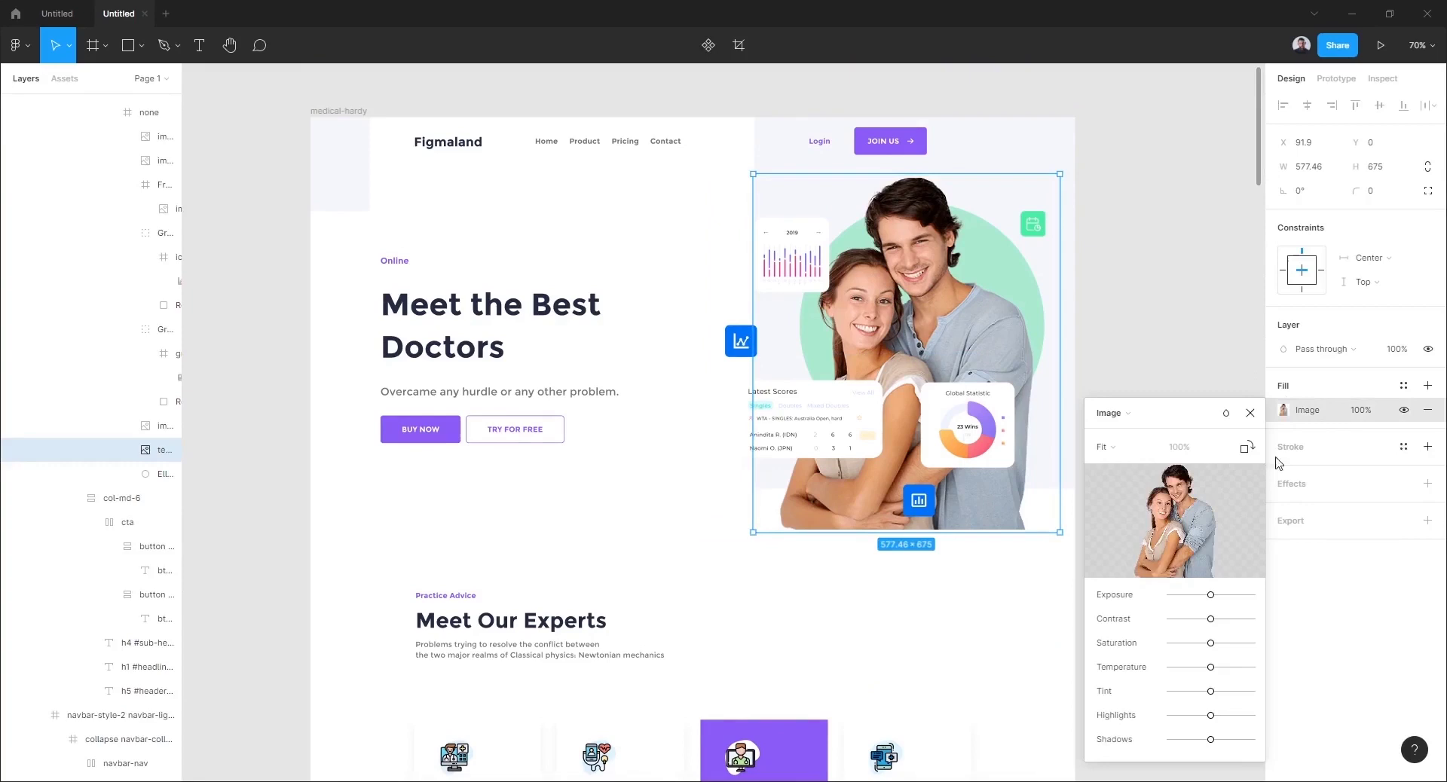
pyautogui.moveTo(1173, 520)
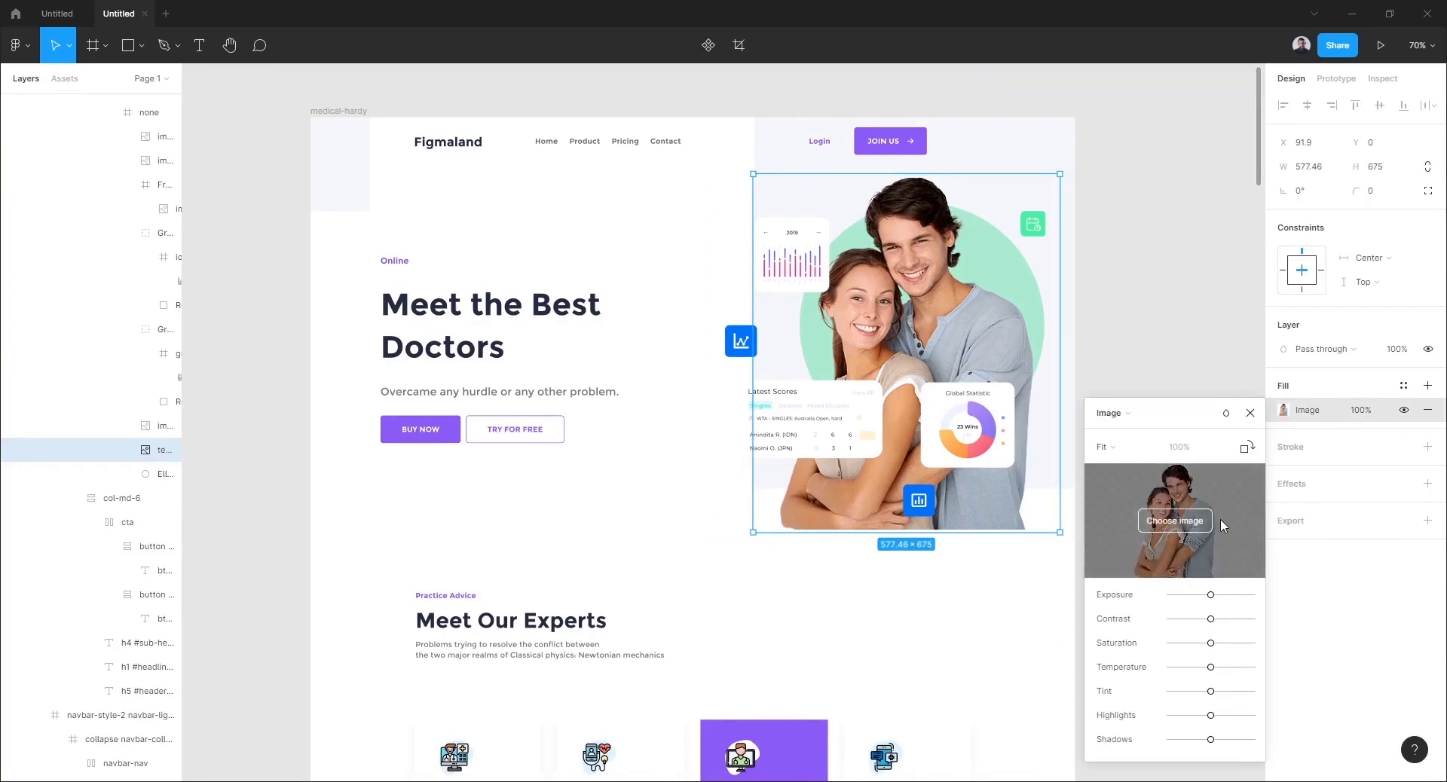
pyautogui.click(1166, 527)
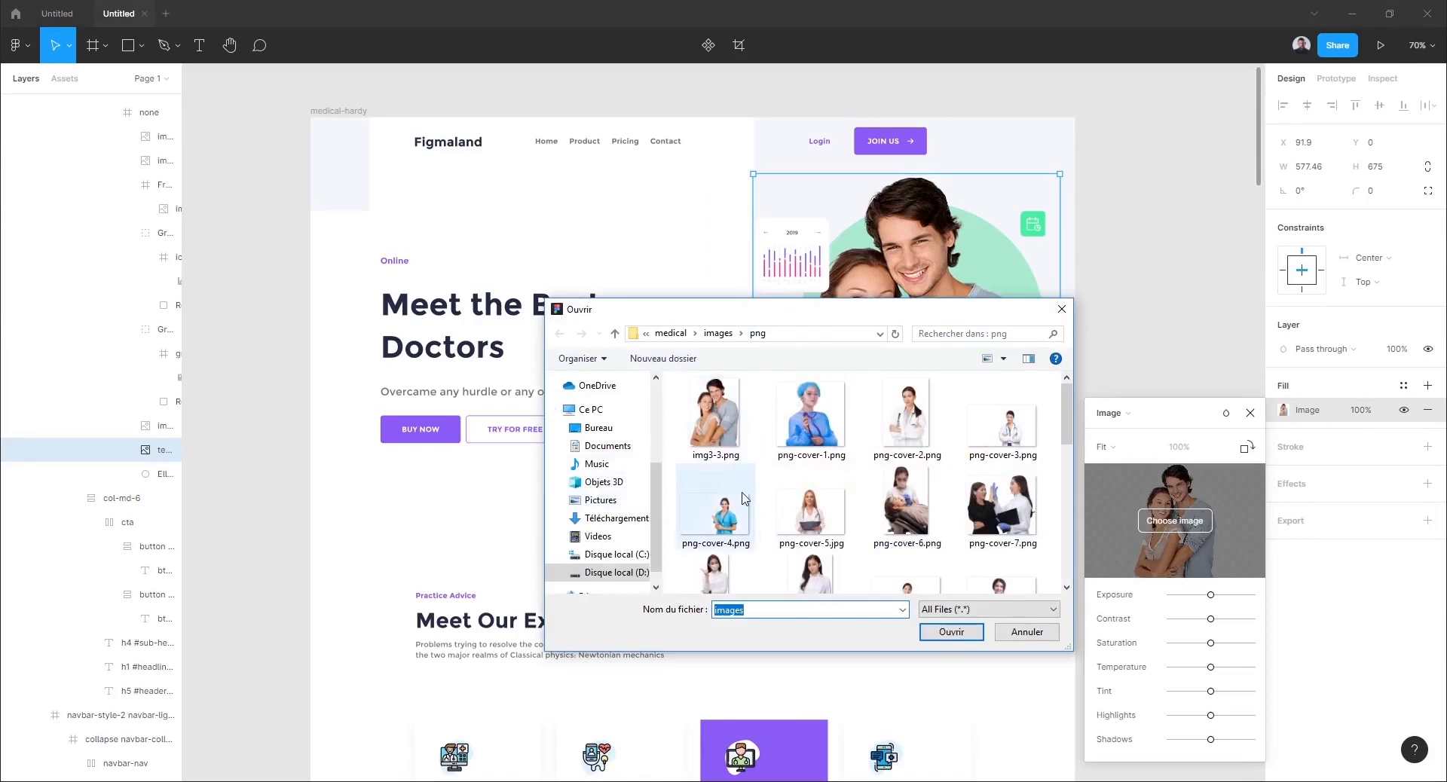
pyautogui.scroll(-1, 746, 497)
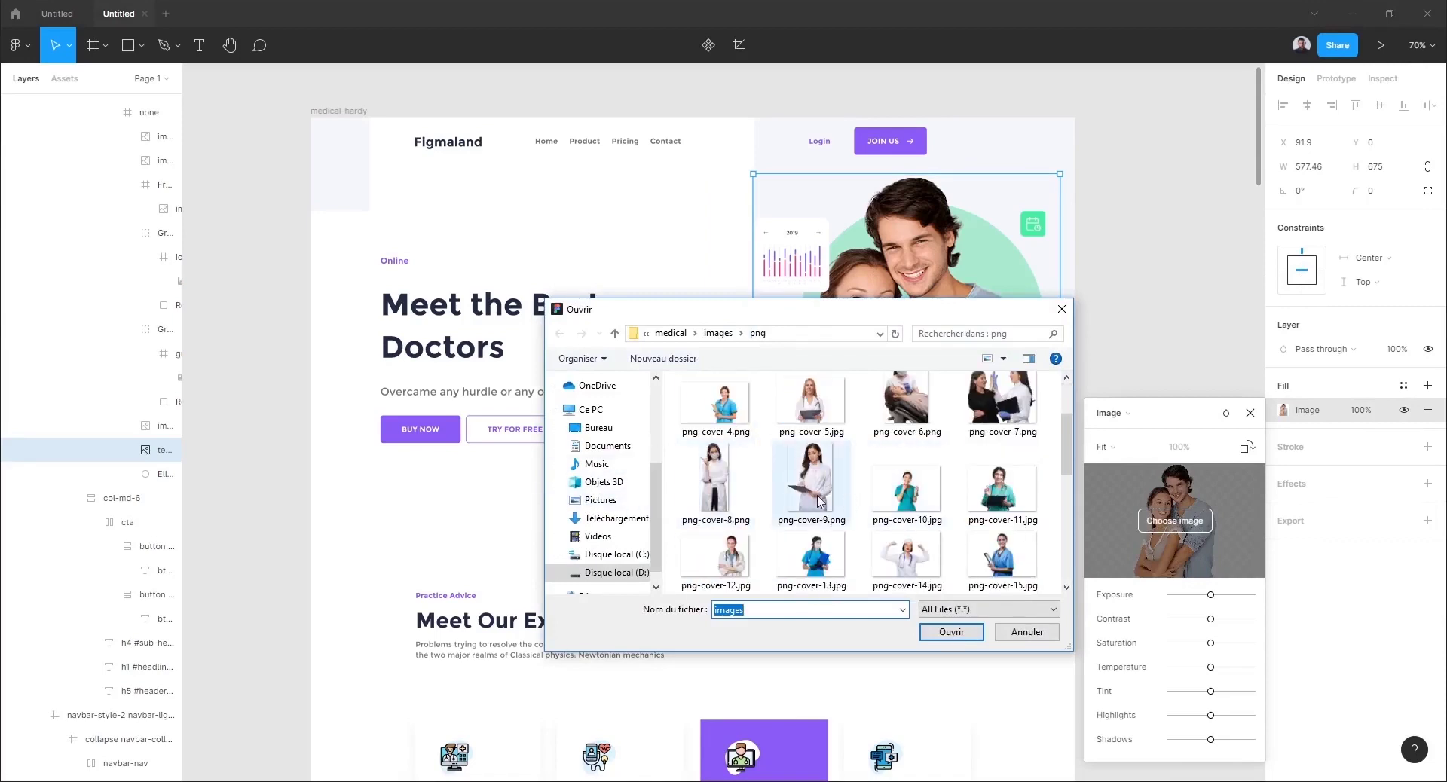
pyautogui.doubleClick(819, 501)
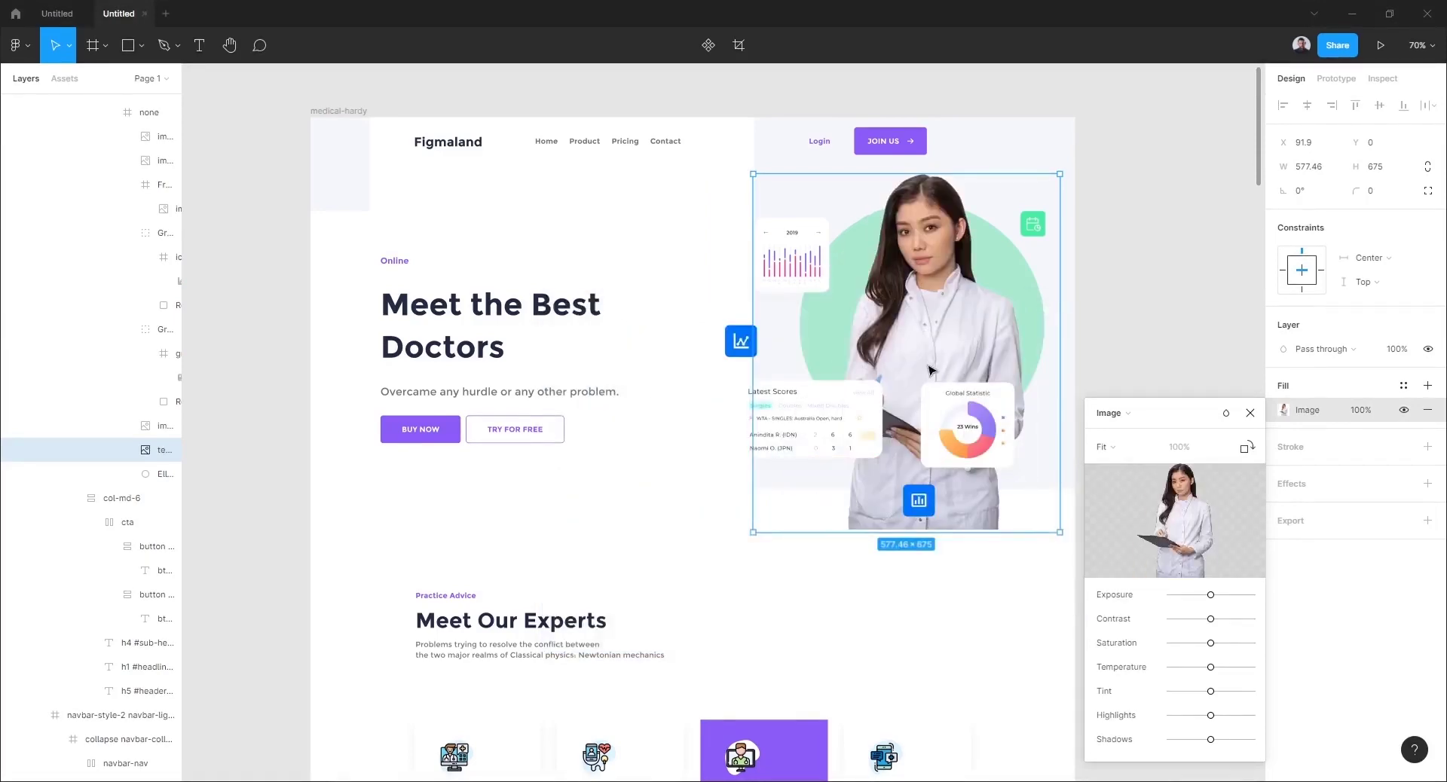
pyautogui.moveTo(932, 349); pyautogui.dragTo(912, 352)
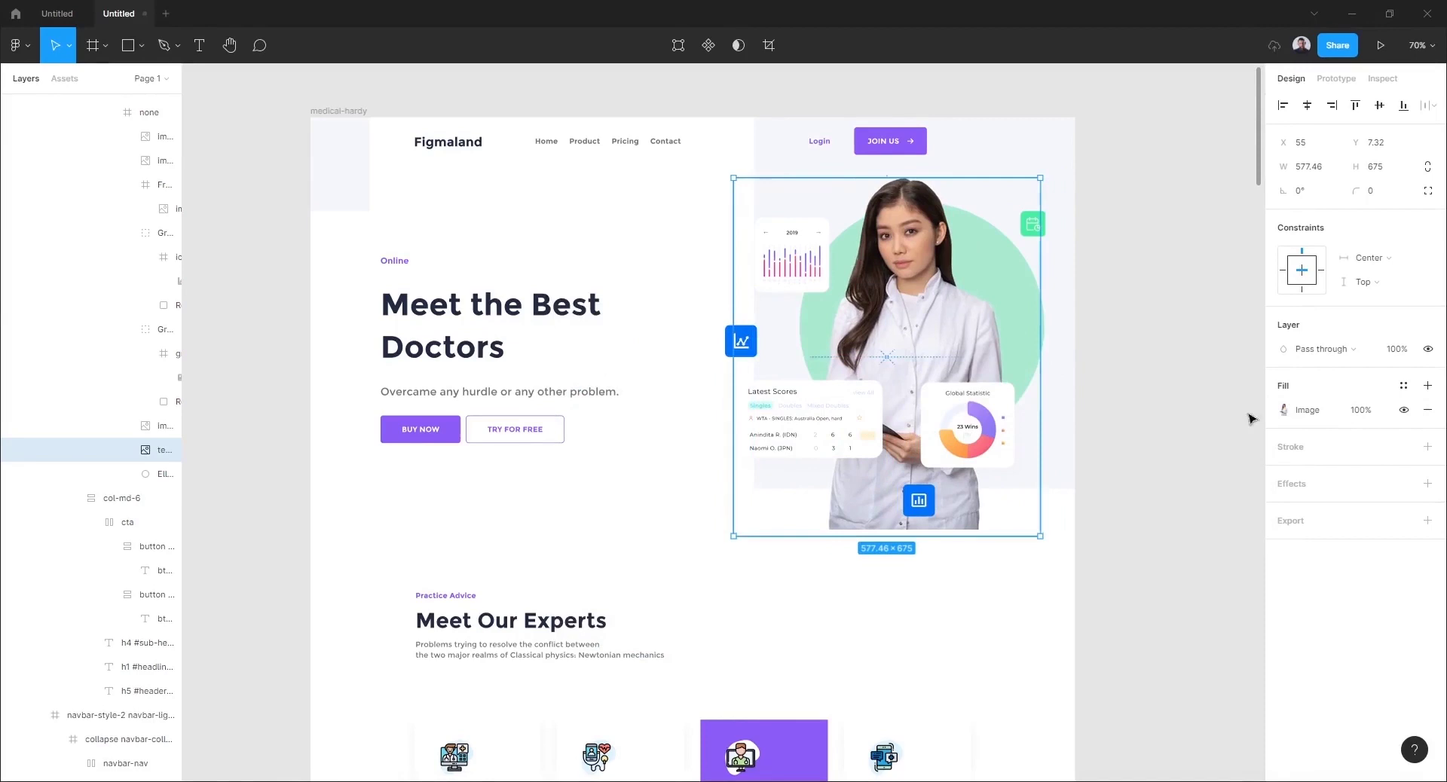
pyautogui.scroll(-4, 1176, 378)
pyautogui.scroll(-3, 1176, 379)
pyautogui.click(1176, 378)
pyautogui.scroll(-2, 1176, 378)
pyautogui.scroll(-1, 1176, 378)
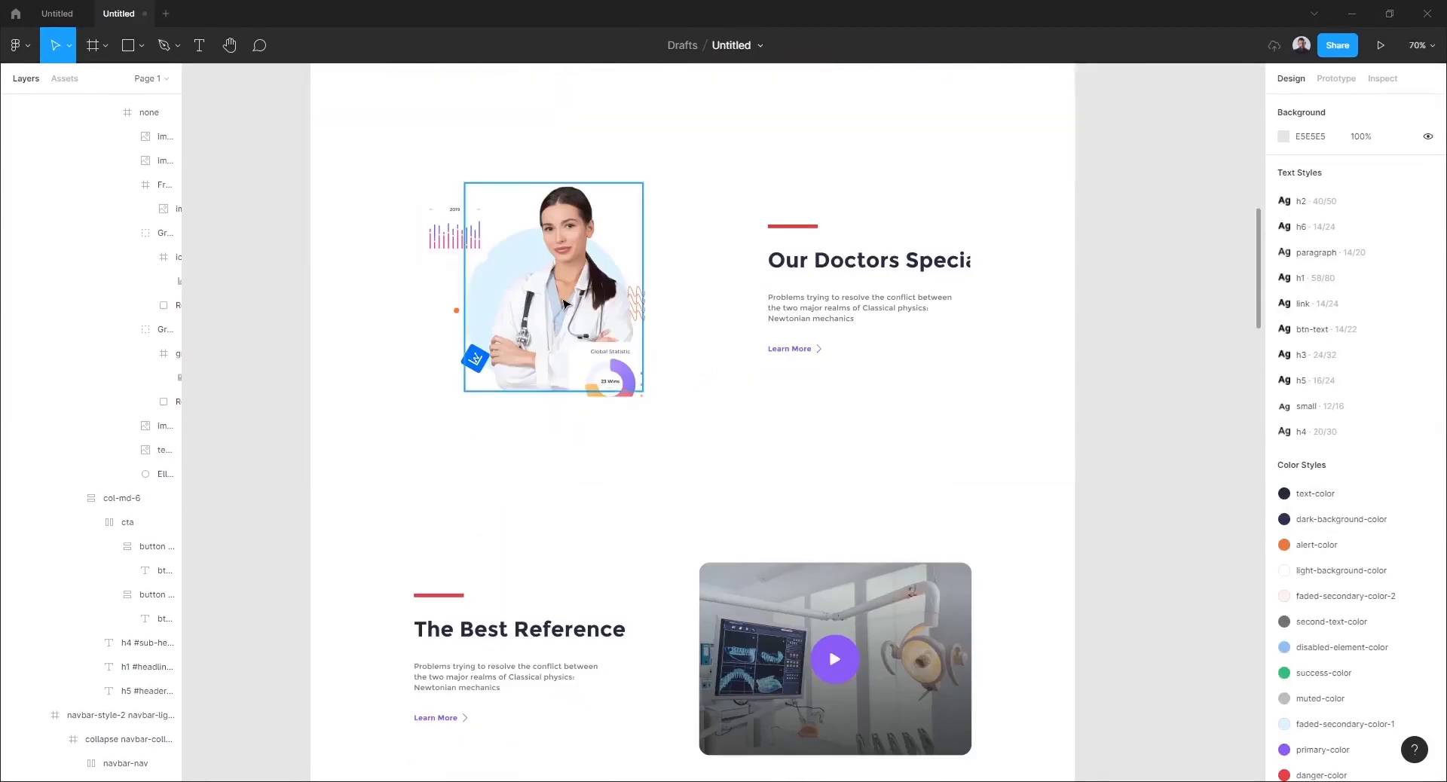
# Fill the Our Doctors picture with png-cover-5, a blonde doctor holding a clipboard.
pyautogui.click(564, 303)
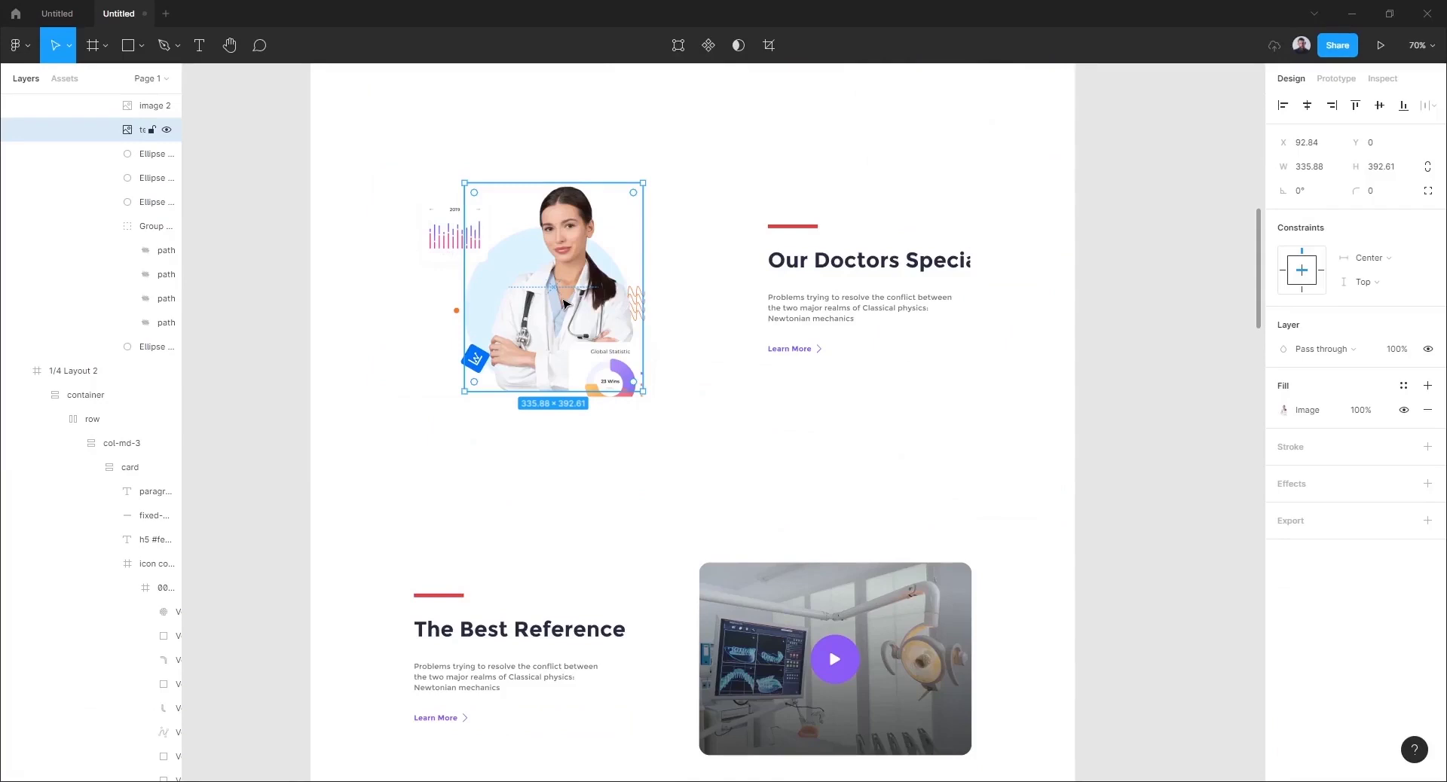
pyautogui.click(1279, 415)
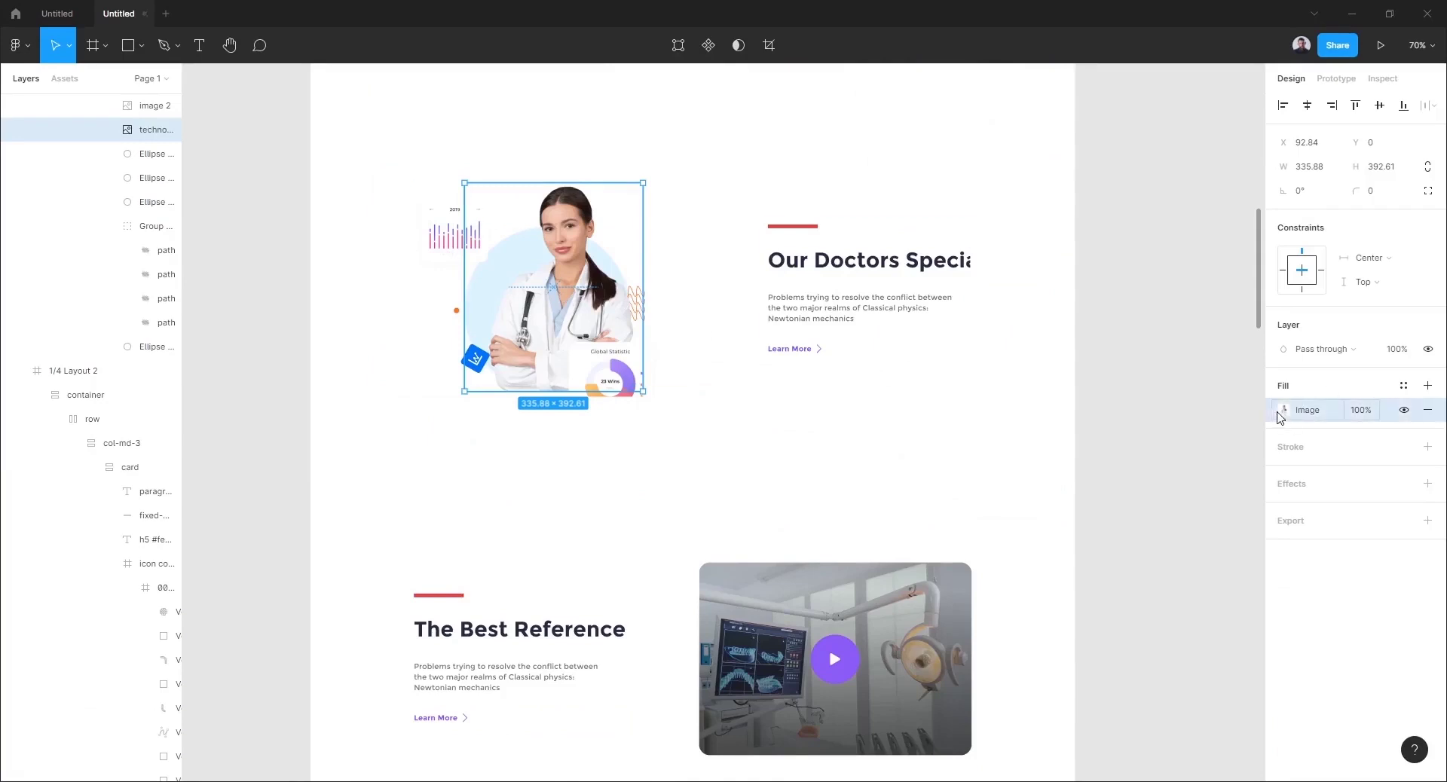
pyautogui.click(1283, 413)
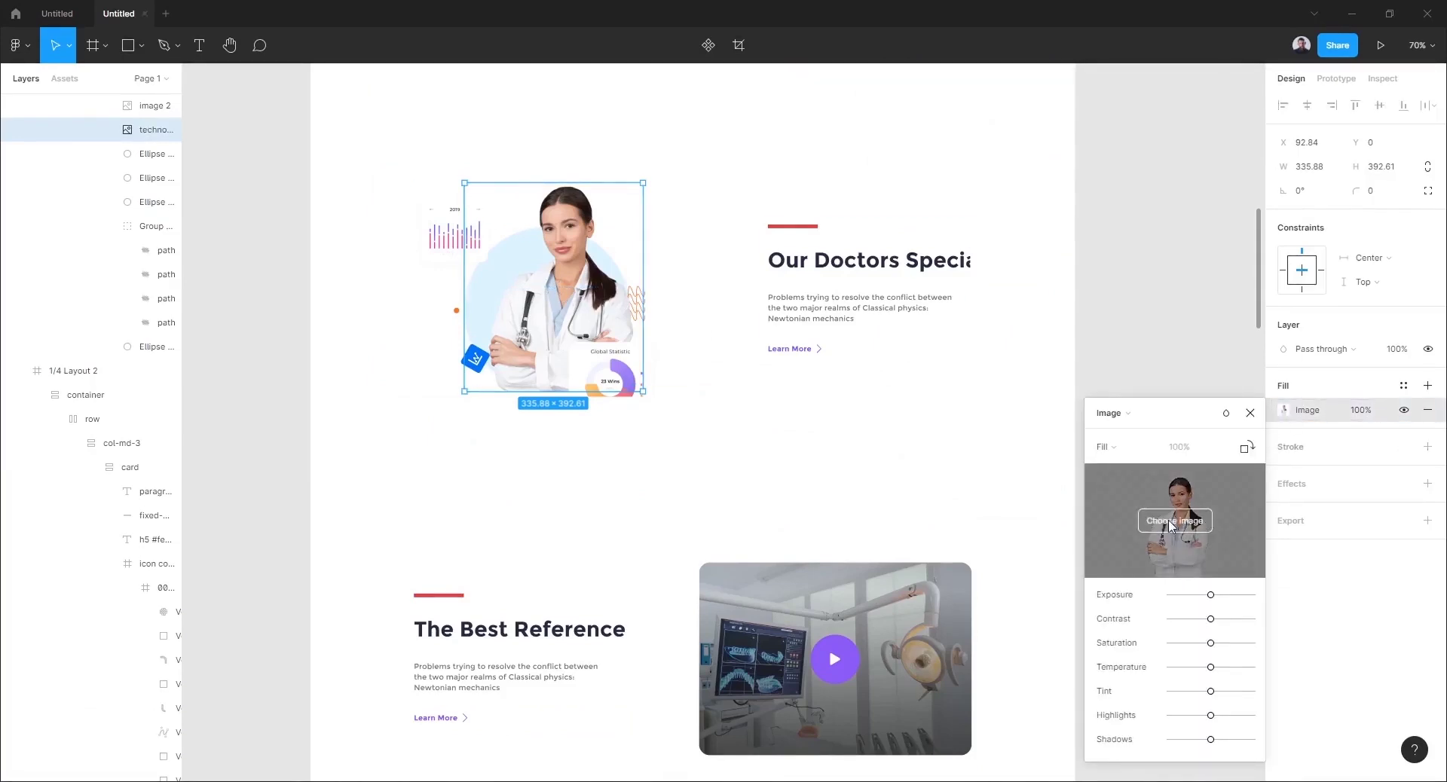
pyautogui.click(1161, 531)
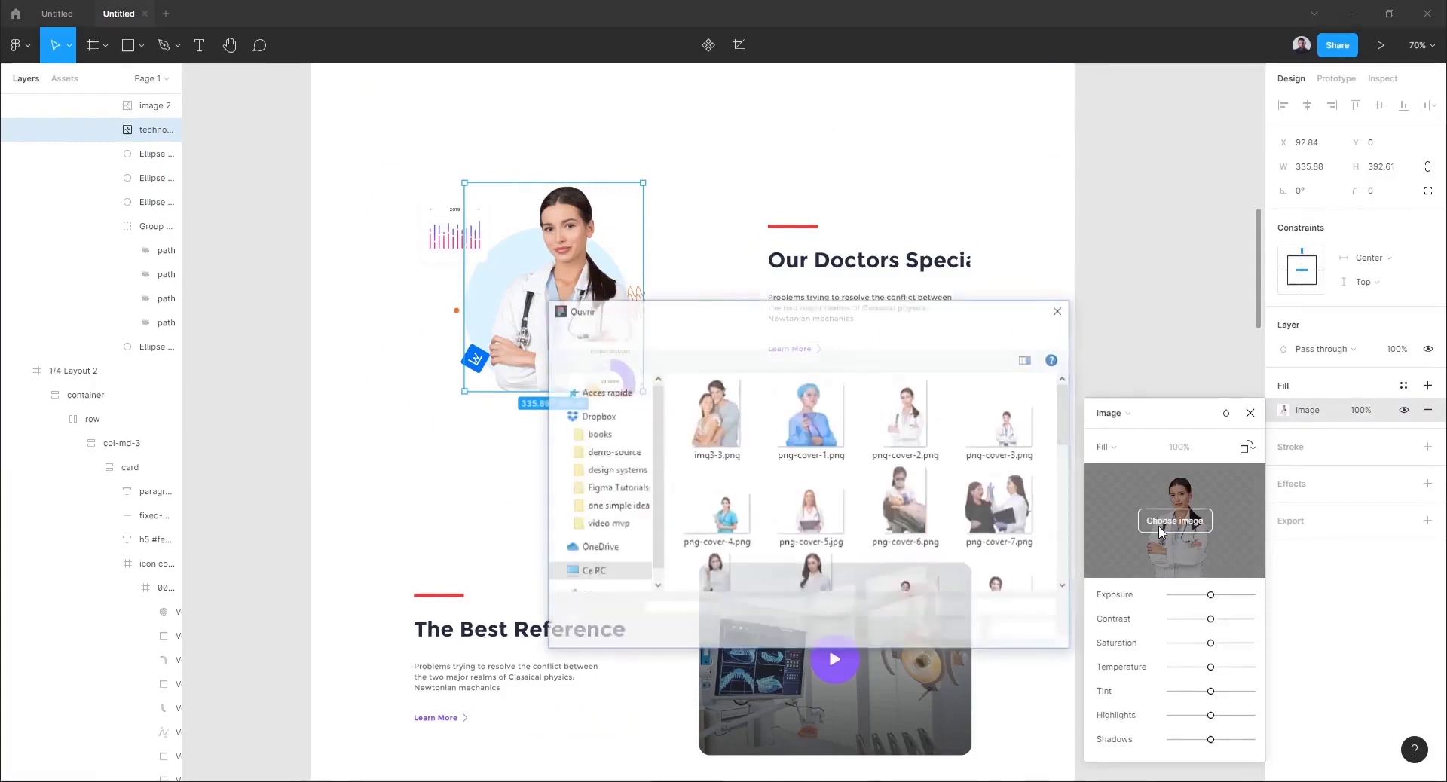
pyautogui.doubleClick(814, 516)
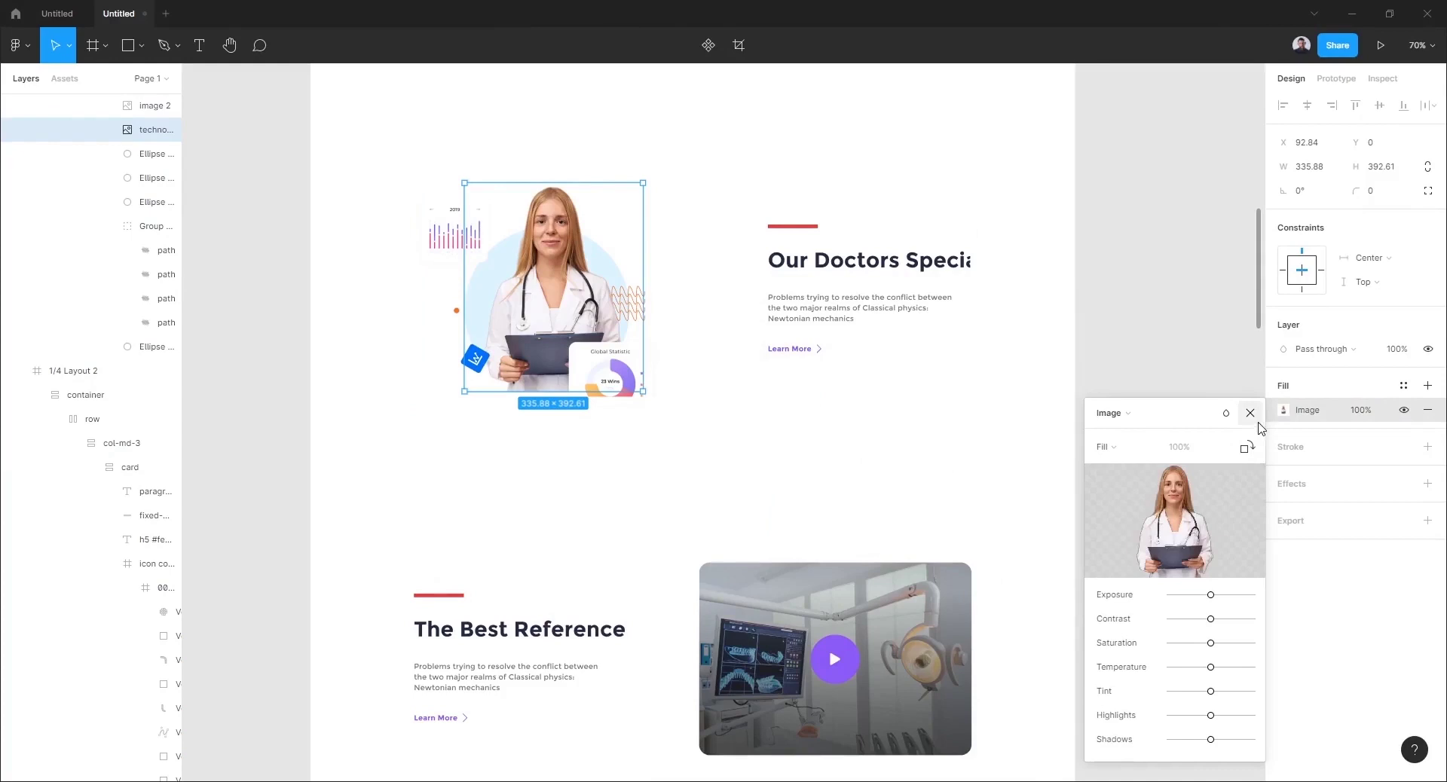
pyautogui.click(1251, 412)
pyautogui.click(1170, 420)
pyautogui.scroll(-3, 1169, 421)
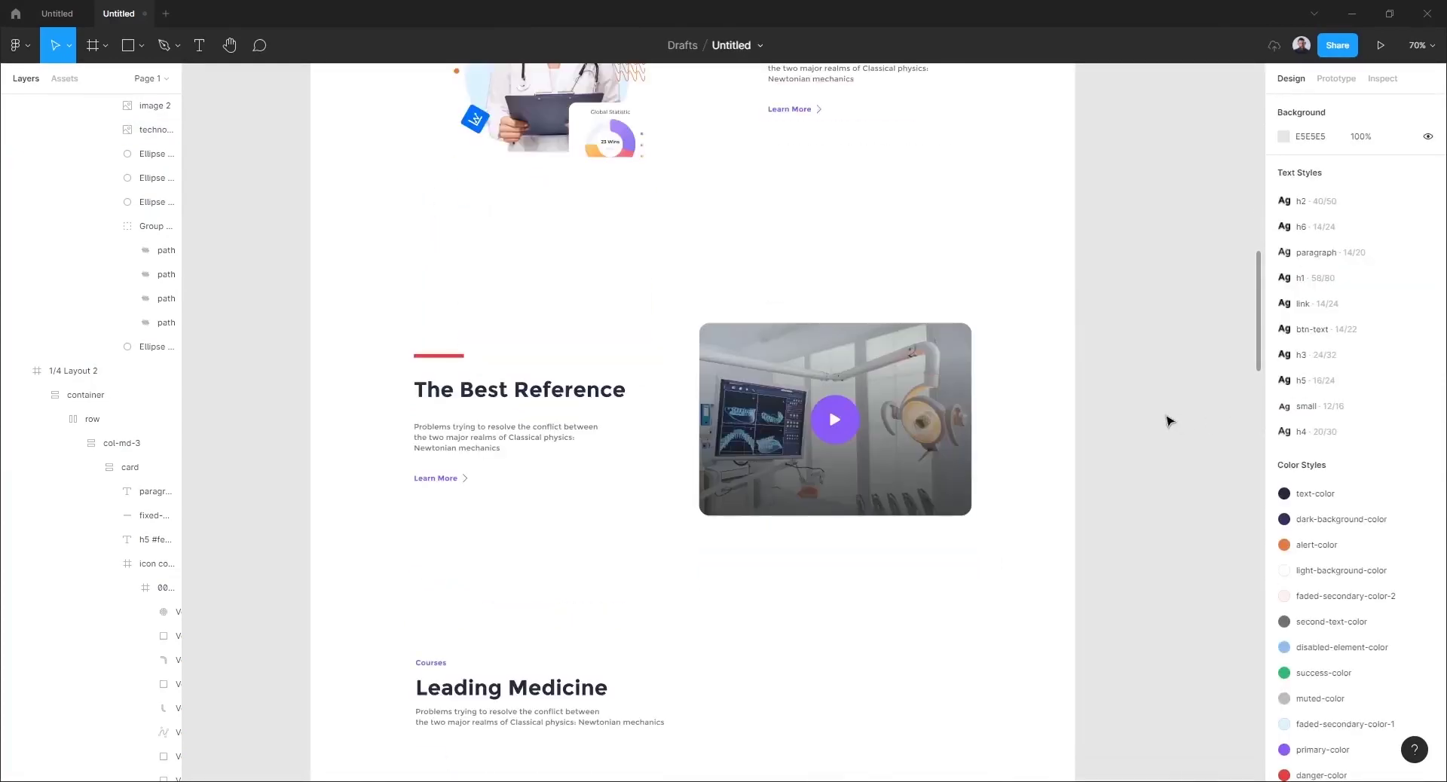
# Launch the Unsplash plugin and select the video thumbnail and product card images.
pyautogui.rightClick(1167, 421)
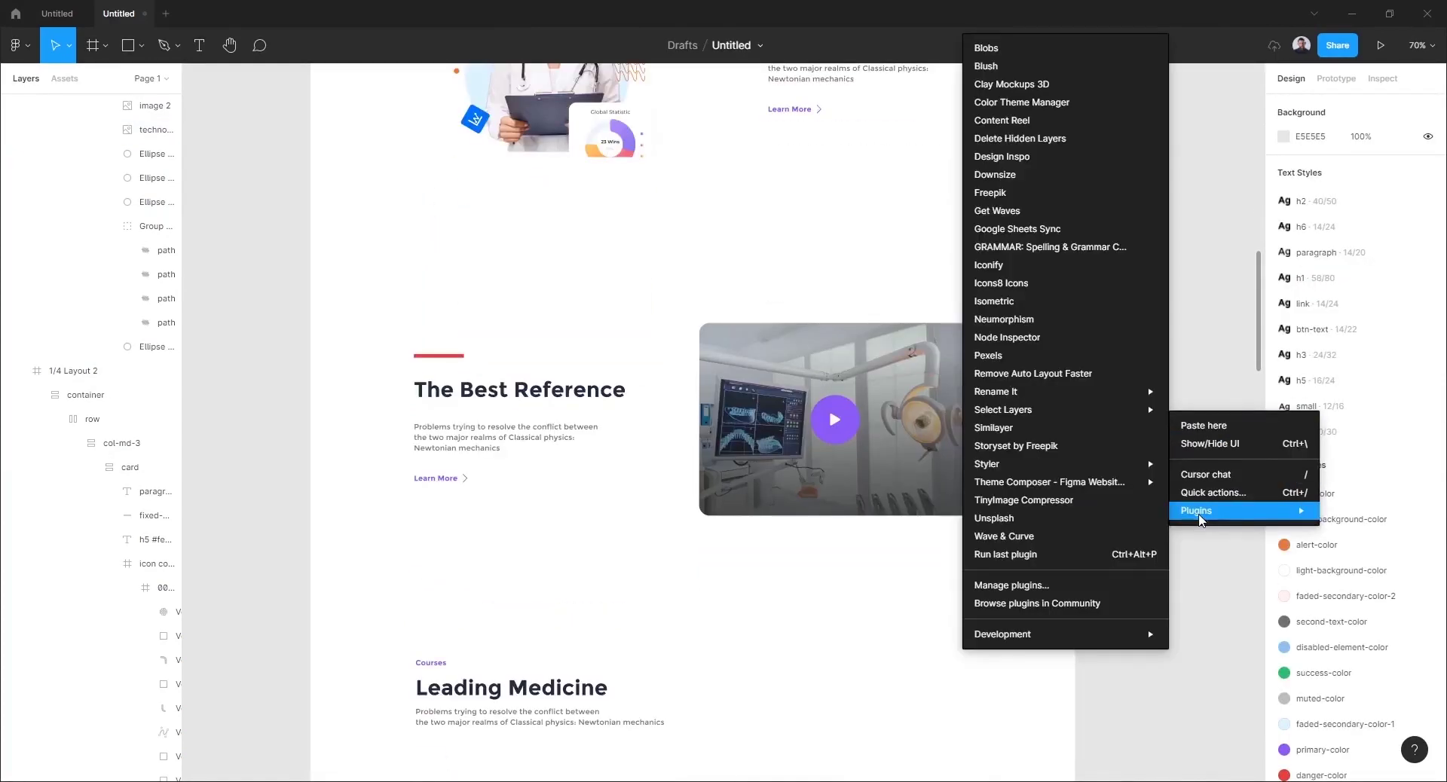
pyautogui.click(1082, 525)
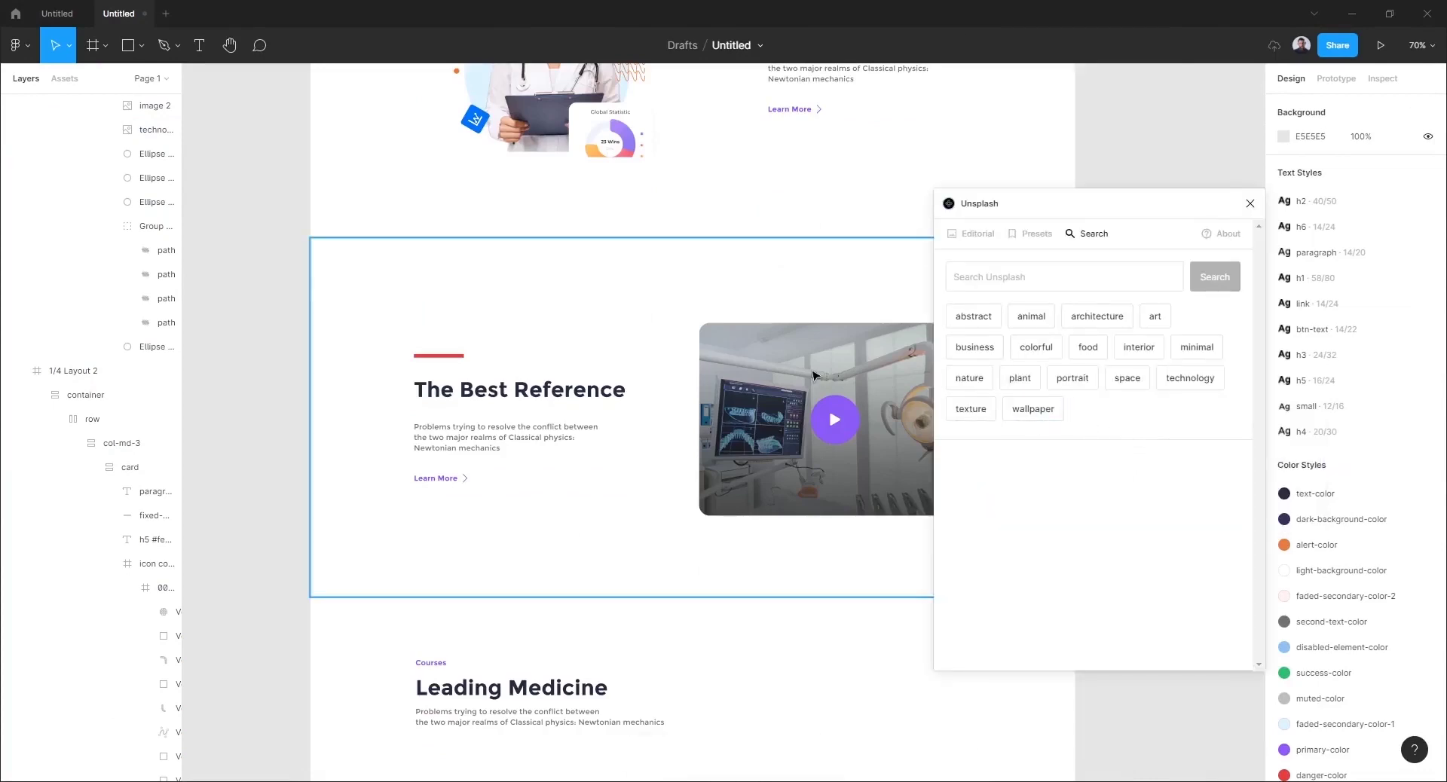
pyautogui.click(728, 371)
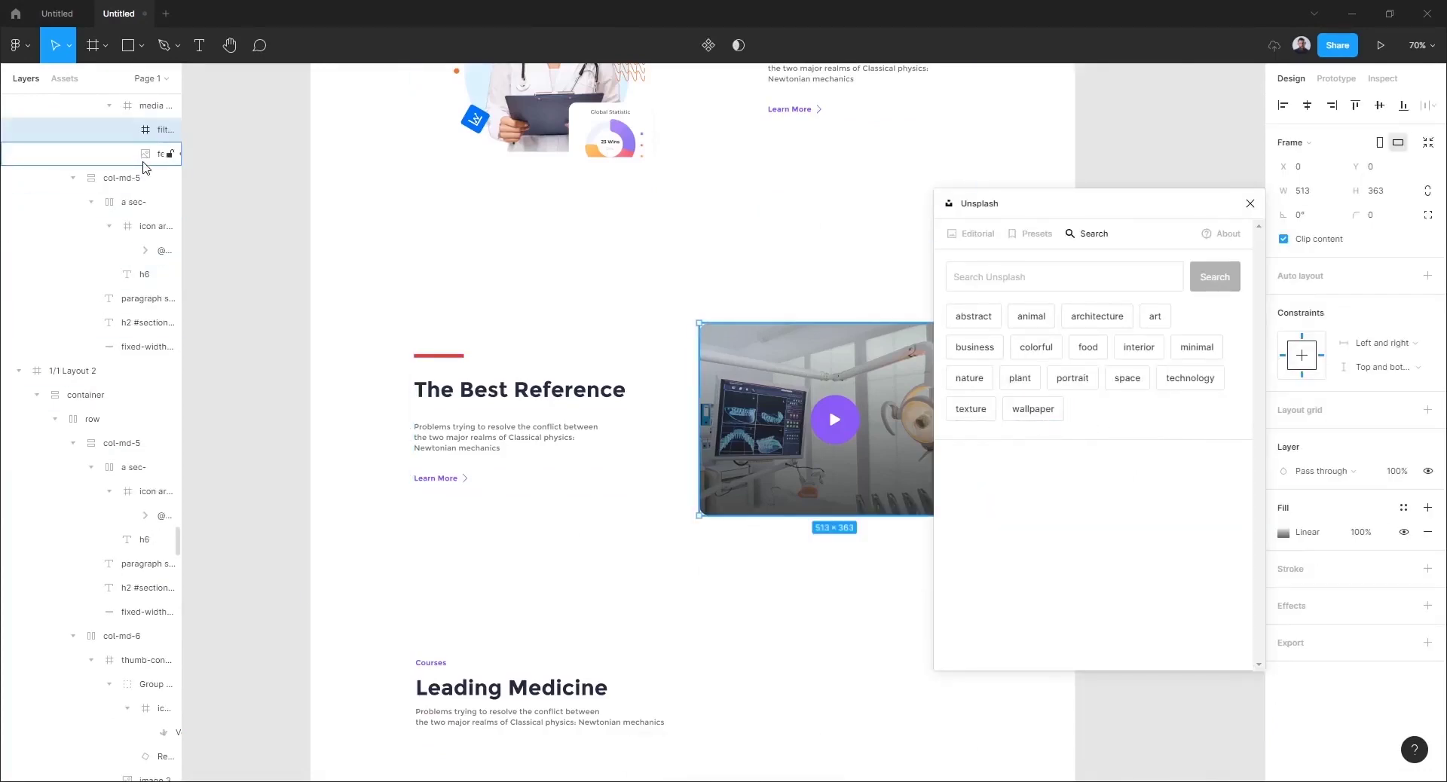
pyautogui.scroll(-3, 500, 326)
pyautogui.scroll(-3, 811, 446)
pyautogui.keyDown('shift'); pyautogui.click(493, 497); pyautogui.keyUp('shift')
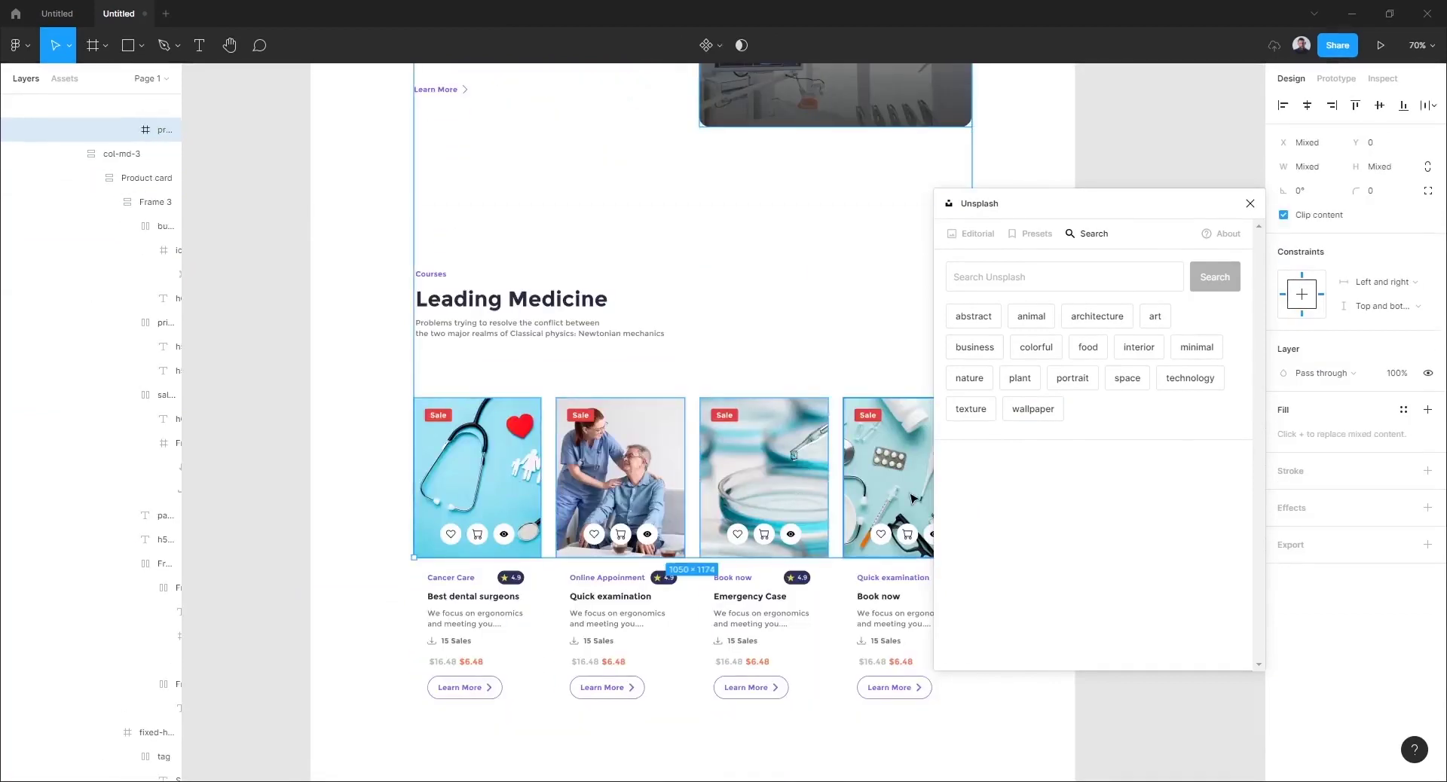
pyautogui.scroll(1, 262, 450)
pyautogui.scroll(5, 526, 472)
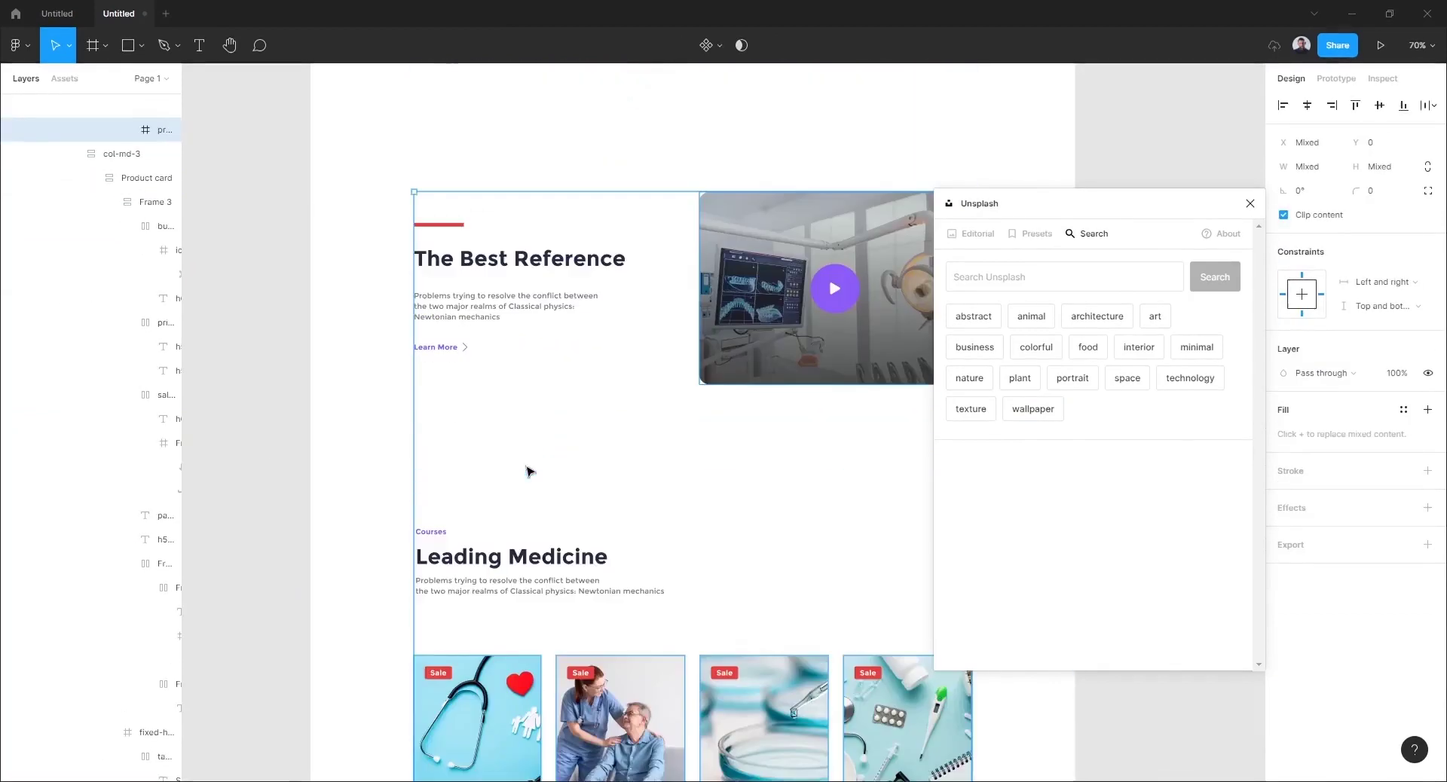
pyautogui.scroll(1, 810, 475)
pyautogui.scroll(-5, 811, 424)
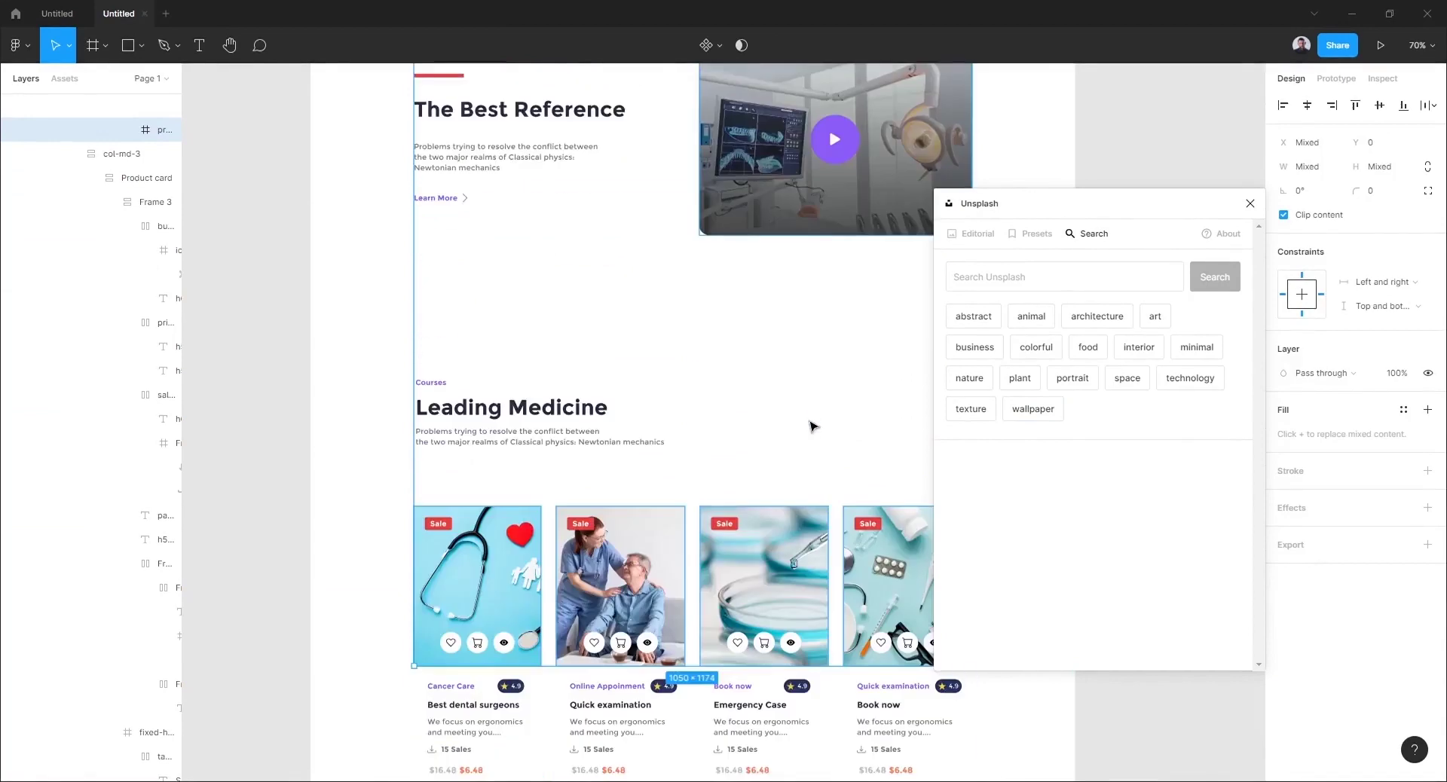
# Search Unsplash for medical photos, pick six, and insert them into the selected images.
pyautogui.click(987, 281)
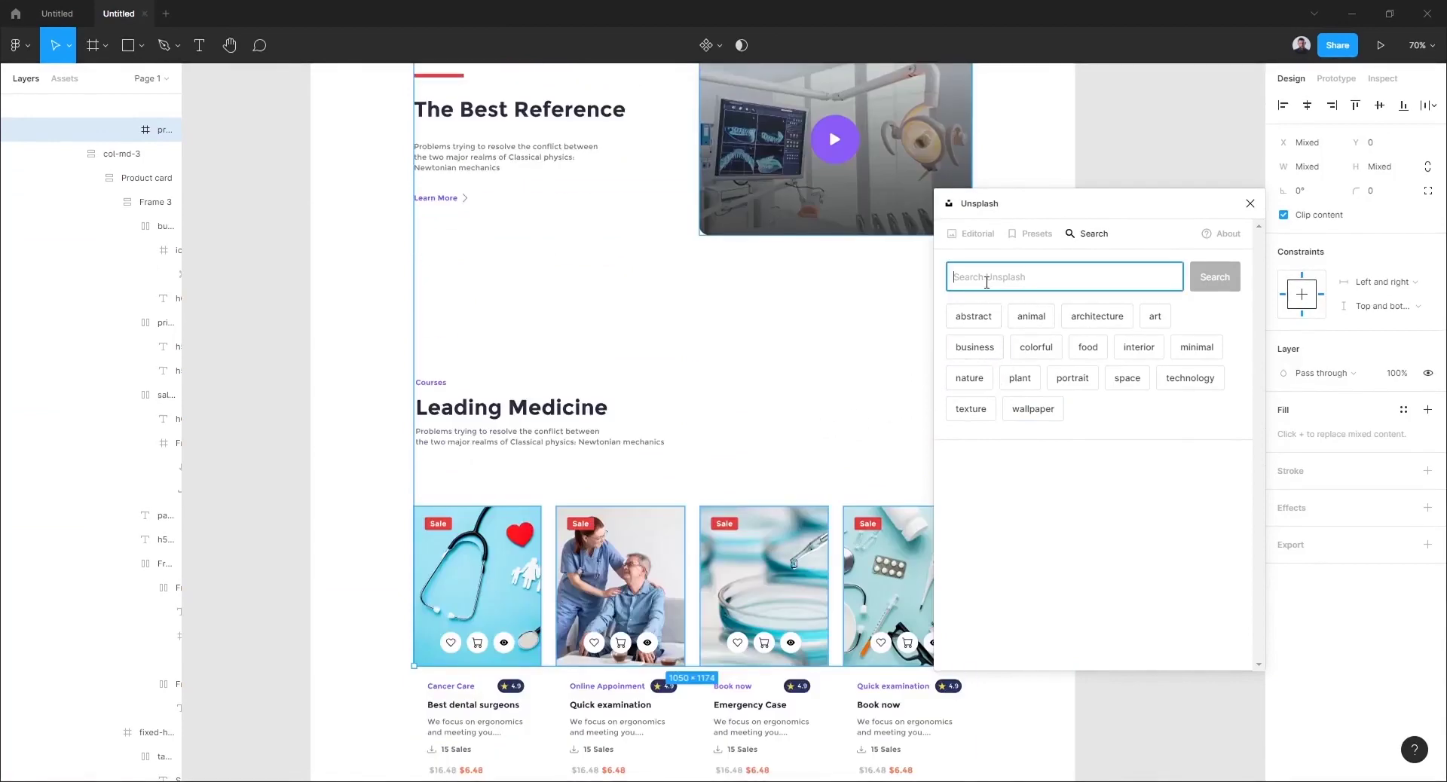
pyautogui.write('medical')
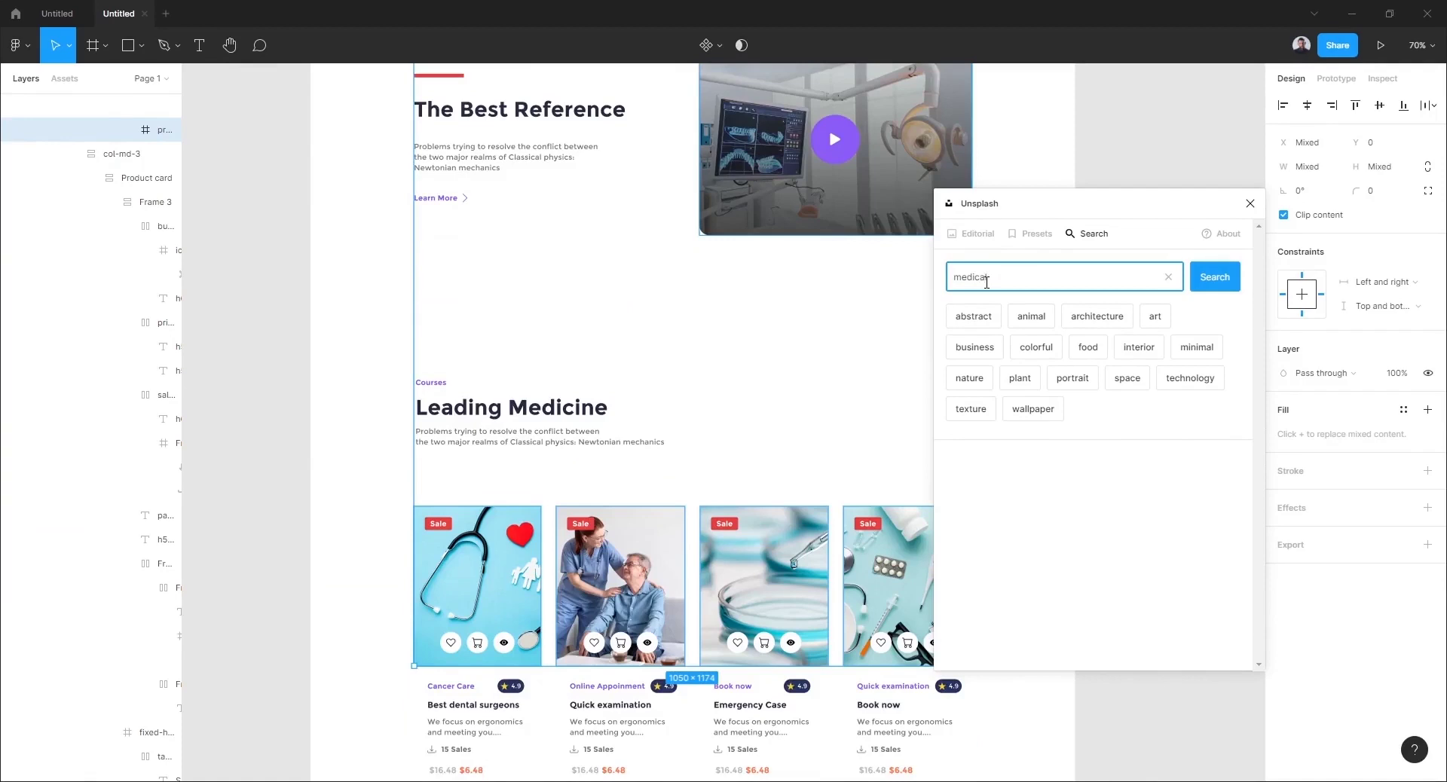
pyautogui.press('Return')
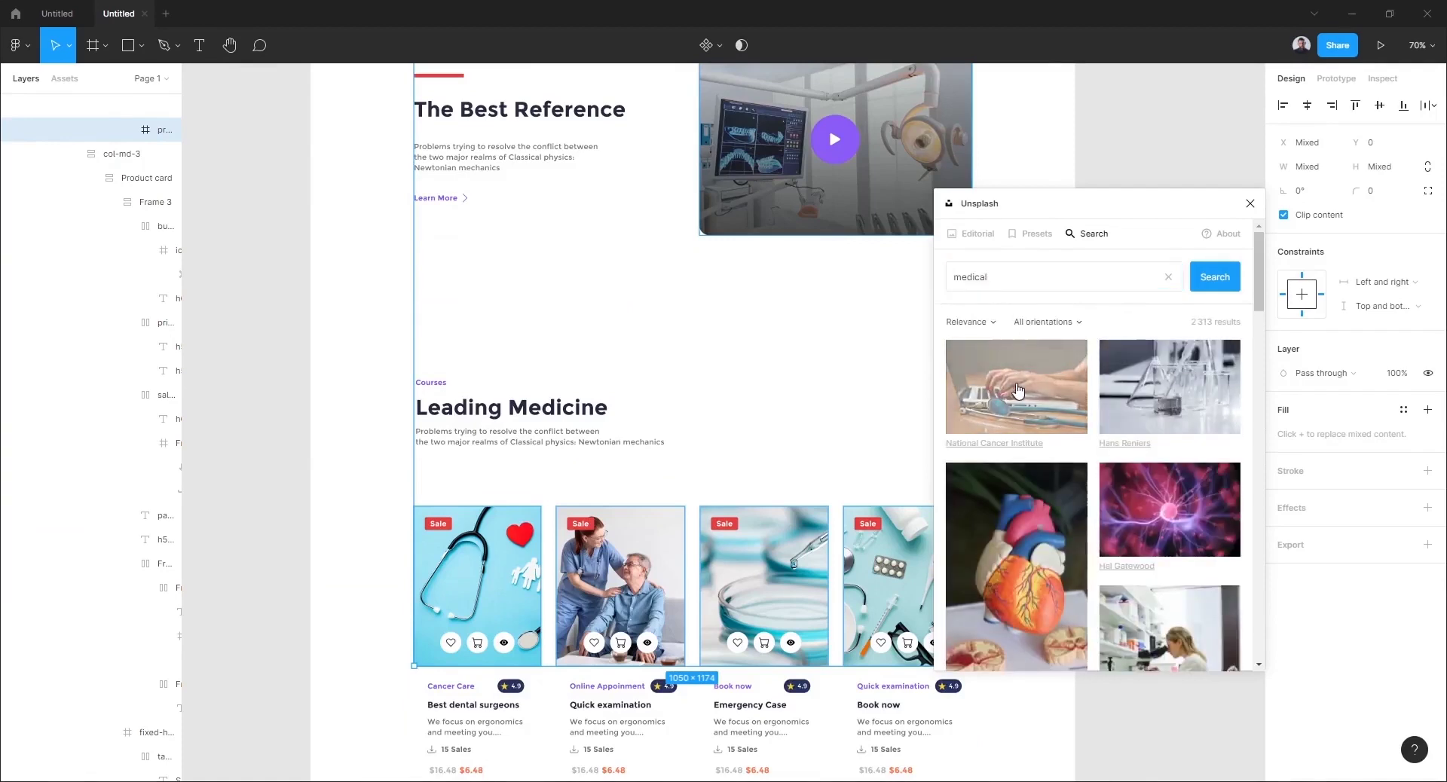
pyautogui.click(1006, 399)
pyautogui.click(1115, 392)
pyautogui.click(1161, 520)
pyautogui.click(1010, 542)
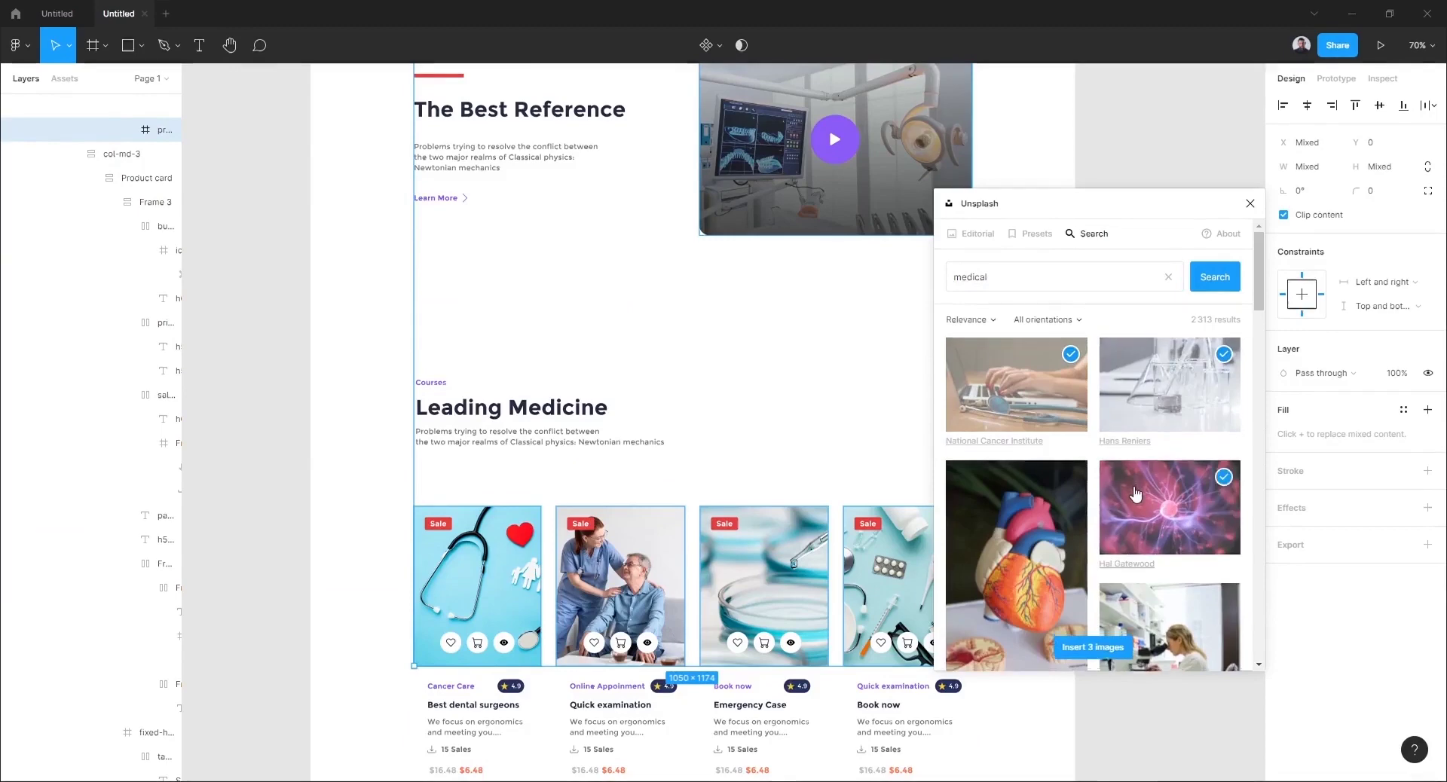
pyautogui.scroll(-5, 1123, 445)
pyautogui.click(1018, 501)
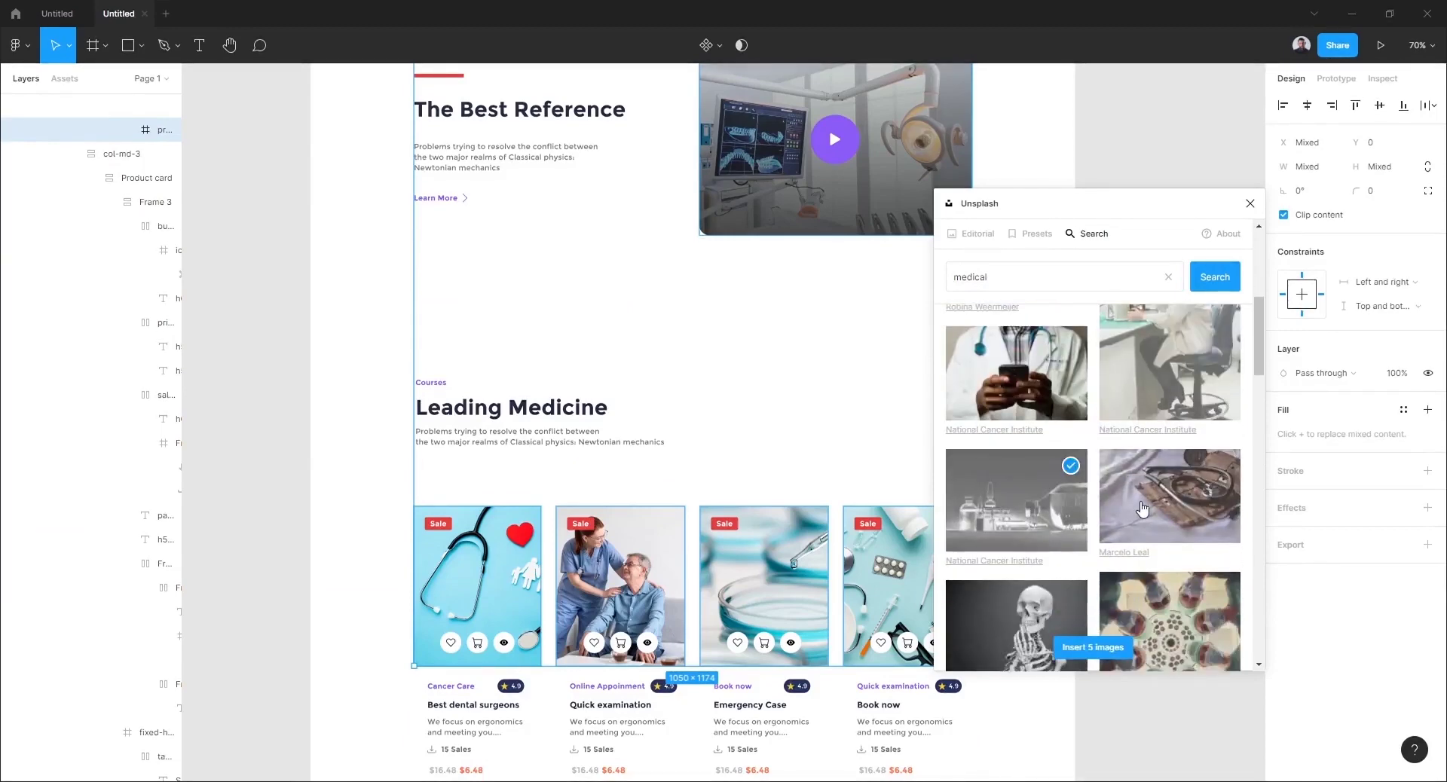
pyautogui.click(1168, 497)
pyautogui.click(1106, 648)
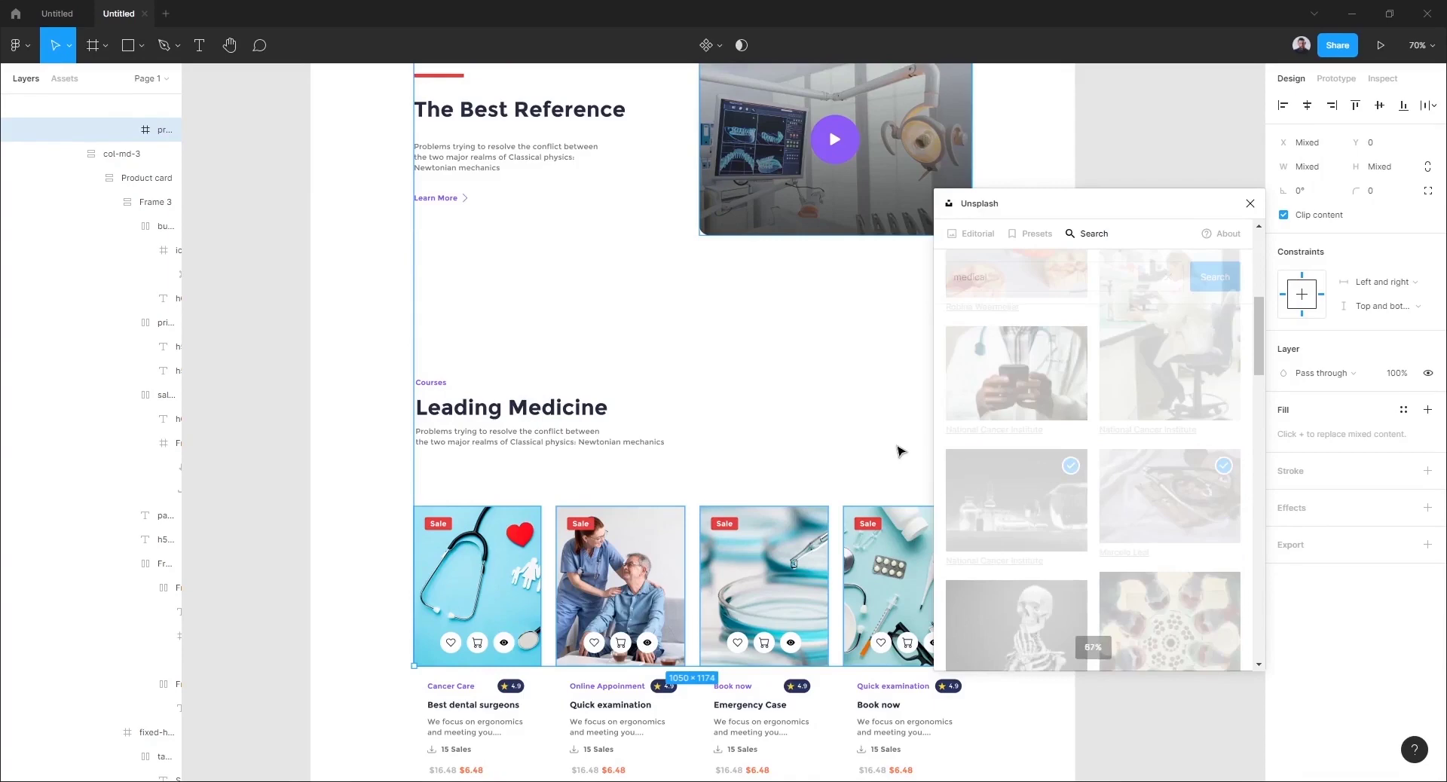
pyautogui.scroll(-2, 897, 451)
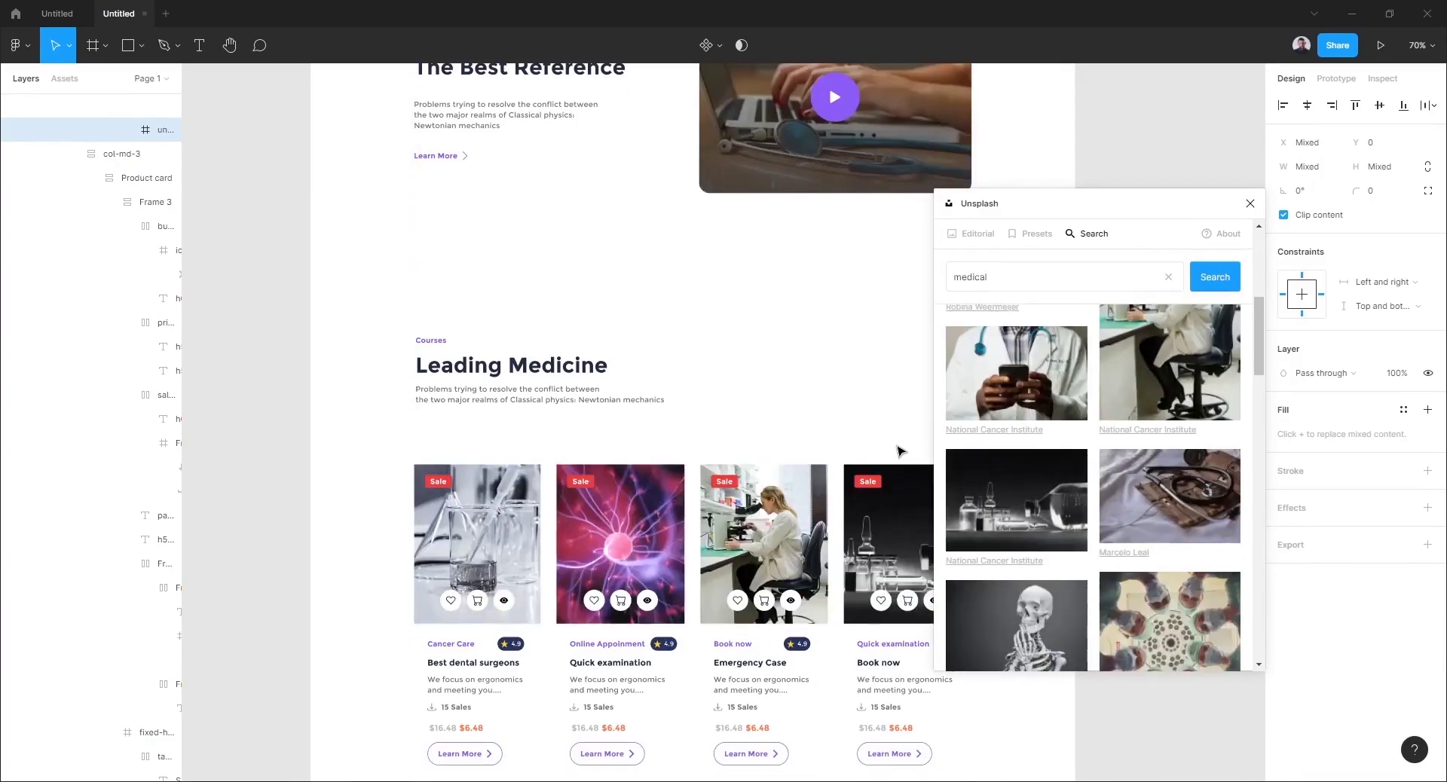
pyautogui.scroll(-10, 927, 410)
pyautogui.click(1249, 204)
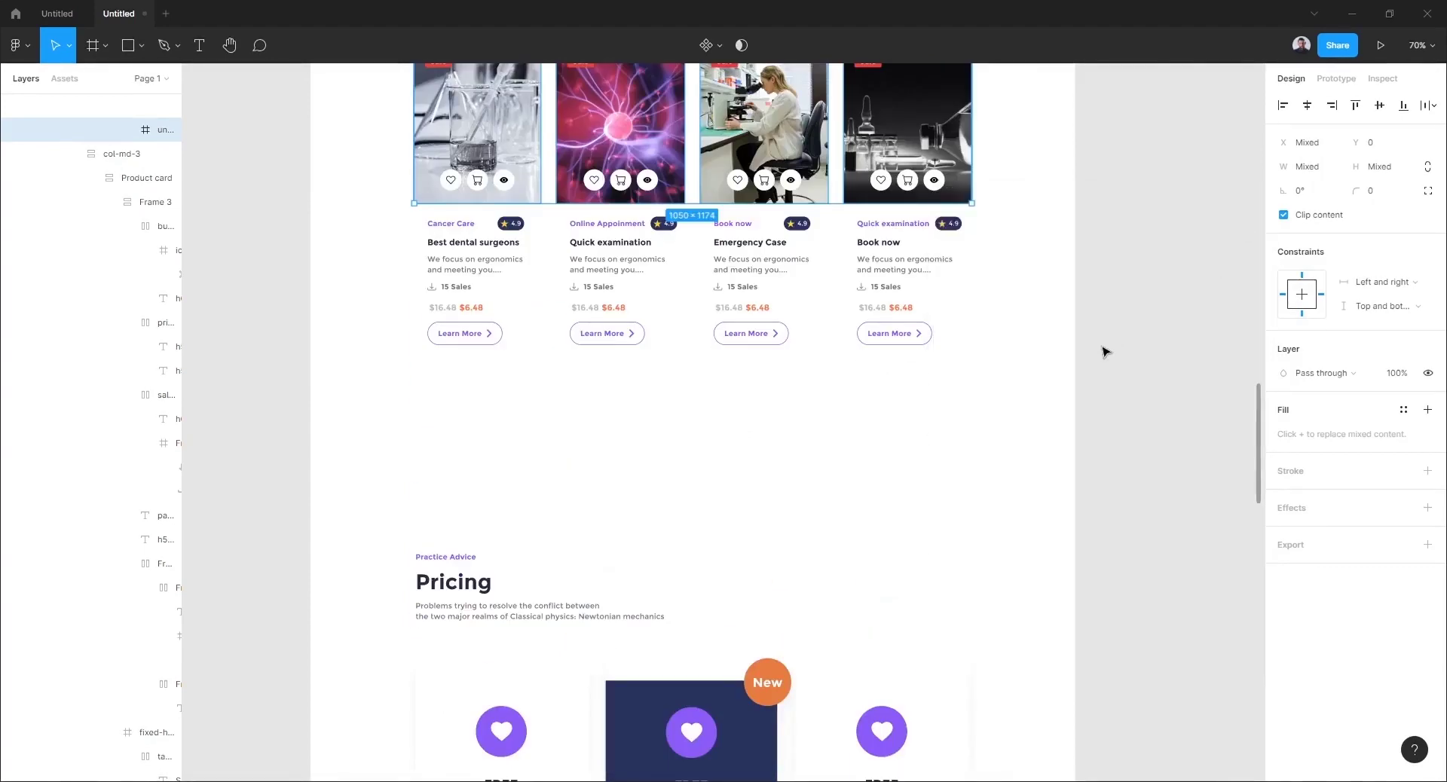
pyautogui.scroll(-5, 1105, 349)
pyautogui.click(1153, 224)
pyautogui.scroll(4, 1153, 225)
pyautogui.hscroll(3, 1093, 316)
pyautogui.scroll(4, 1021, 417)
pyautogui.hscroll(2, 1020, 417)
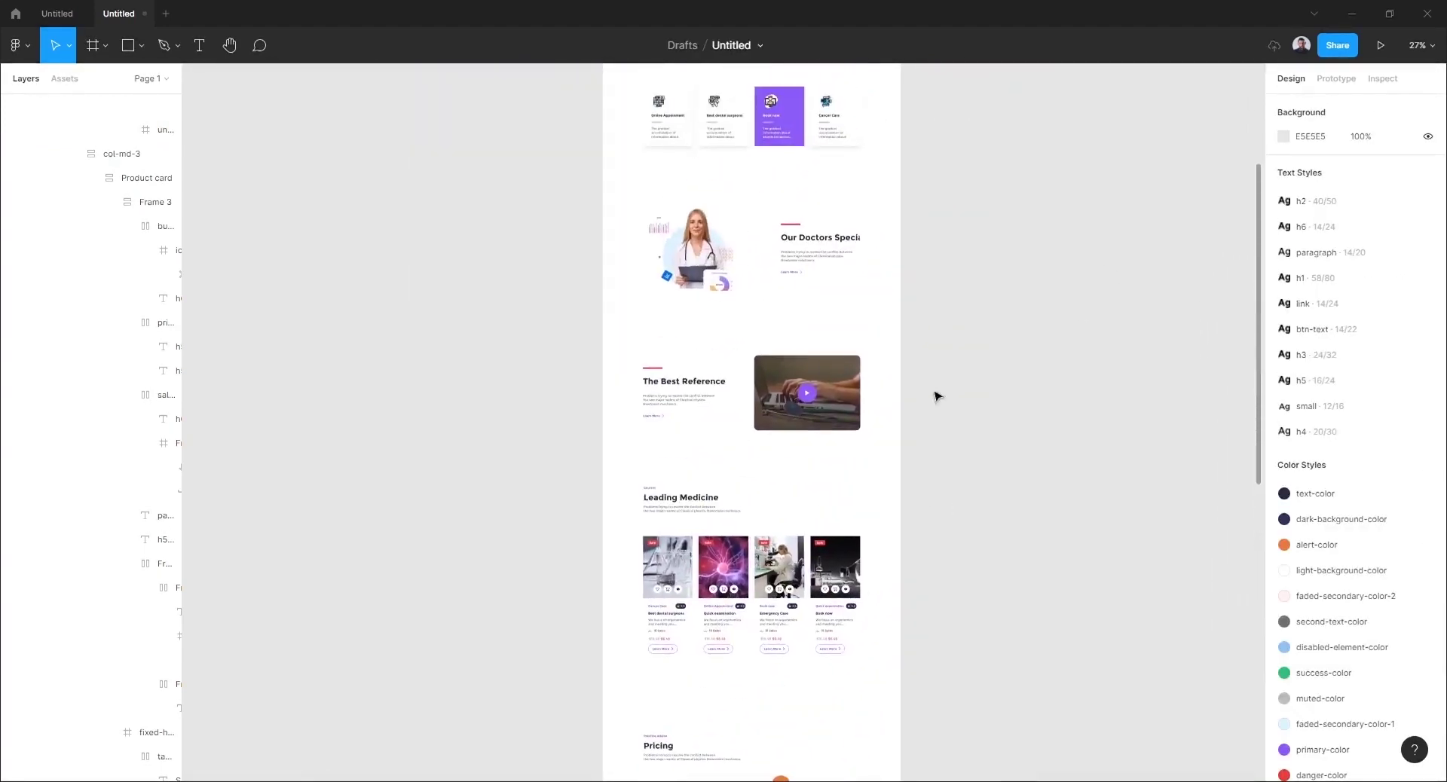
pyautogui.scroll(4, 936, 397)
pyautogui.scroll(1, 917, 504)
pyautogui.scroll(1, 916, 331)
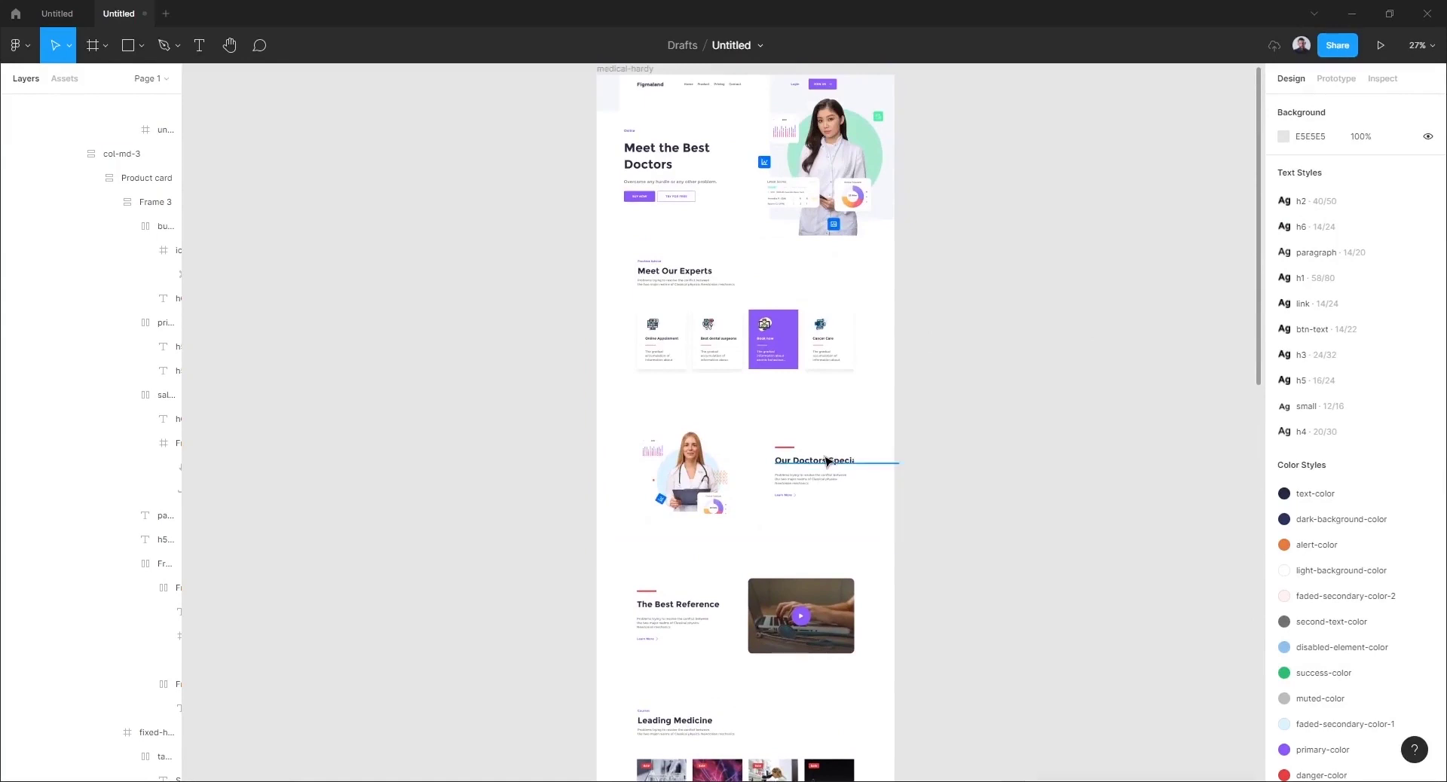
pyautogui.keyDown('ctrl'); pyautogui.click(828, 460); pyautogui.keyUp('ctrl')
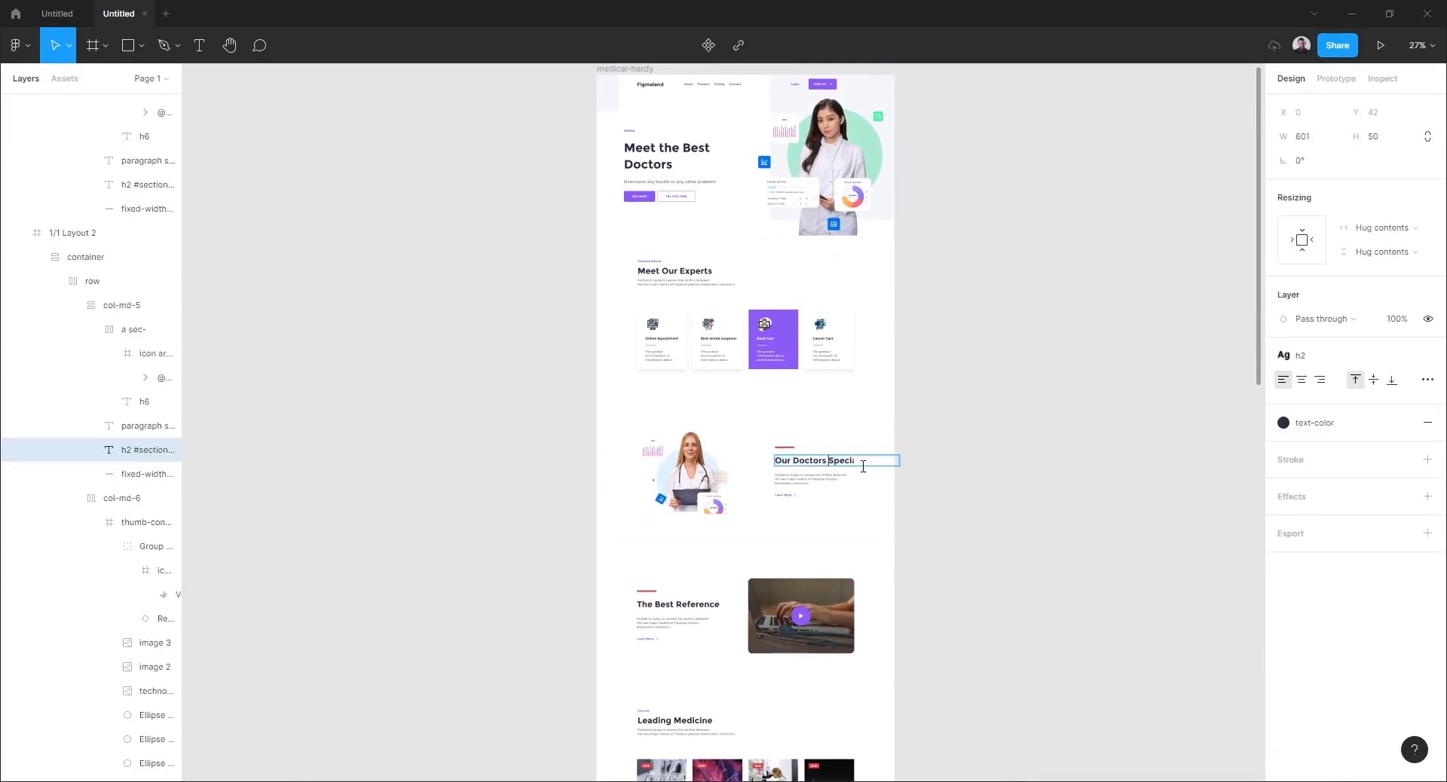
pyautogui.click(1053, 471)
pyautogui.scroll(2, 966, 478)
pyautogui.keyDown('ctrl'); pyautogui.scroll(2, 738, 188); pyautogui.keyUp('ctrl')
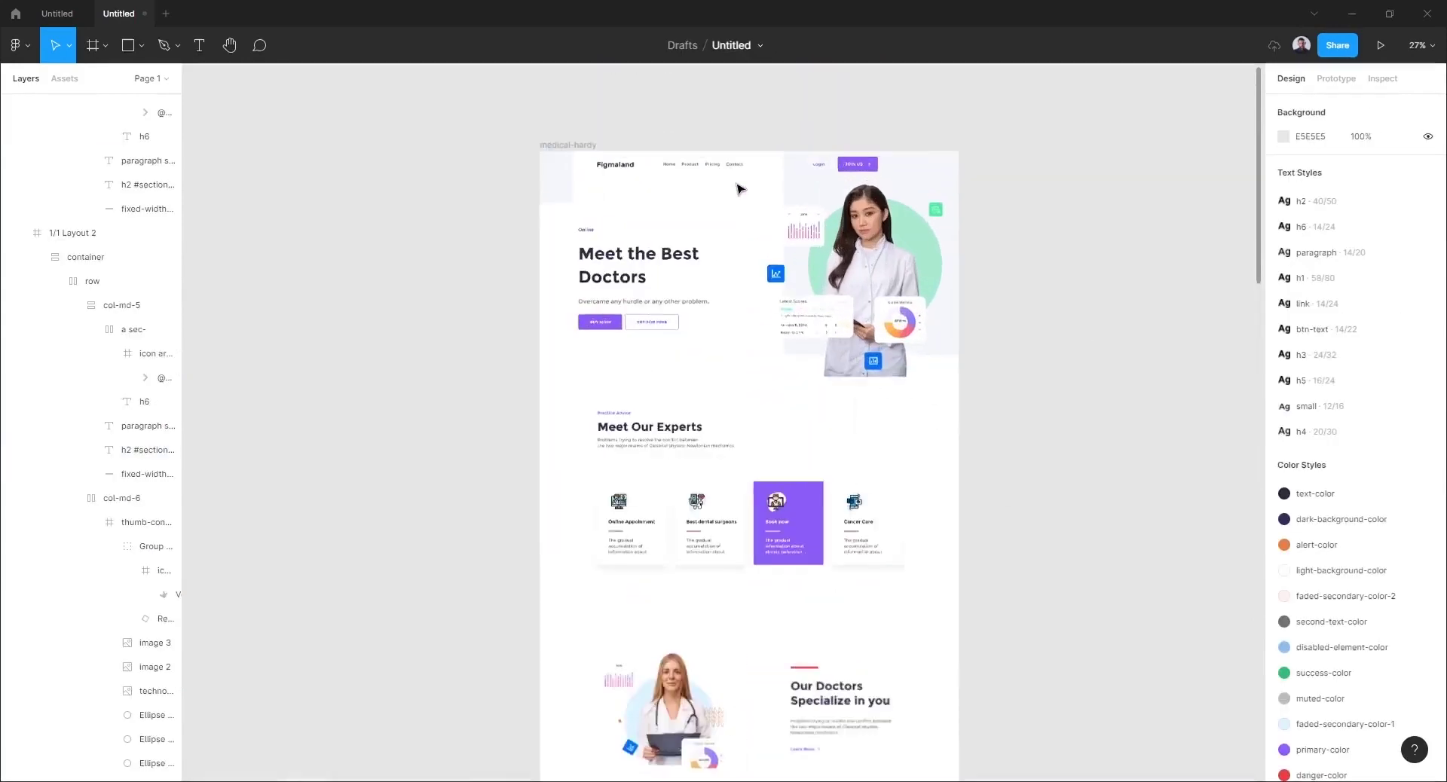
pyautogui.keyDown('ctrl'); pyautogui.scroll(5, 791, 226); pyautogui.keyUp('ctrl')
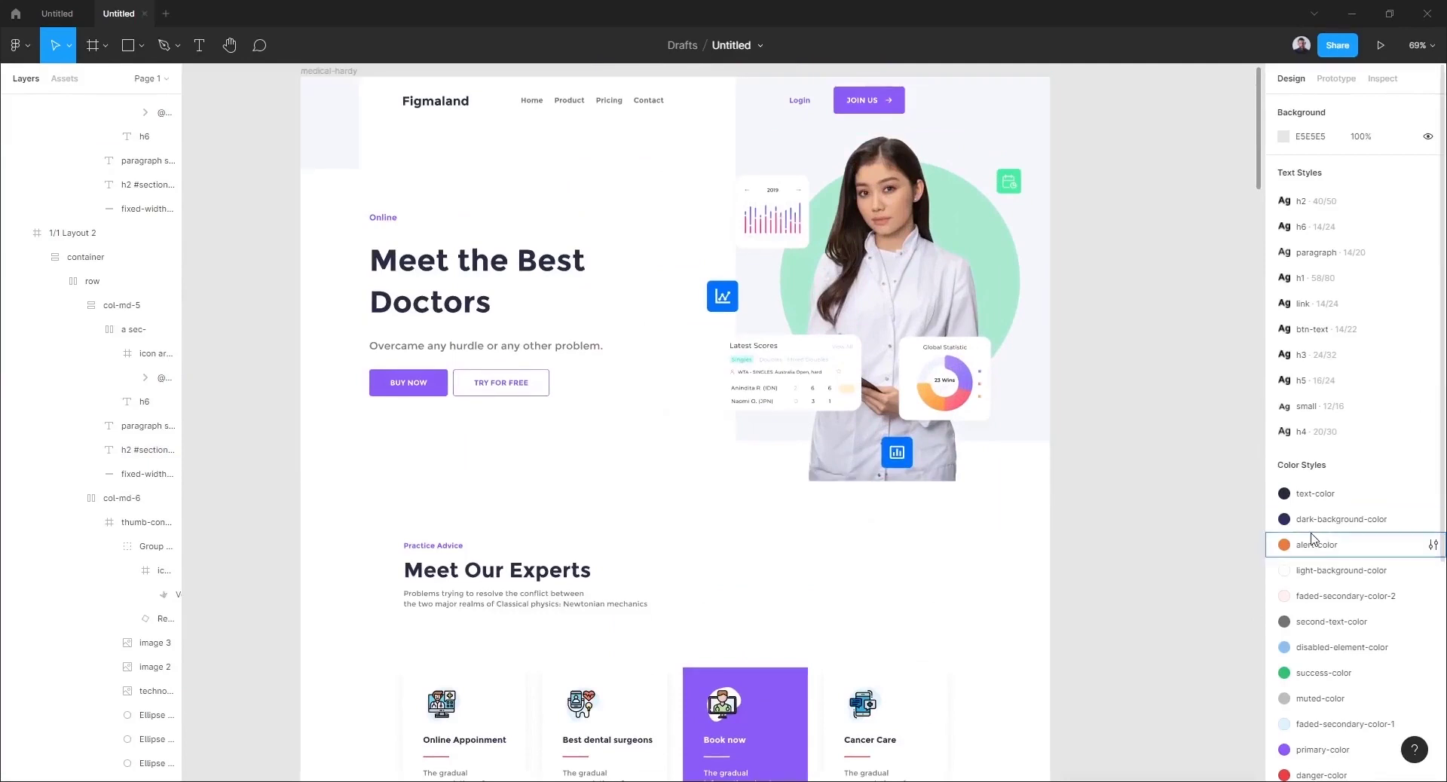
pyautogui.scroll(-5, 1349, 543)
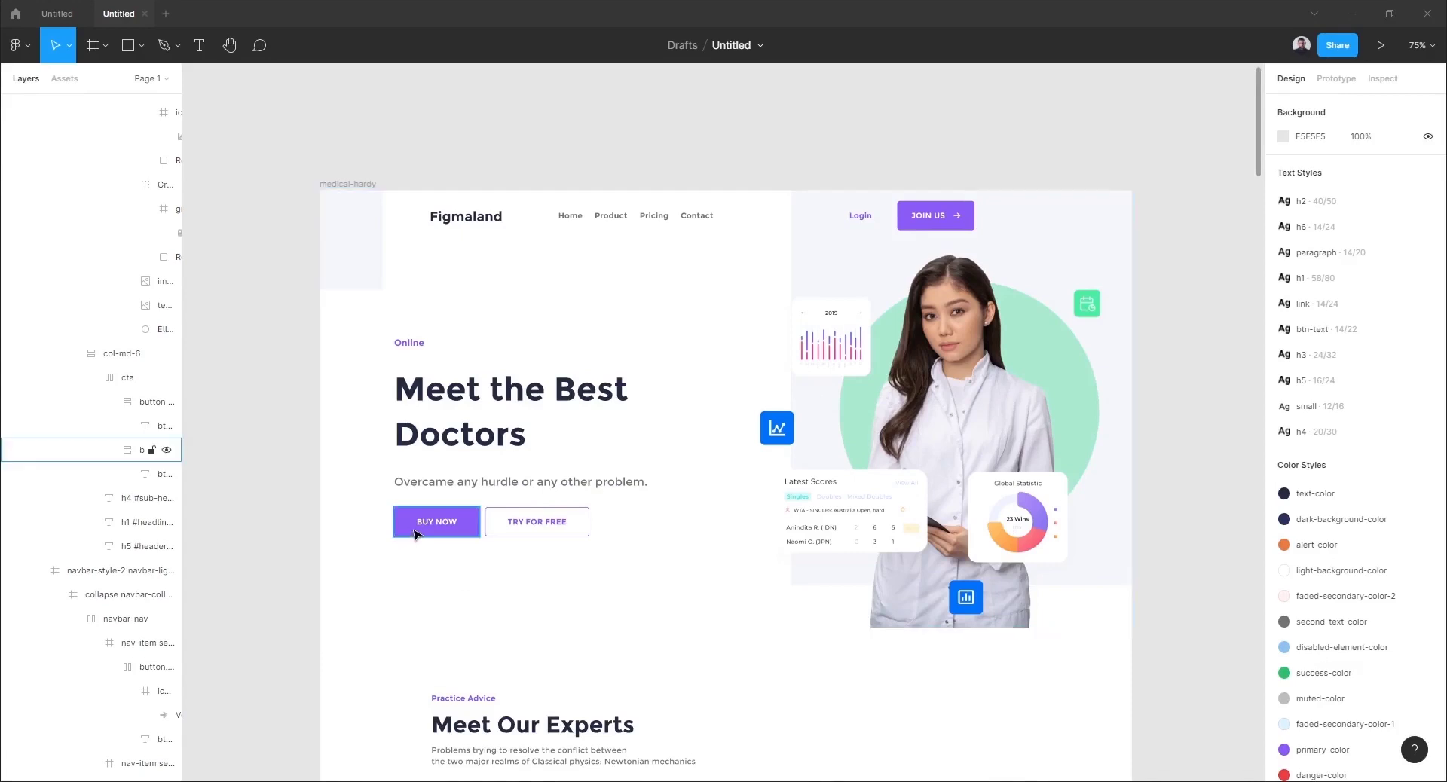
# Edit the primary-color style used by BUY NOW, shifting its hue to light blue 5CACF6.
pyautogui.click(415, 534)
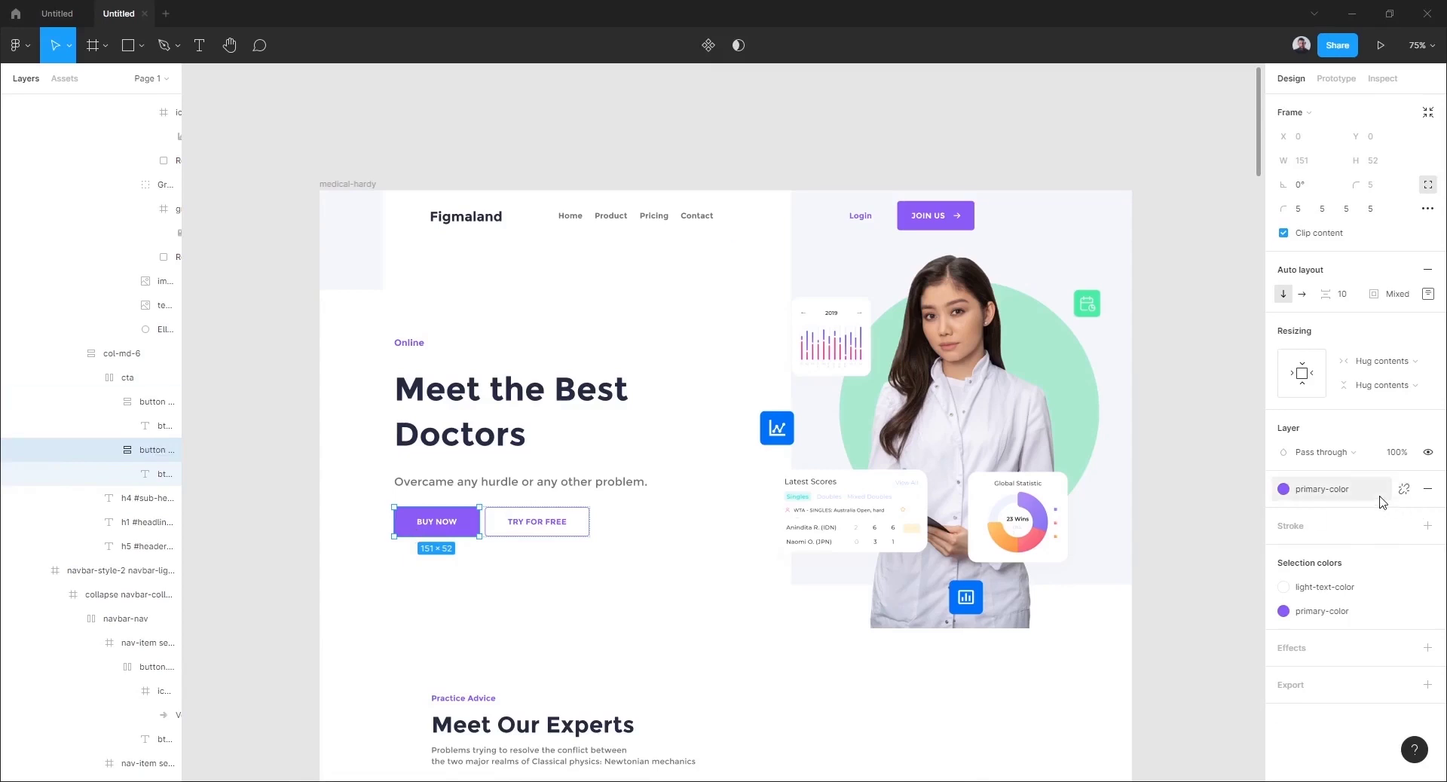
pyautogui.moveTo(1340, 488)
pyautogui.click(1333, 503)
pyautogui.moveTo(1357, 666)
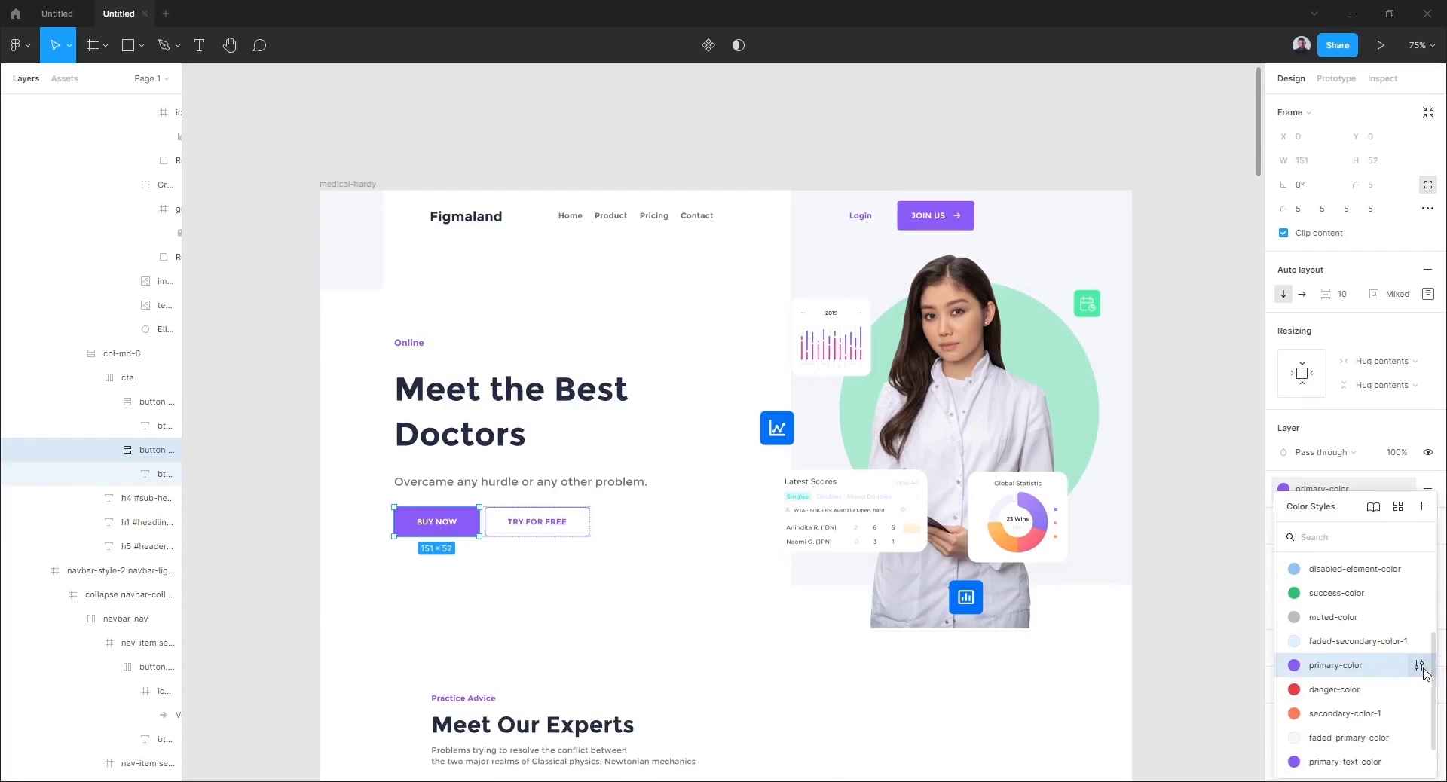
pyautogui.click(1420, 666)
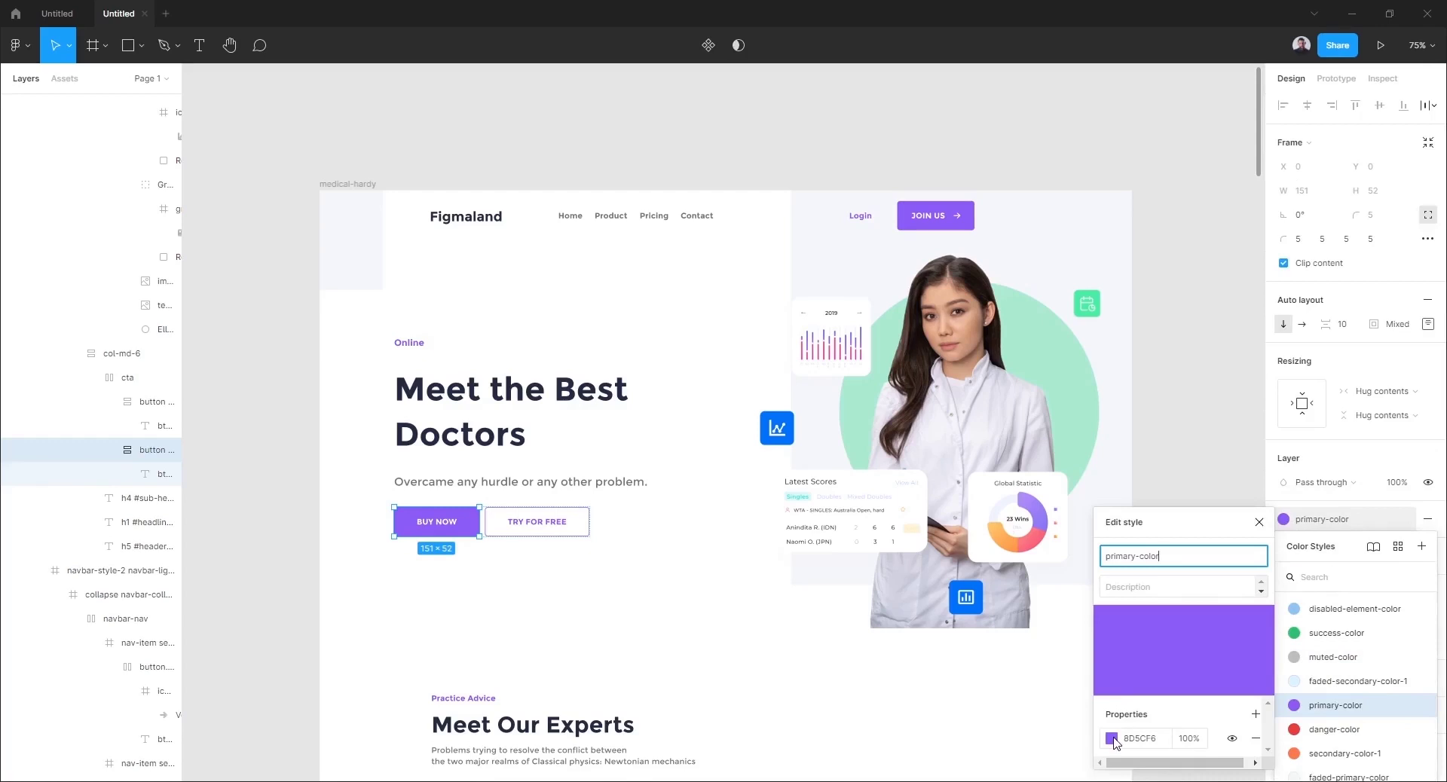
pyautogui.click(1113, 739)
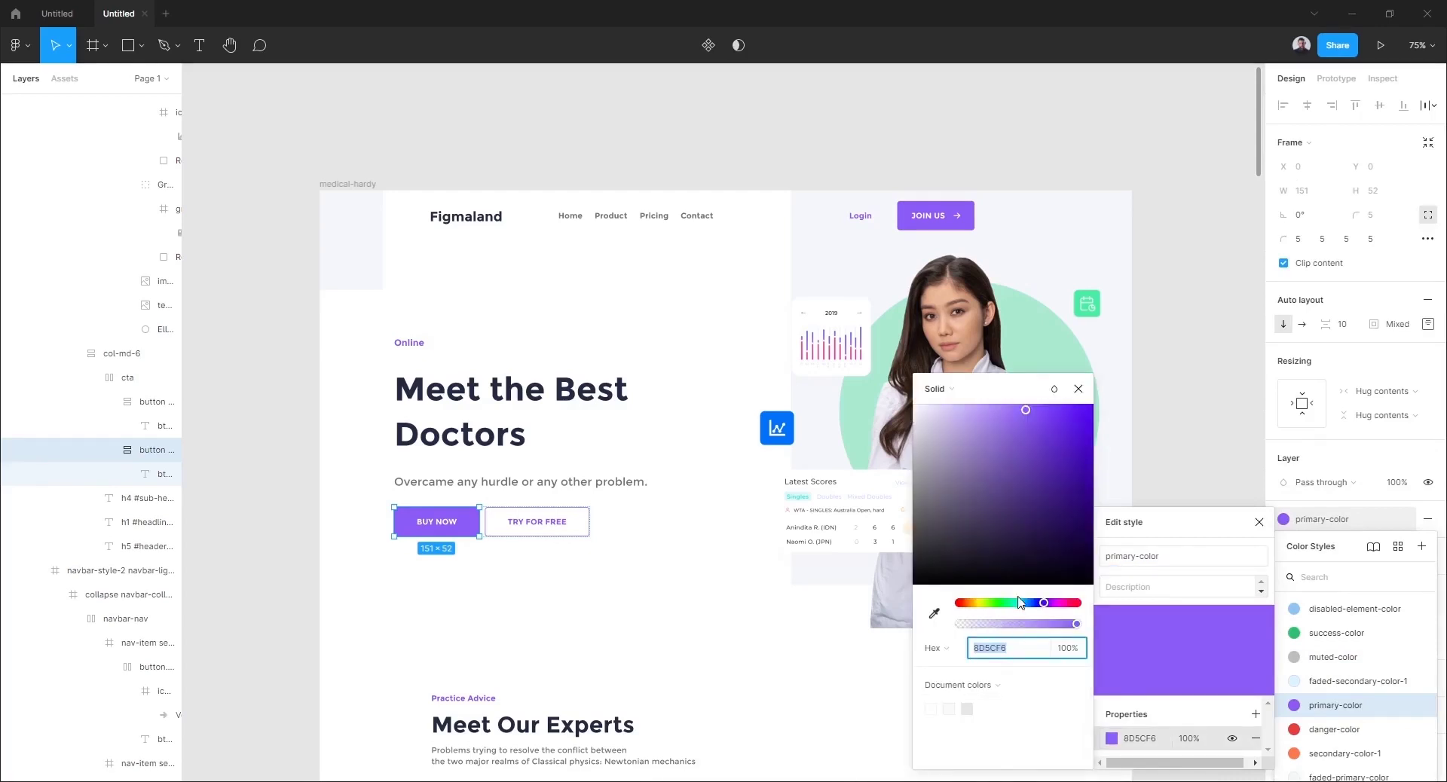
pyautogui.moveTo(1044, 603); pyautogui.dragTo(1033, 603)
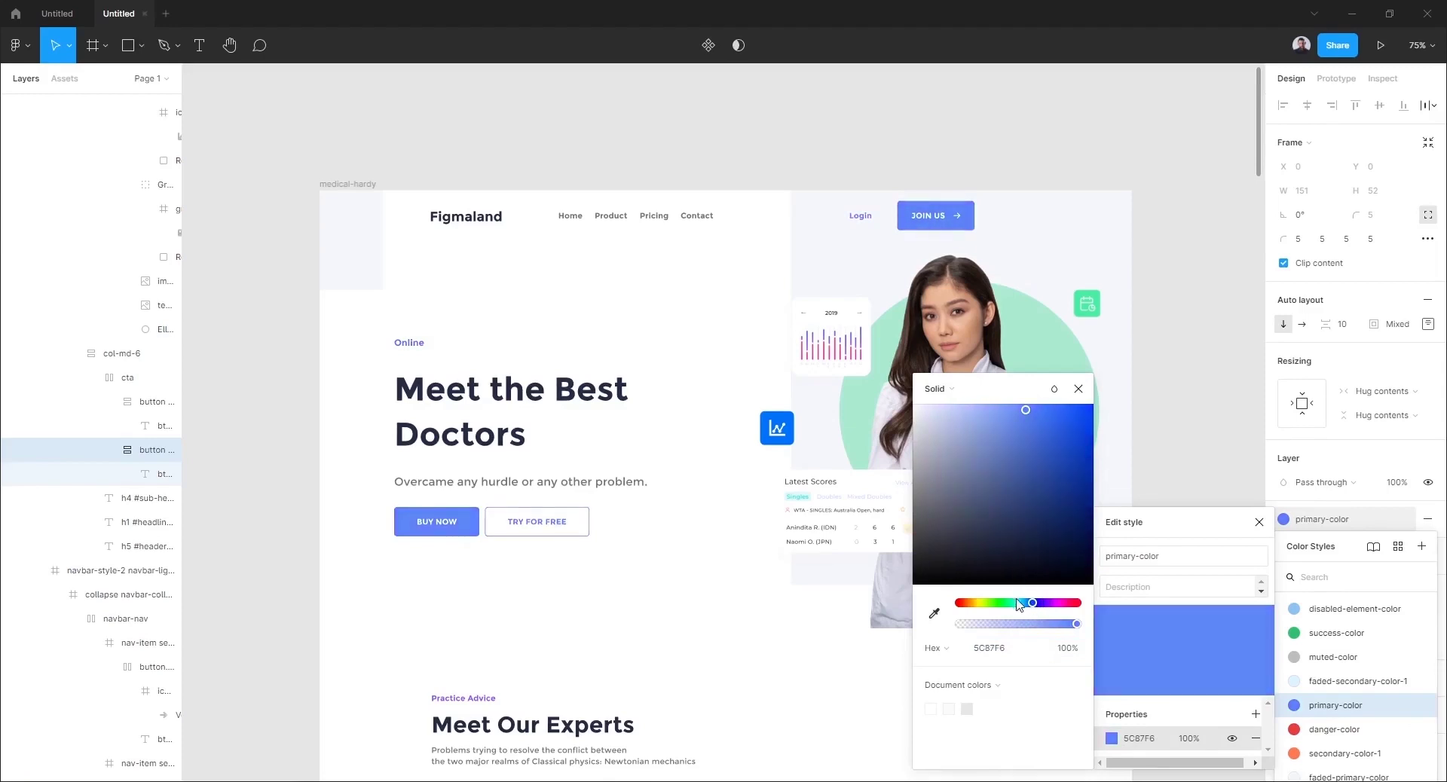
pyautogui.moveTo(1032, 603); pyautogui.dragTo(1028, 603)
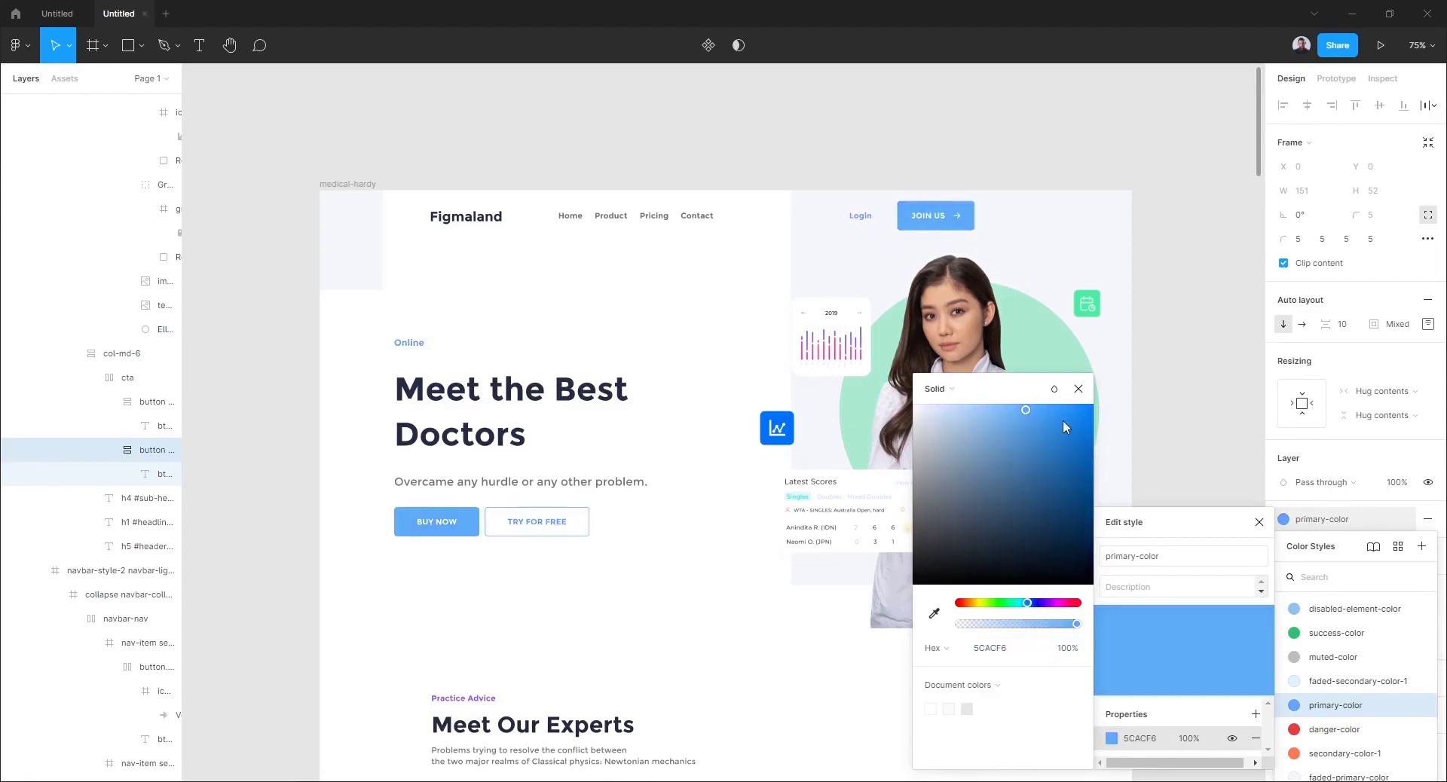
pyautogui.click(1089, 407)
pyautogui.click(1259, 522)
pyautogui.click(1189, 455)
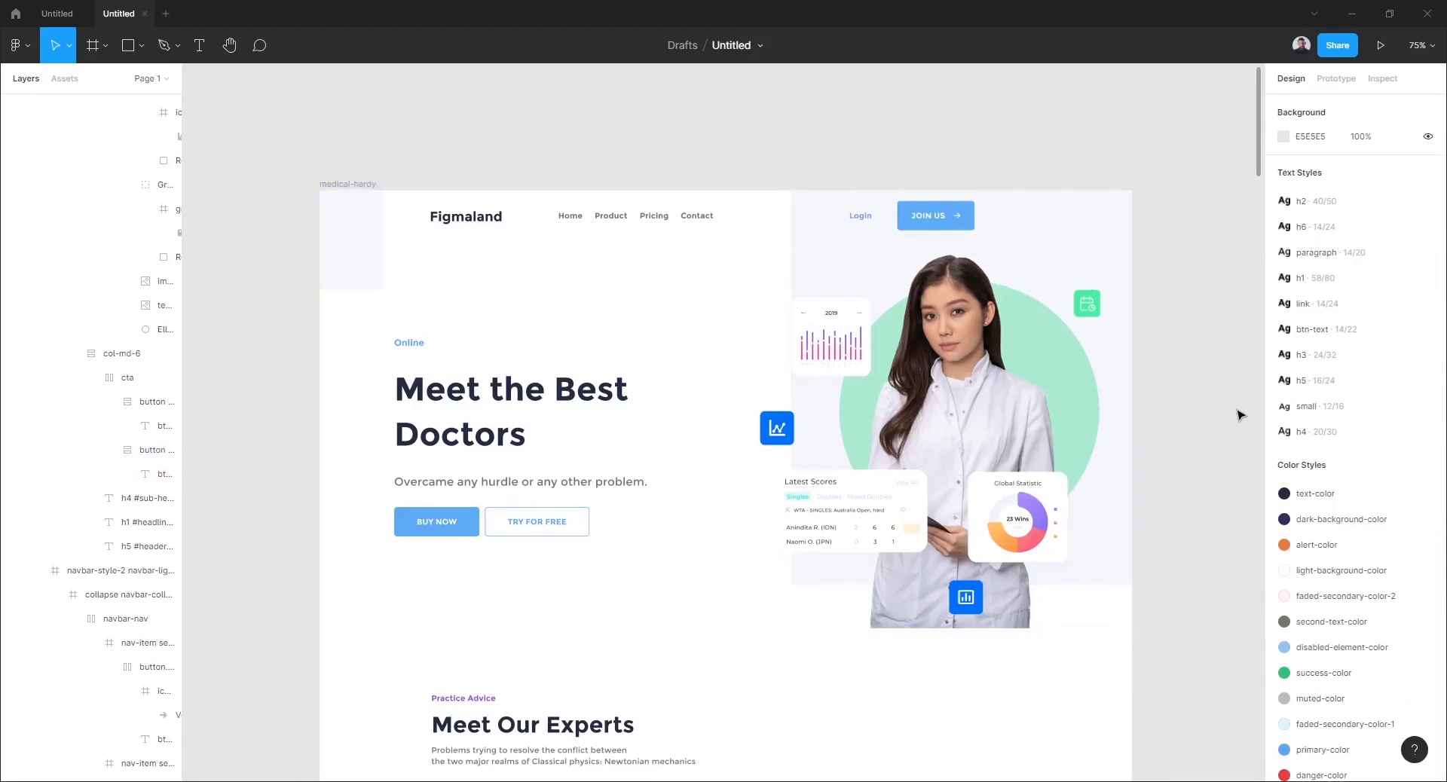
# Review the landing page, then select the medical-hardy frame and open its context menu.
pyautogui.scroll(-3, 1173, 410)
pyautogui.scroll(-4, 1173, 411)
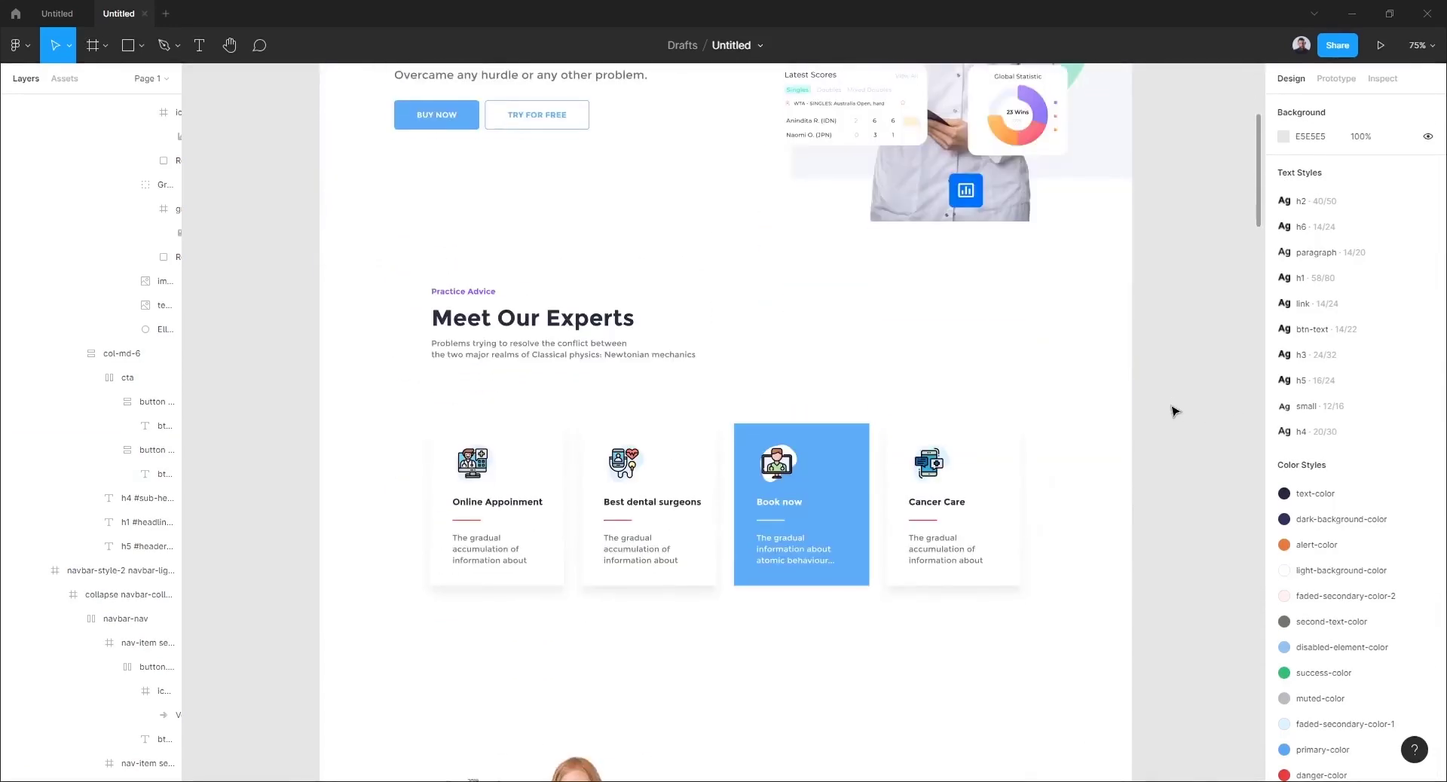
pyautogui.scroll(-1, 864, 465)
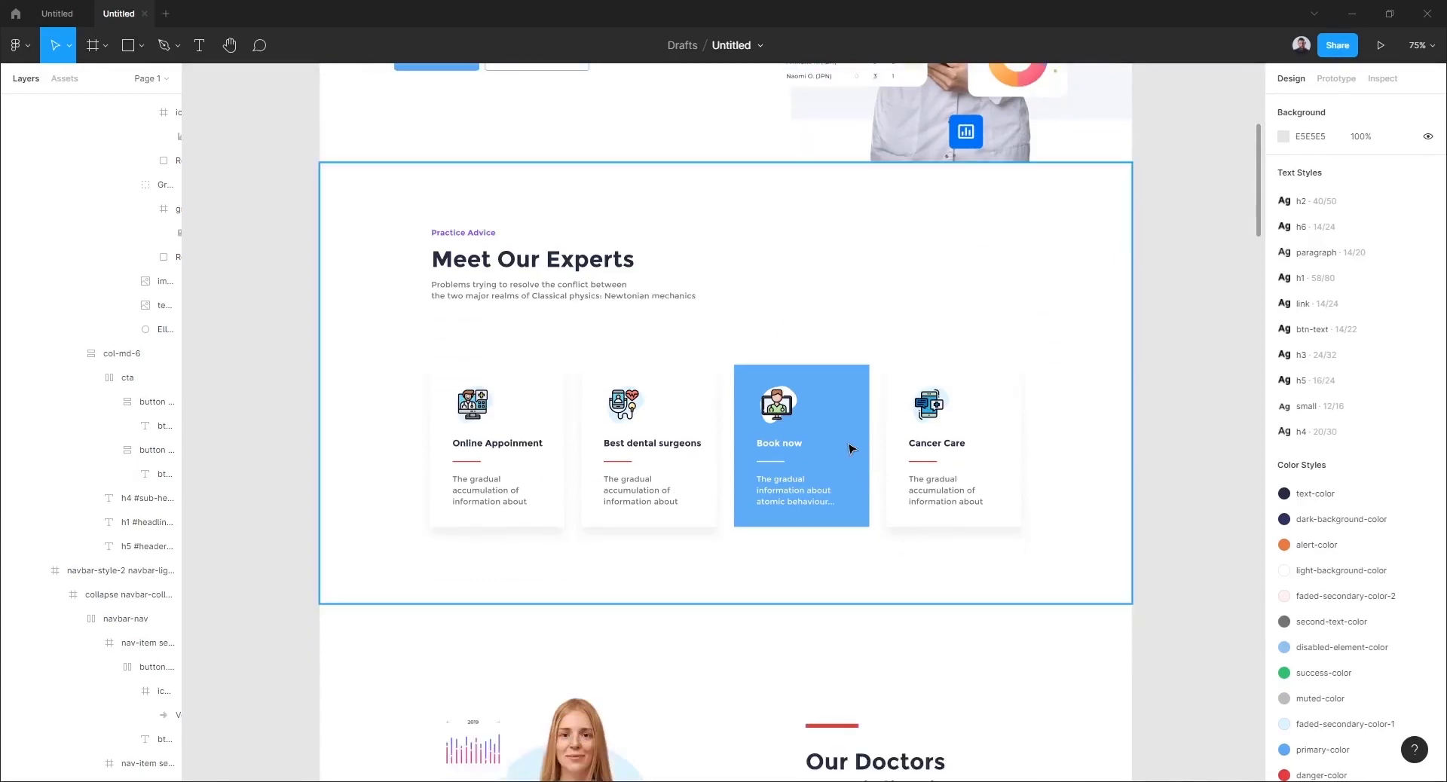
pyautogui.scroll(-3, 849, 449)
pyautogui.scroll(-4, 850, 450)
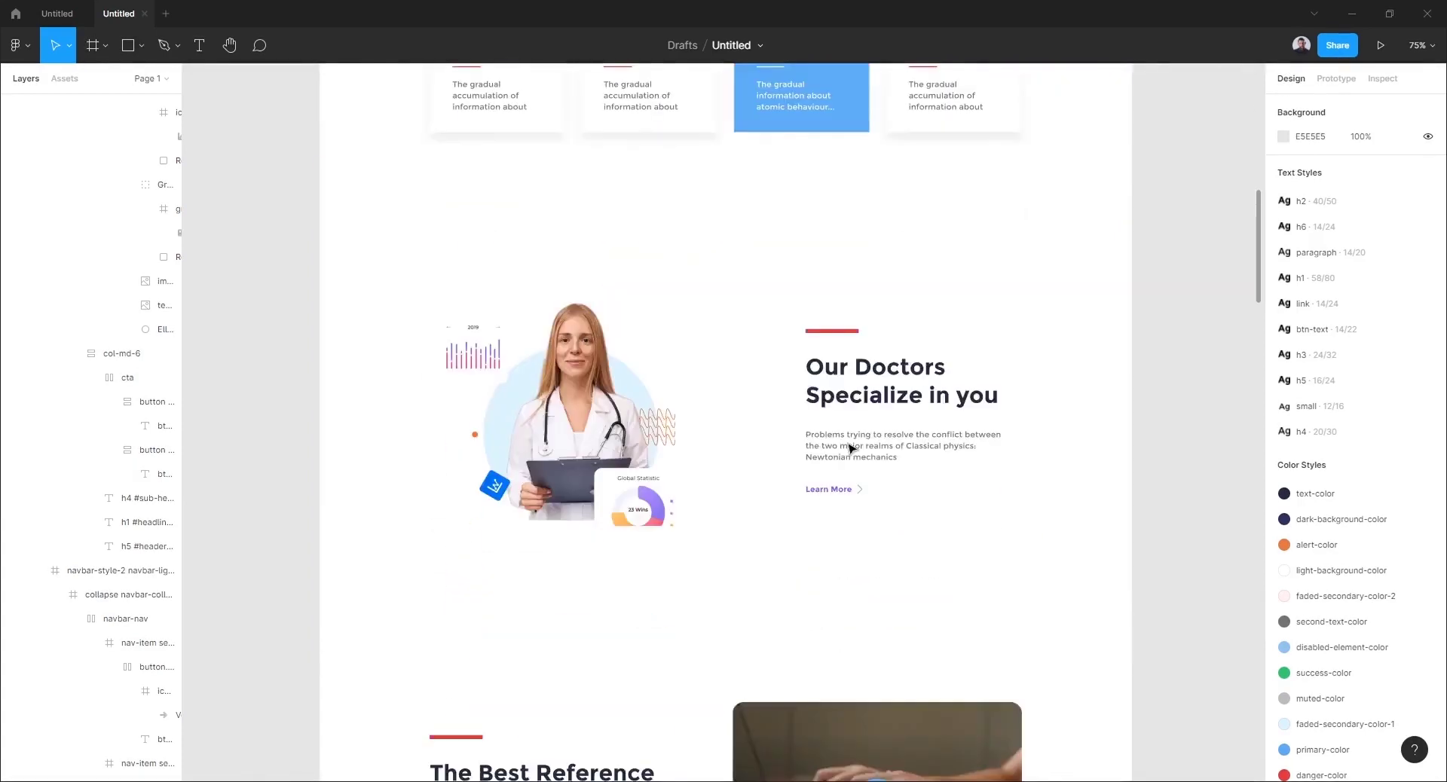
pyautogui.scroll(-1, 849, 449)
pyautogui.scroll(-6, 749, 474)
pyautogui.scroll(-4, 668, 491)
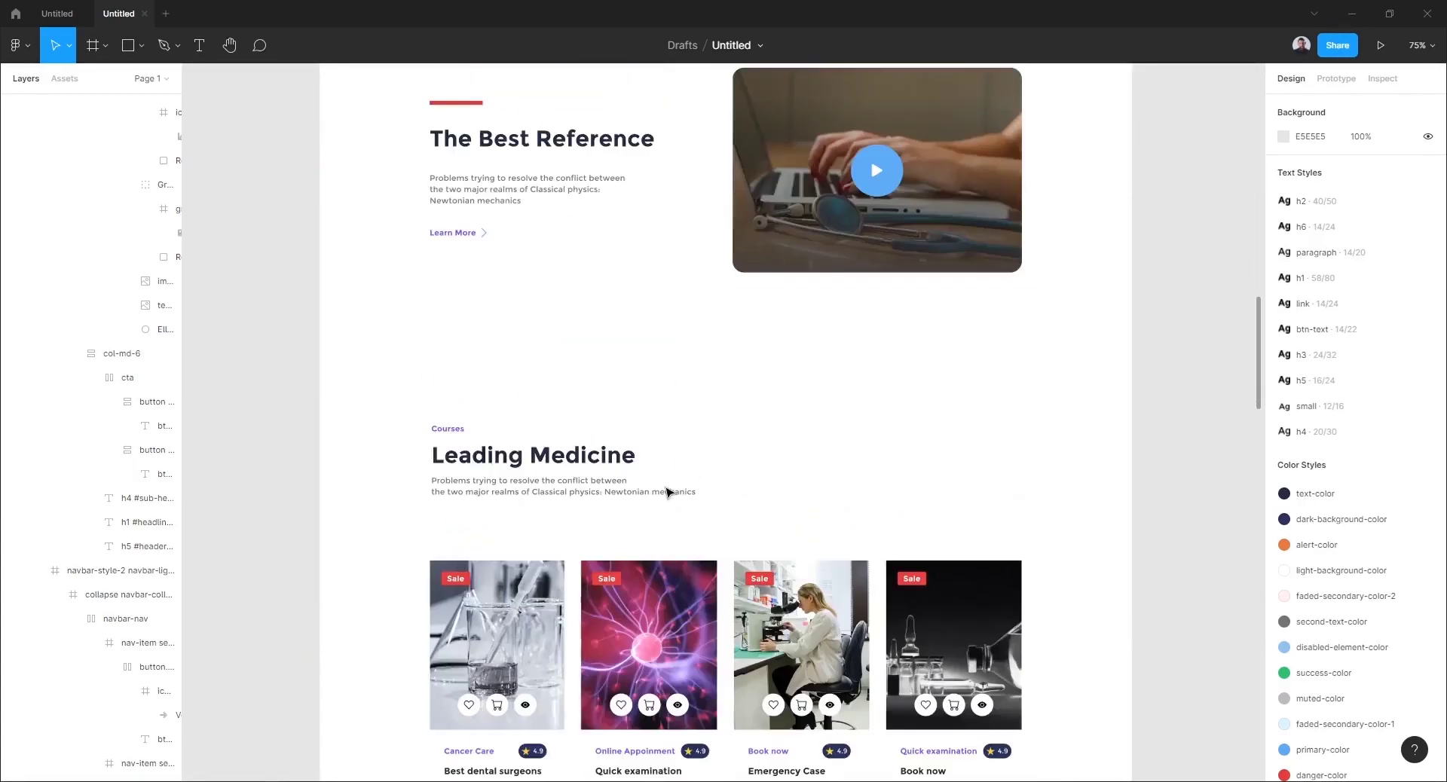
pyautogui.scroll(-5, 672, 490)
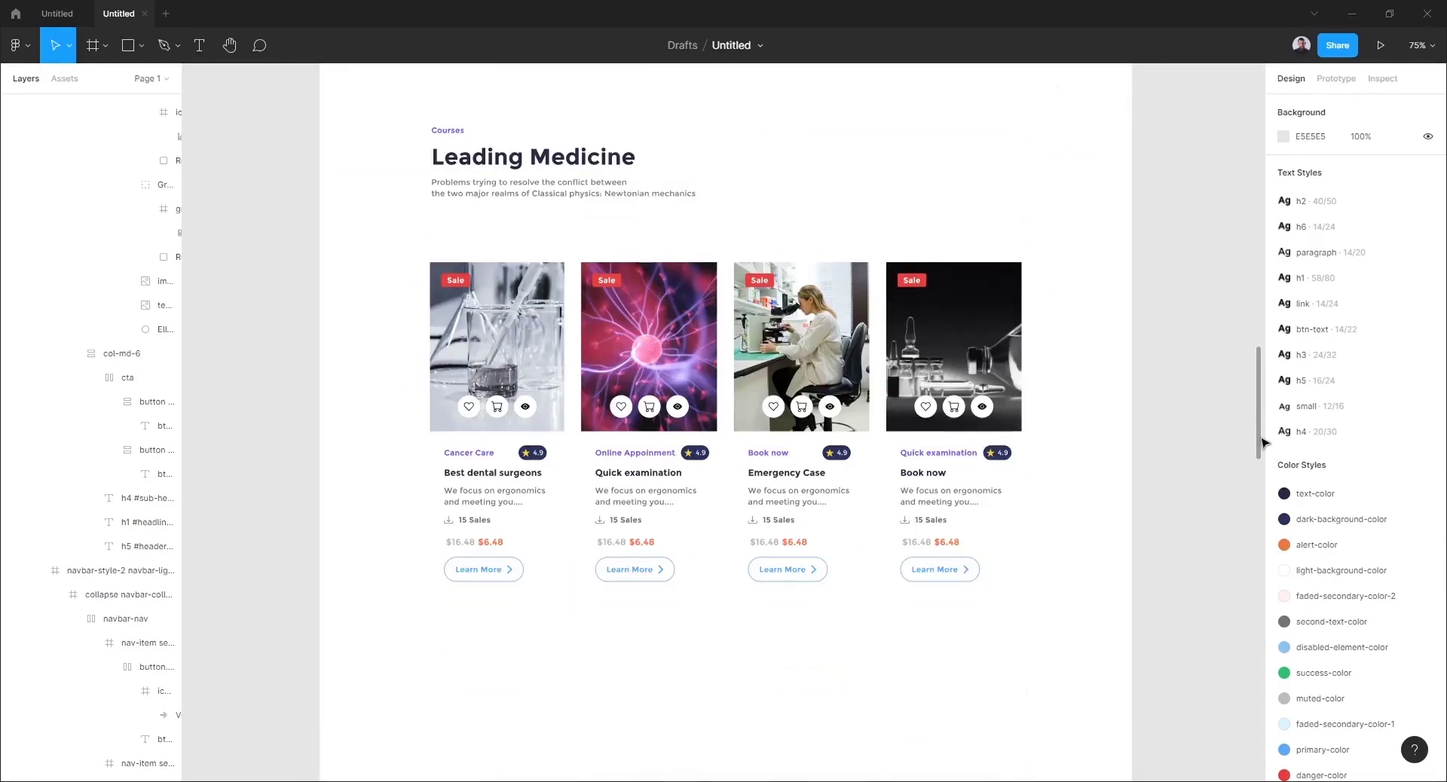
pyautogui.moveTo(1258, 441)
pyautogui.mouseDown()
pyautogui.moveTo(1279, 172)
pyautogui.moveTo(1294, 143)
pyautogui.mouseUp()
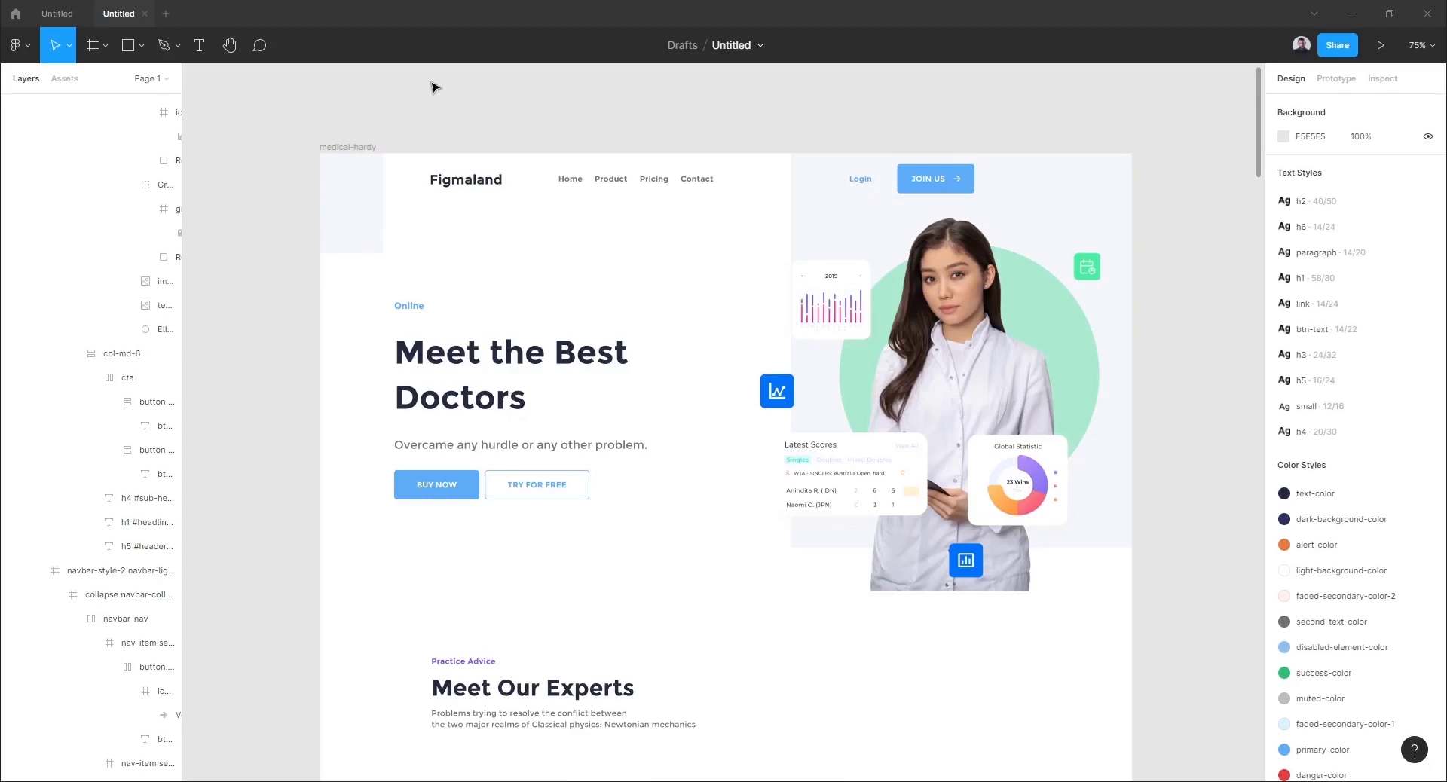
pyautogui.click(348, 146)
pyautogui.rightClick(308, 118)
pyautogui.moveTo(373, 214)
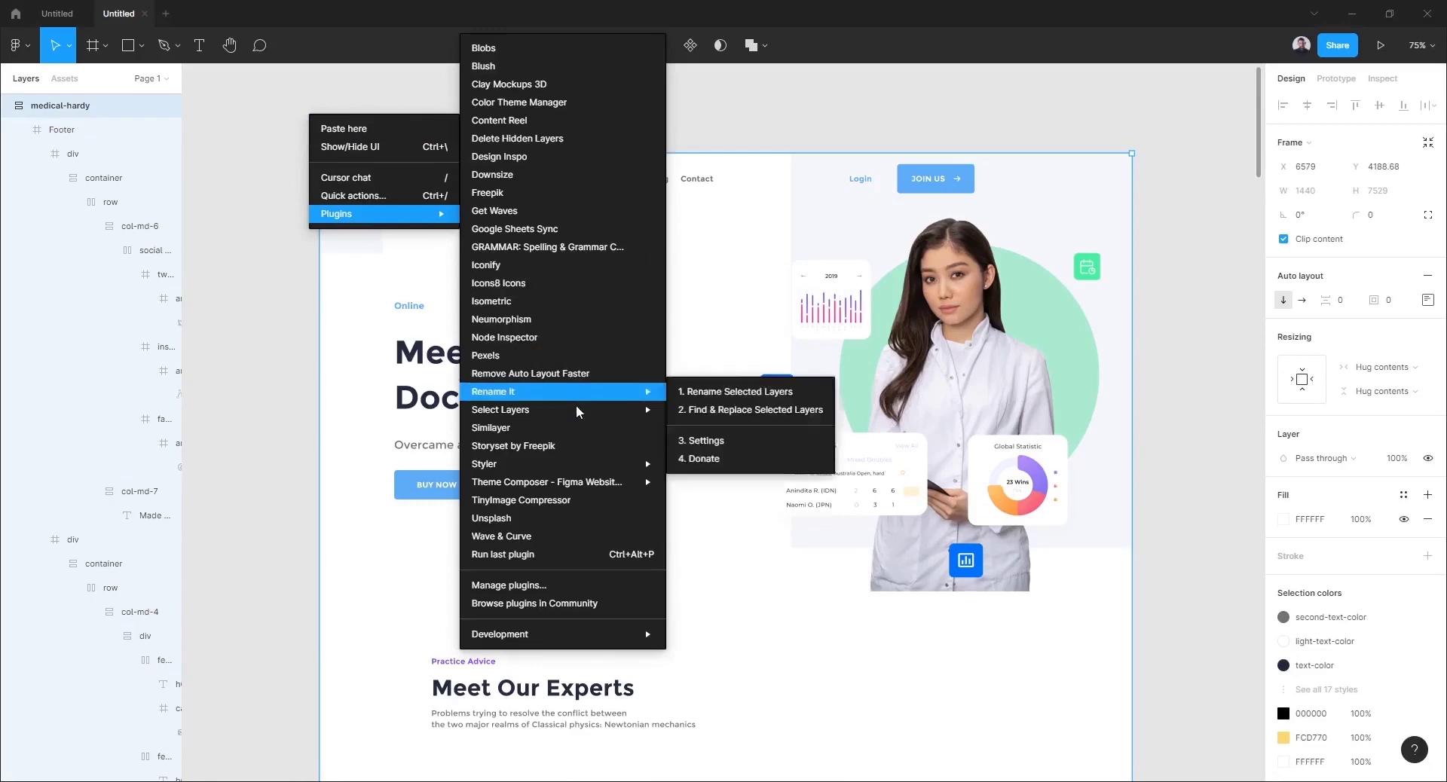
pyautogui.moveTo(548, 481)
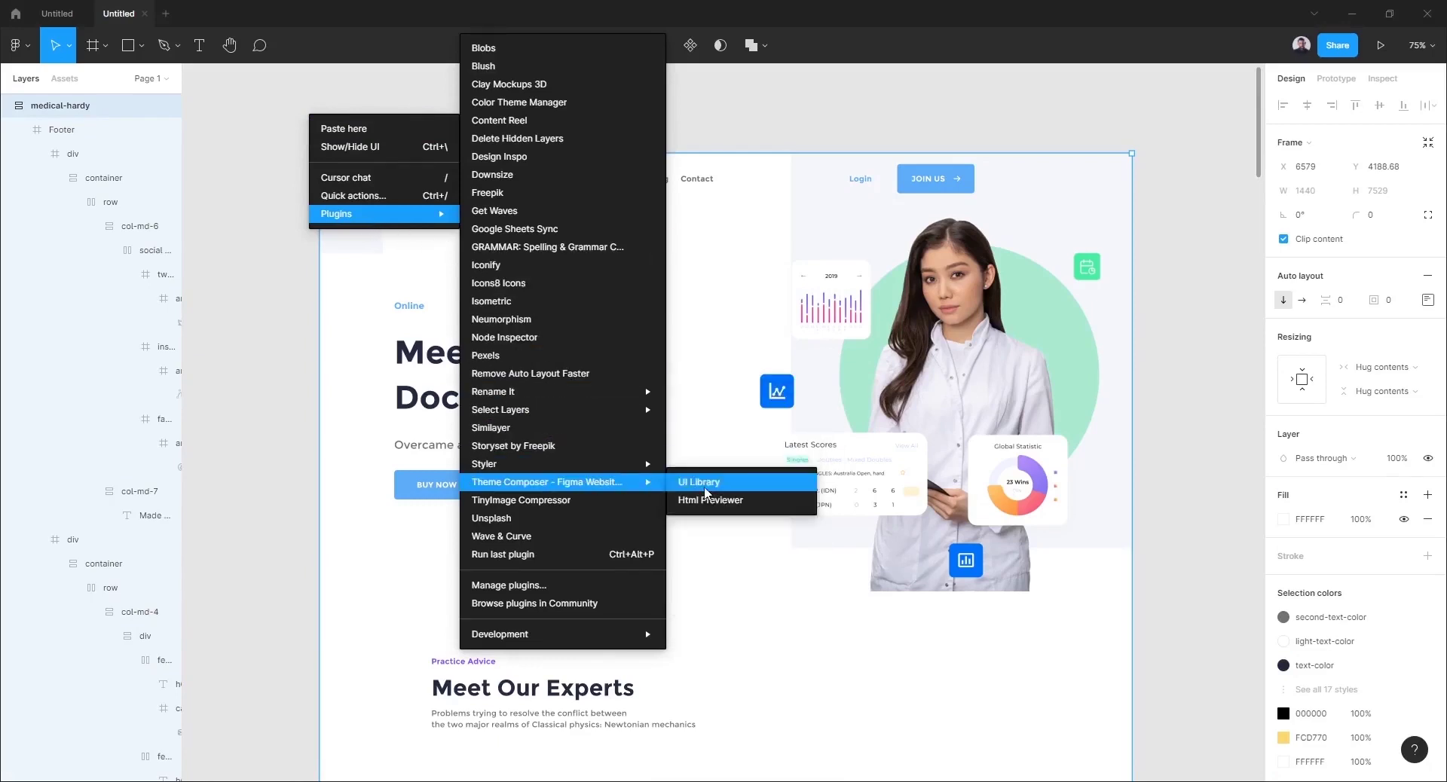
# Run Theme Composer's Html Previewer and move its window beside the medical-hardy page.
pyautogui.click(694, 505)
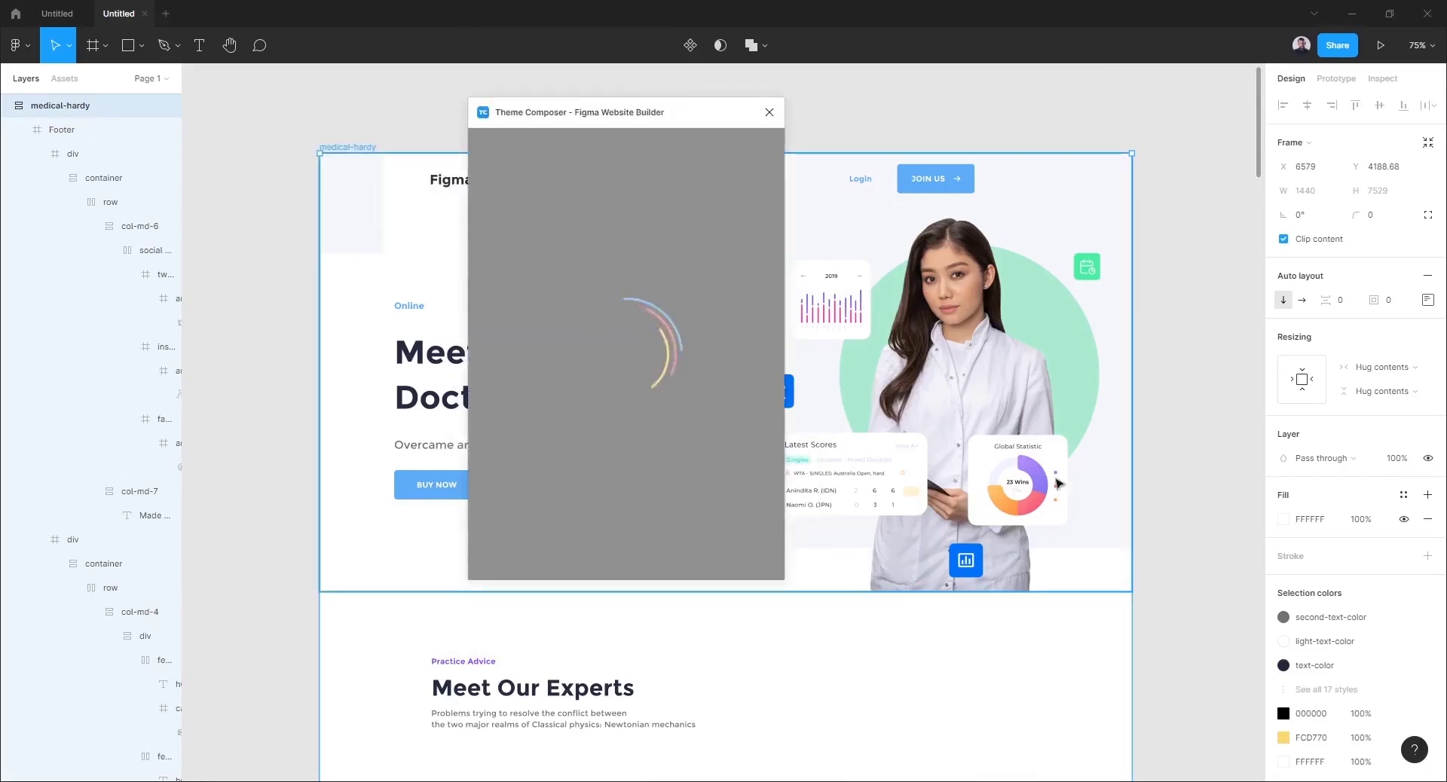
pyautogui.moveTo(643, 113); pyautogui.dragTo(1215, 138)
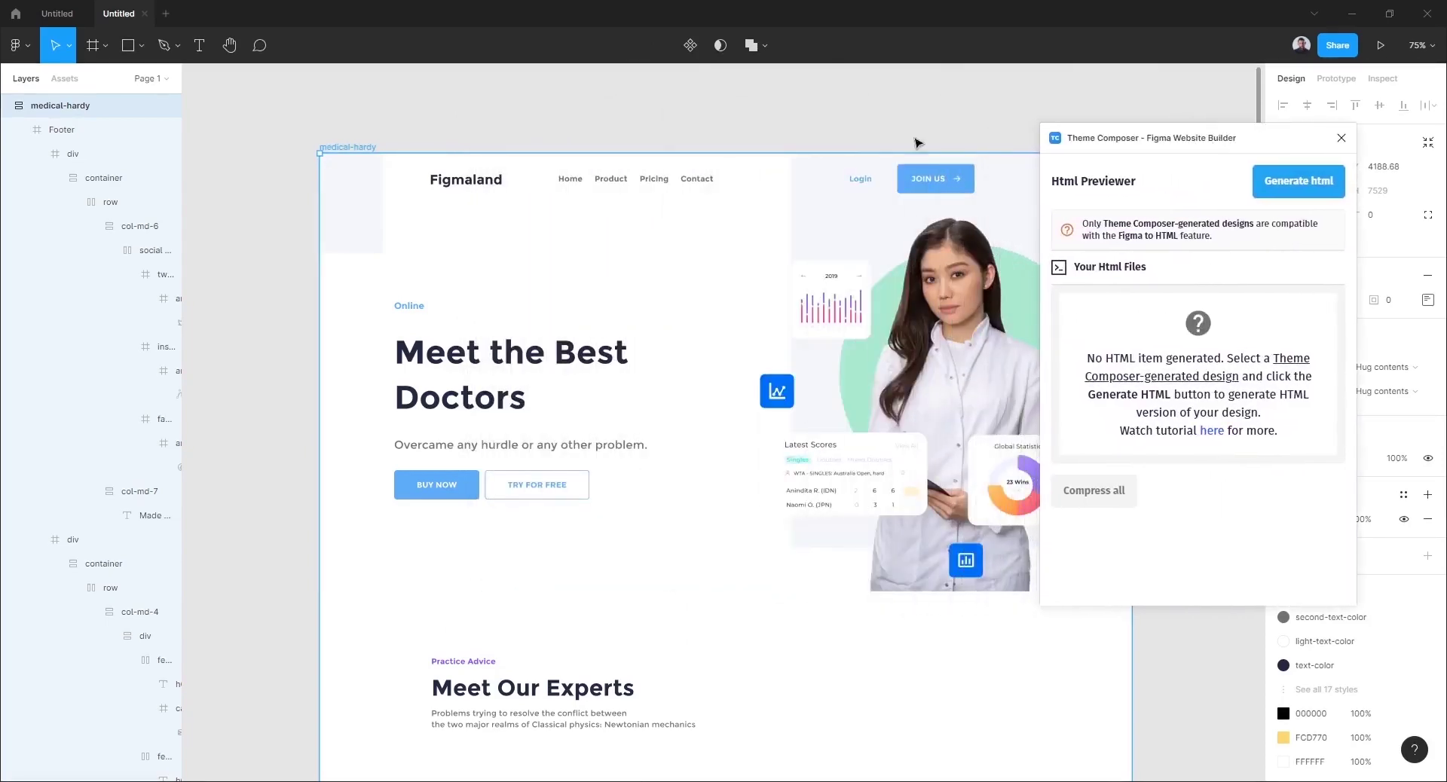
pyautogui.moveTo(807, 130); pyautogui.dragTo(701, 112)
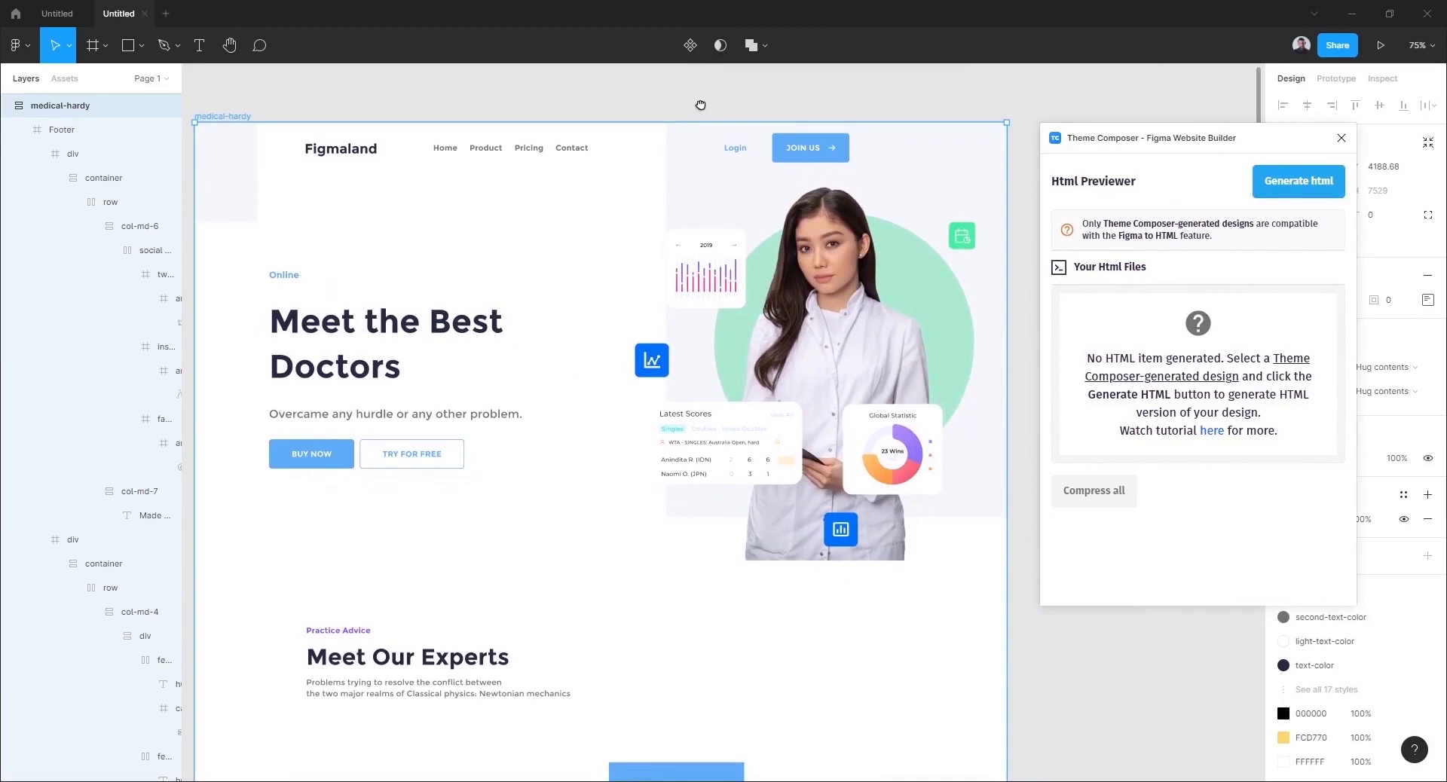
pyautogui.scroll(-2, 738, 226)
pyautogui.scroll(-3, 771, 336)
pyautogui.scroll(-8, 771, 335)
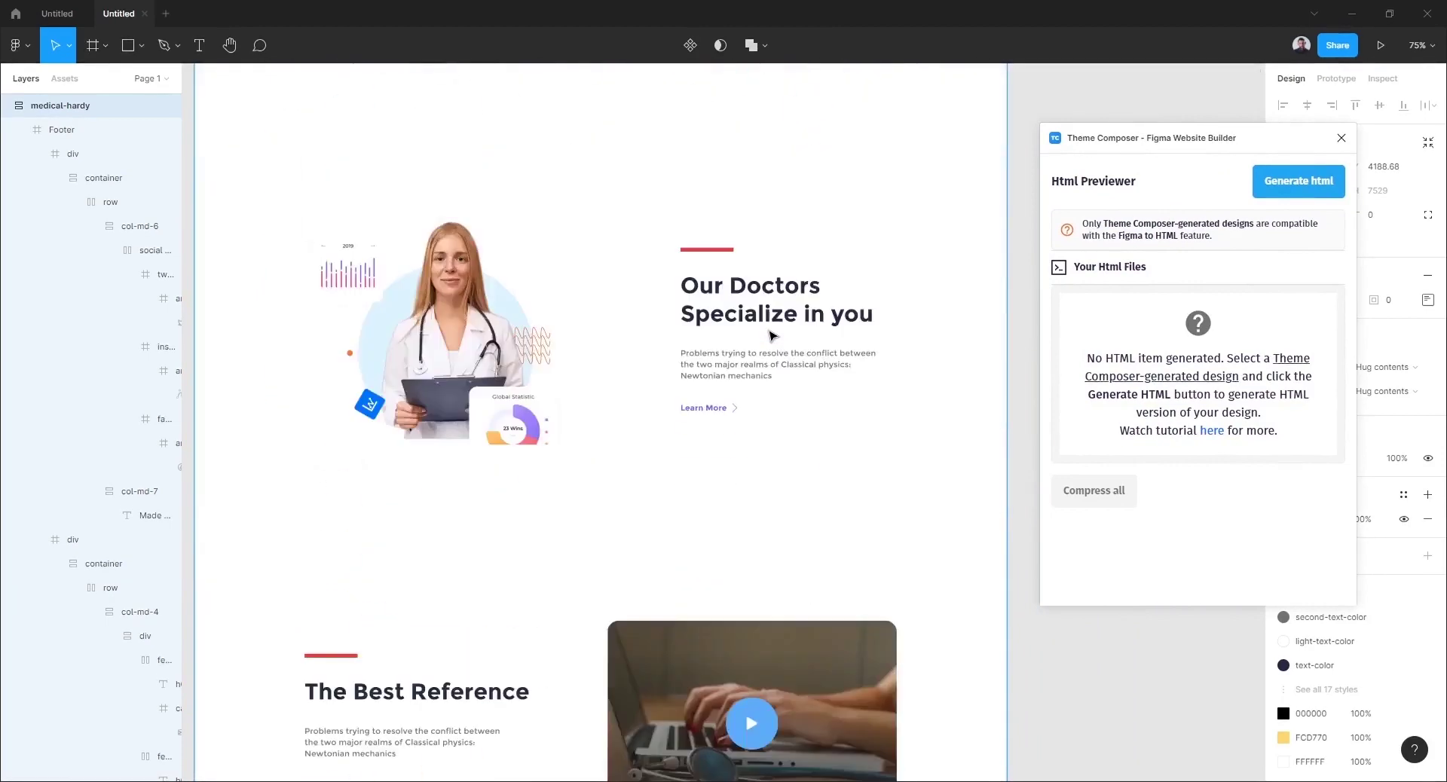
pyautogui.scroll(5, 770, 335)
pyautogui.scroll(1, 771, 335)
pyautogui.scroll(7, 771, 335)
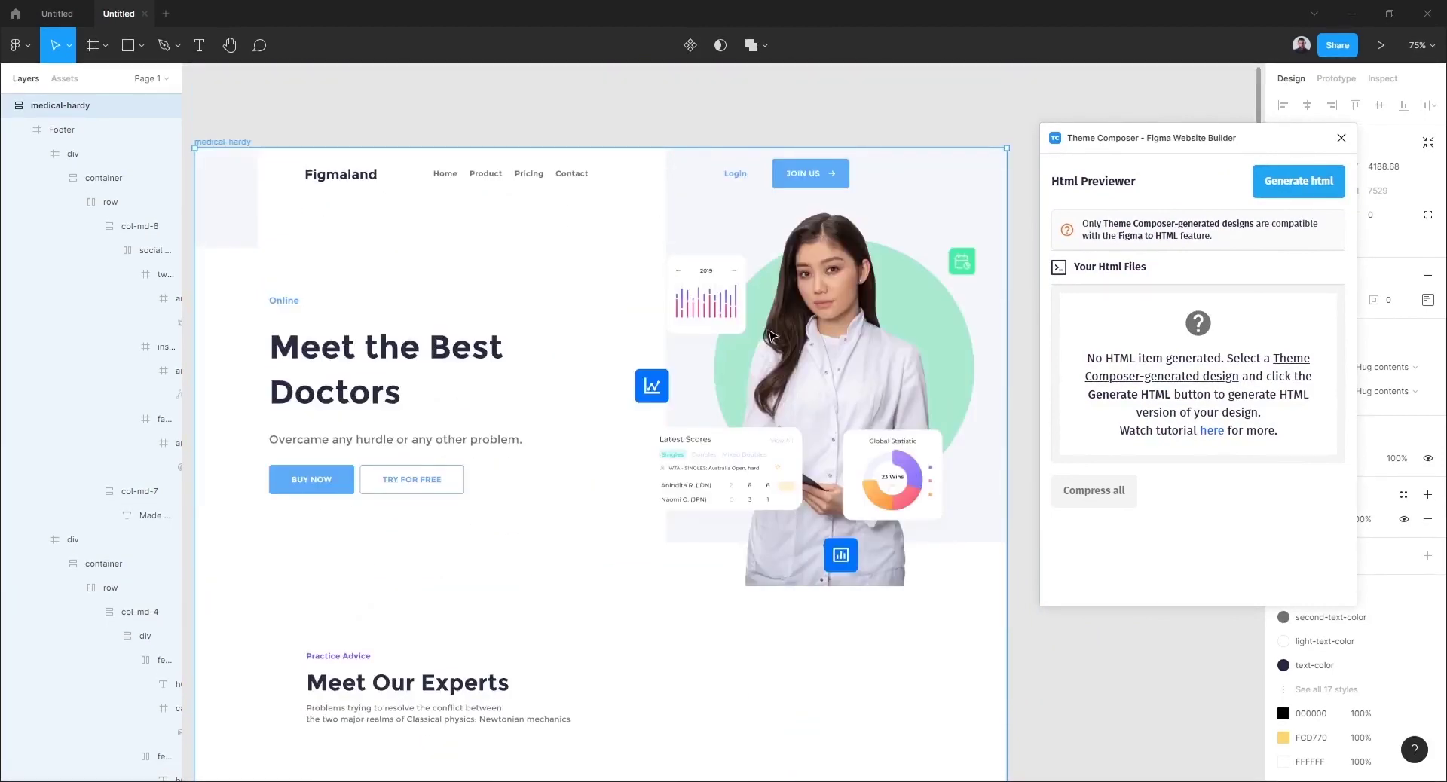
# Generate the medical-hardy HTML file and copy its preview URL.
pyautogui.click(1303, 198)
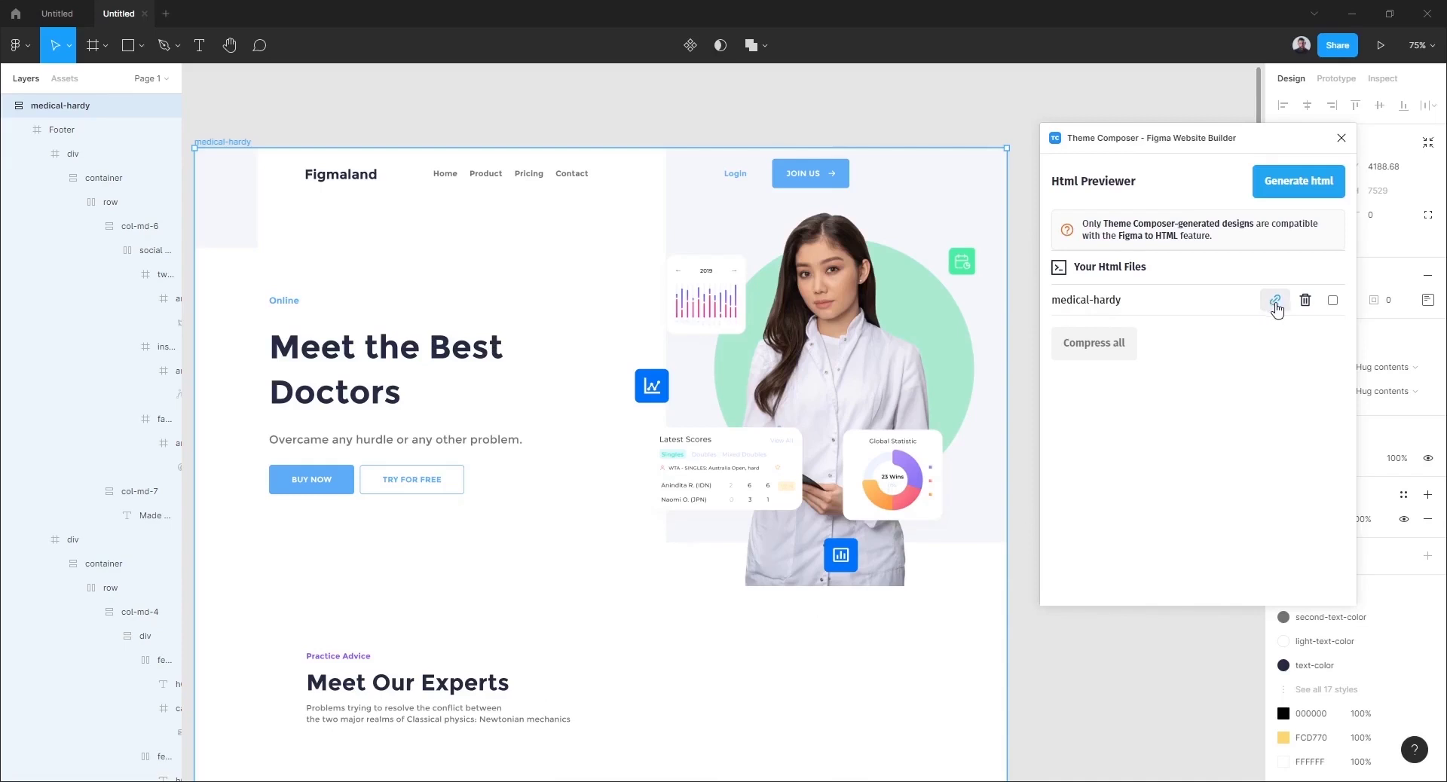
pyautogui.click(1275, 301)
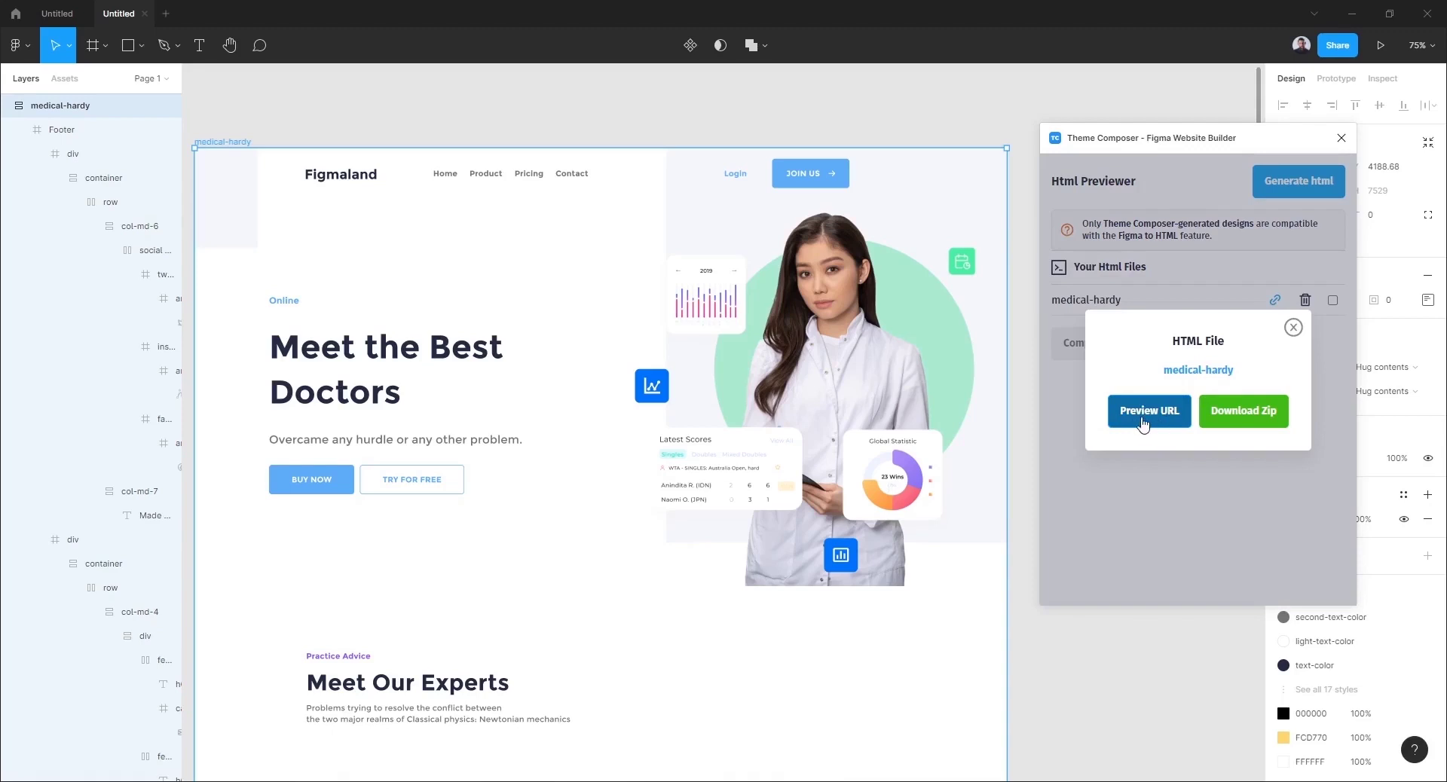
pyautogui.click(1144, 425)
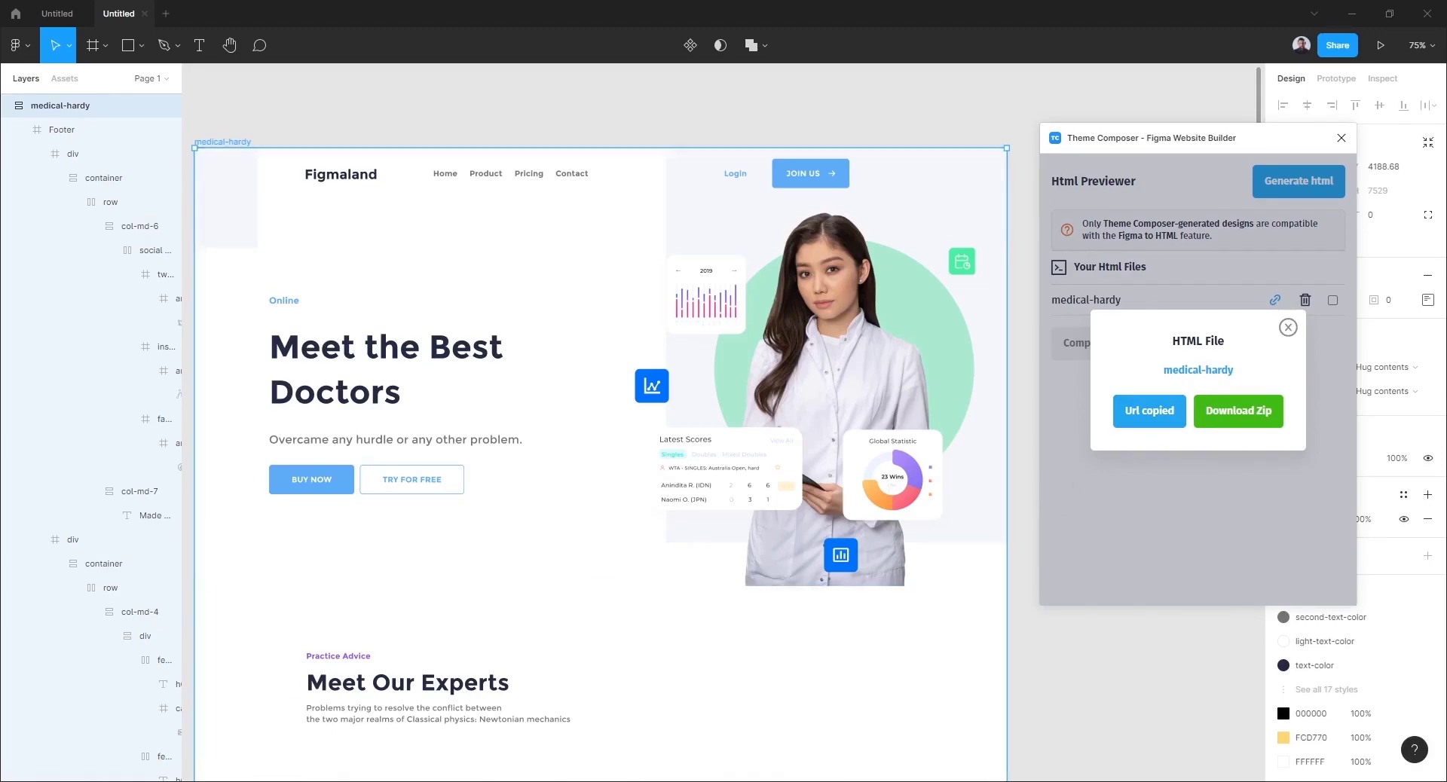
# Paste the copied preview URL into a new Firefox tab and load the site.
pyautogui.click(265, 755)
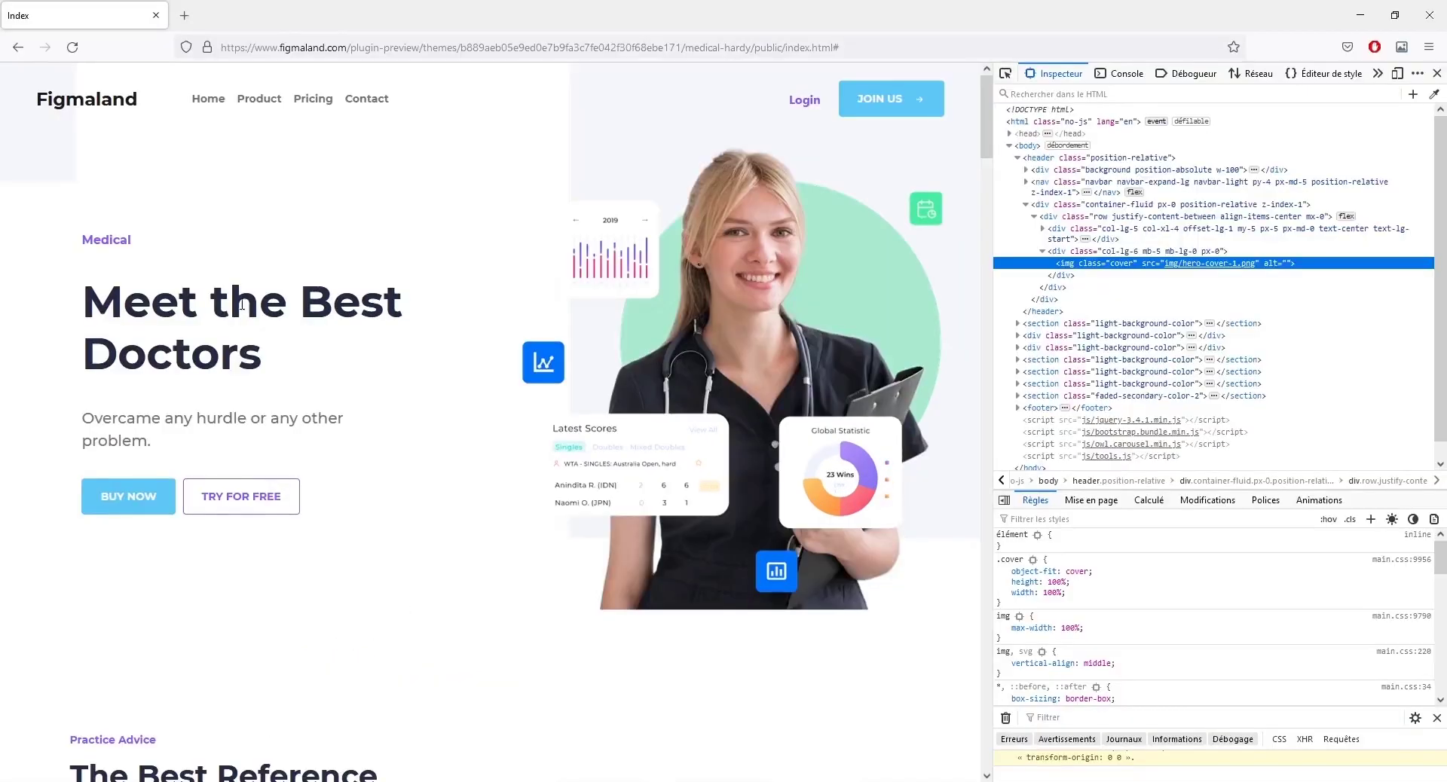
pyautogui.click(183, 17)
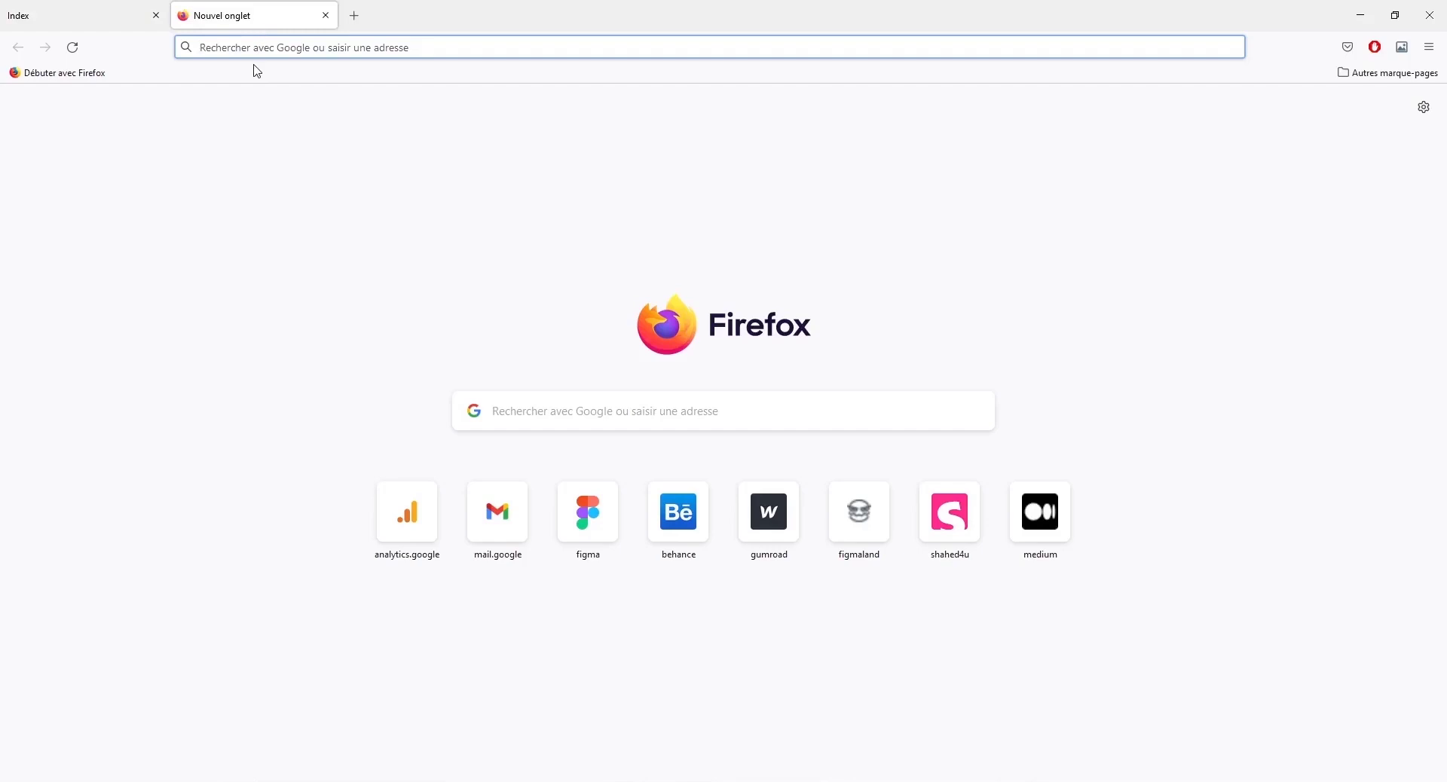
pyautogui.hotkey('ctrl', 'v')
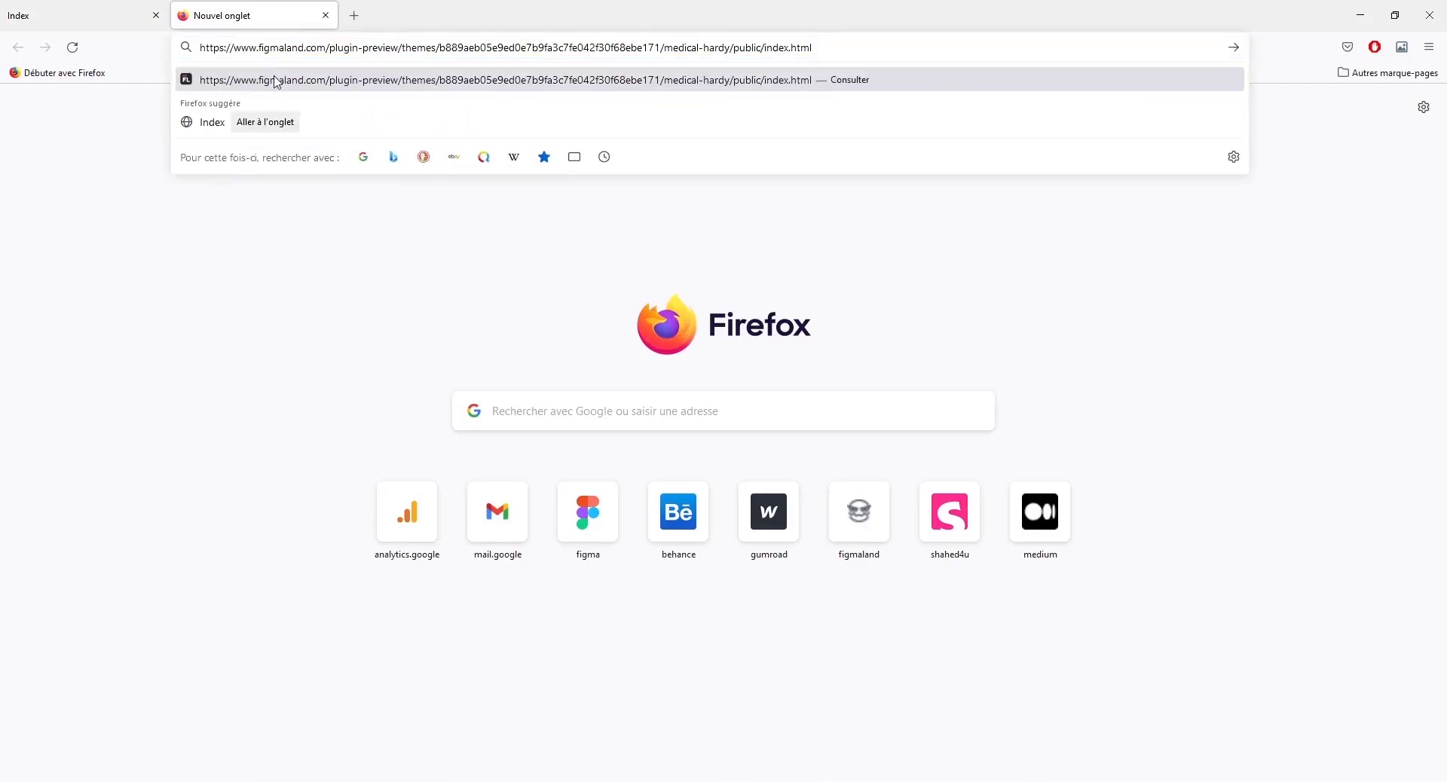
pyautogui.click(277, 82)
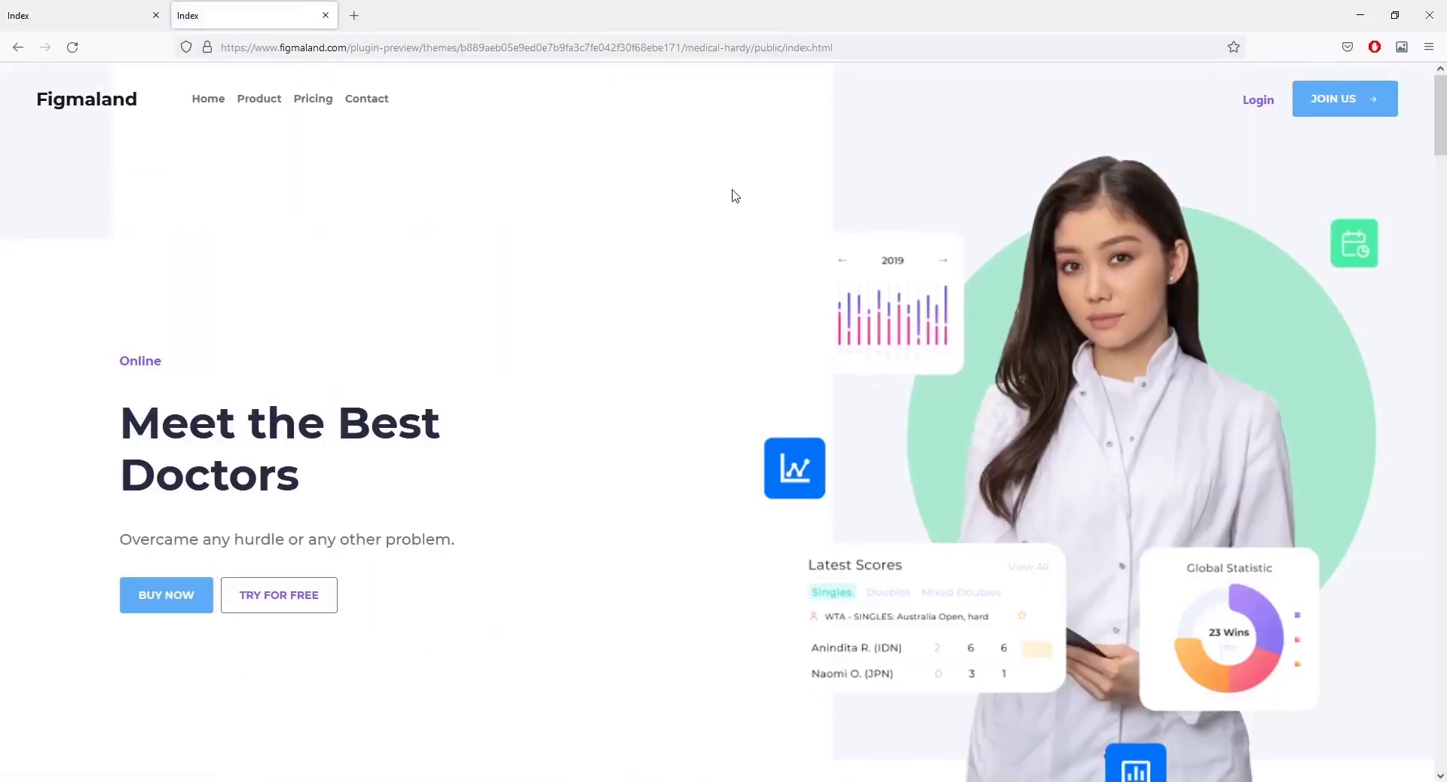
pyautogui.moveTo(1440, 121)
pyautogui.mouseDown()
pyautogui.moveTo(1443, 507)
pyautogui.moveTo(1424, 723)
pyautogui.moveTo(1408, 194)
pyautogui.moveTo(1318, 80)
pyautogui.mouseUp()
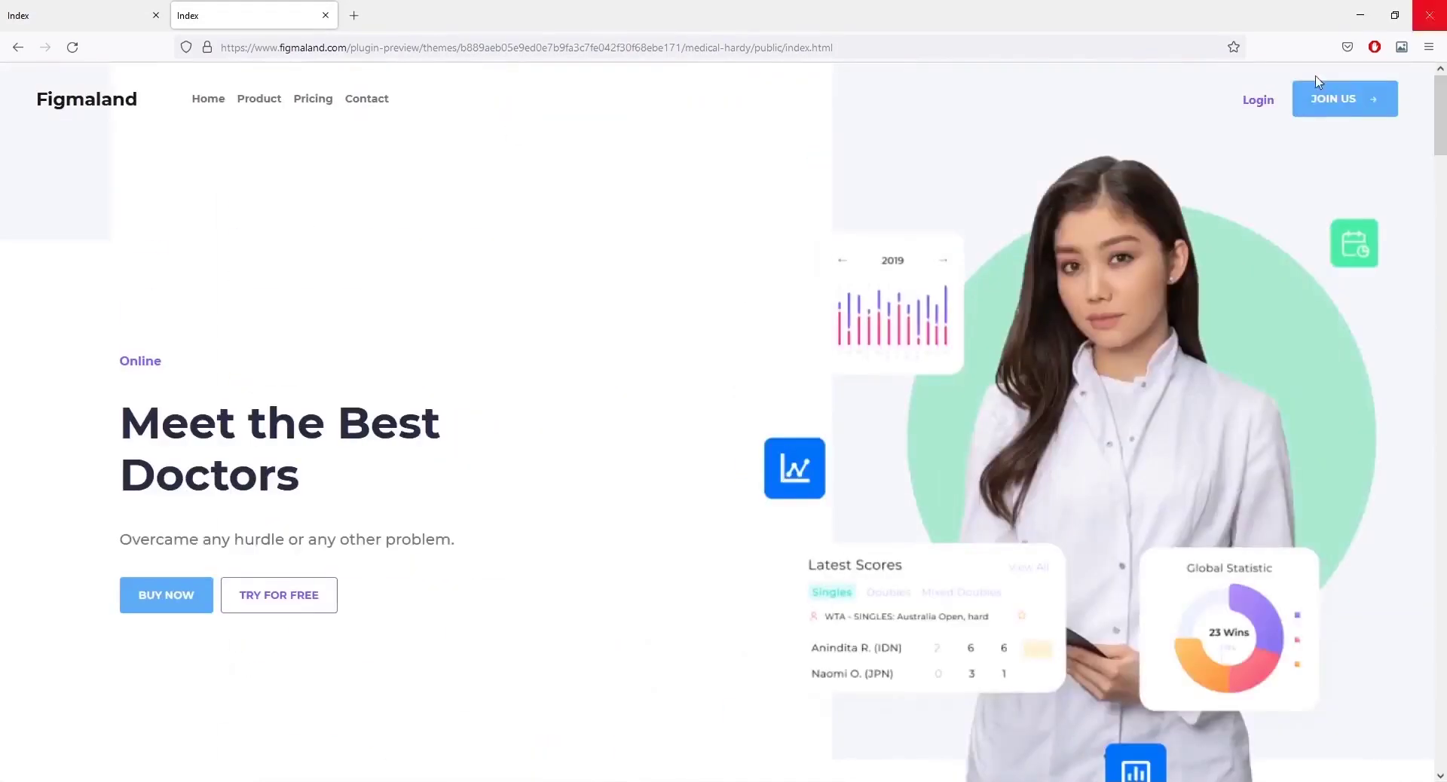
# Open Firefox developer tools on the doctor image and view the Inspecteur panel.
pyautogui.rightClick(1003, 158)
pyautogui.click(1085, 317)
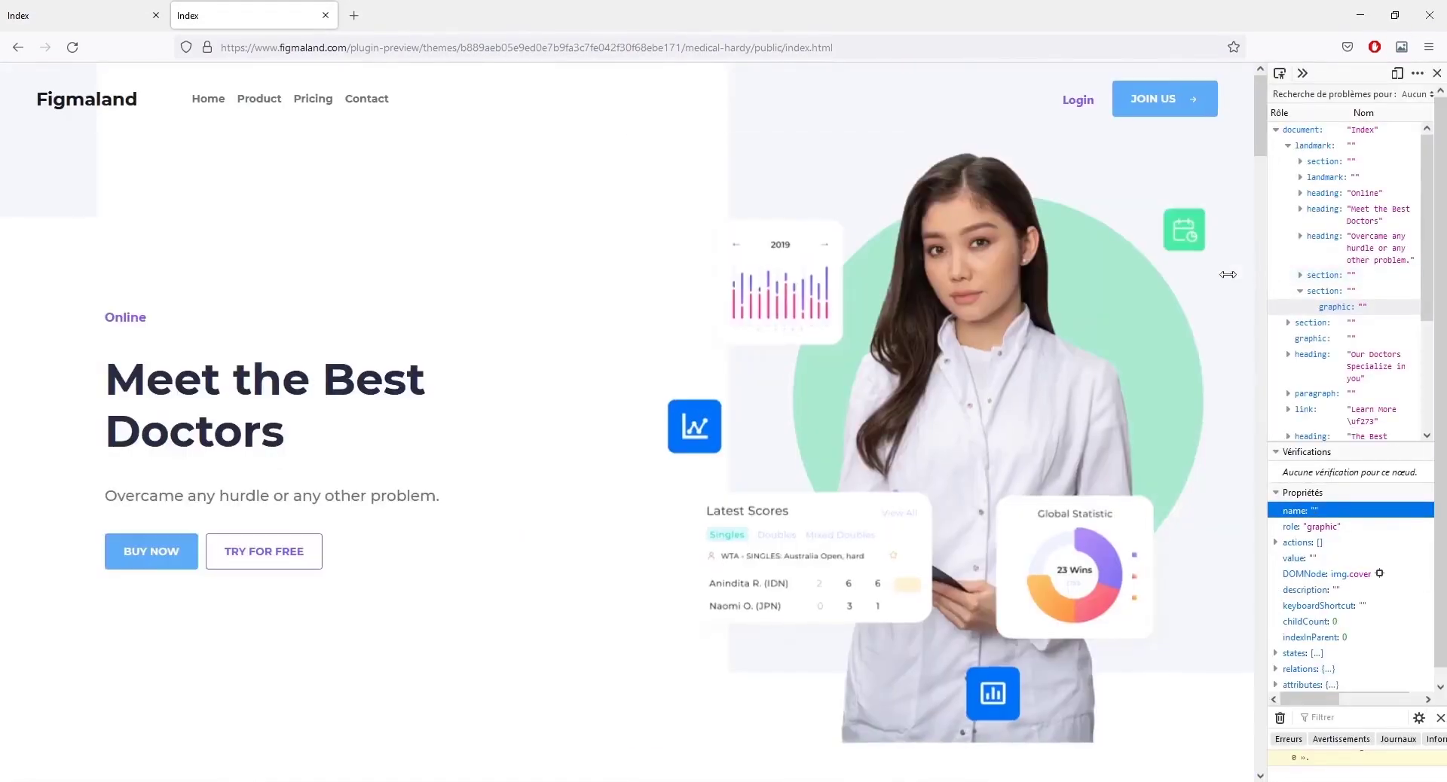
pyautogui.moveTo(1269, 280); pyautogui.dragTo(972, 226)
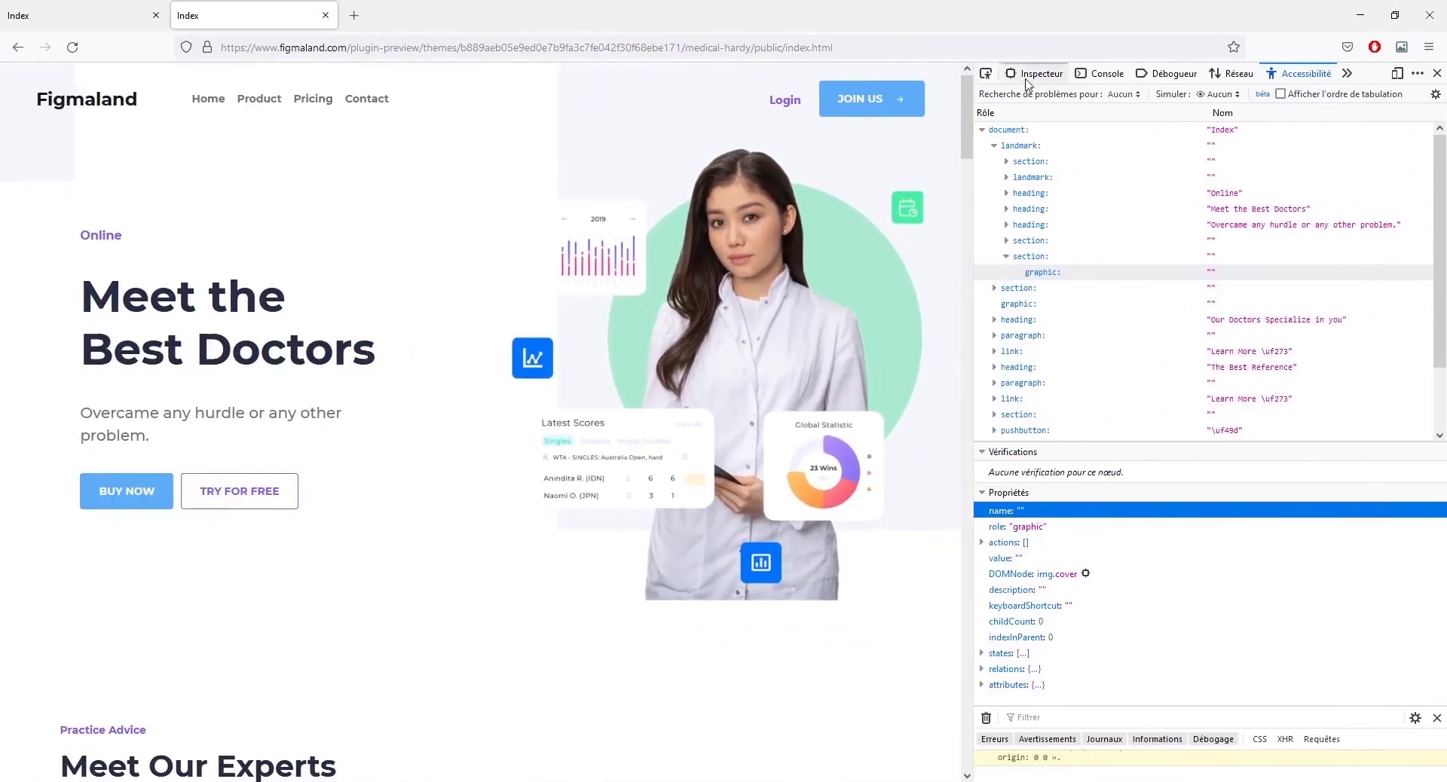
pyautogui.click(1034, 74)
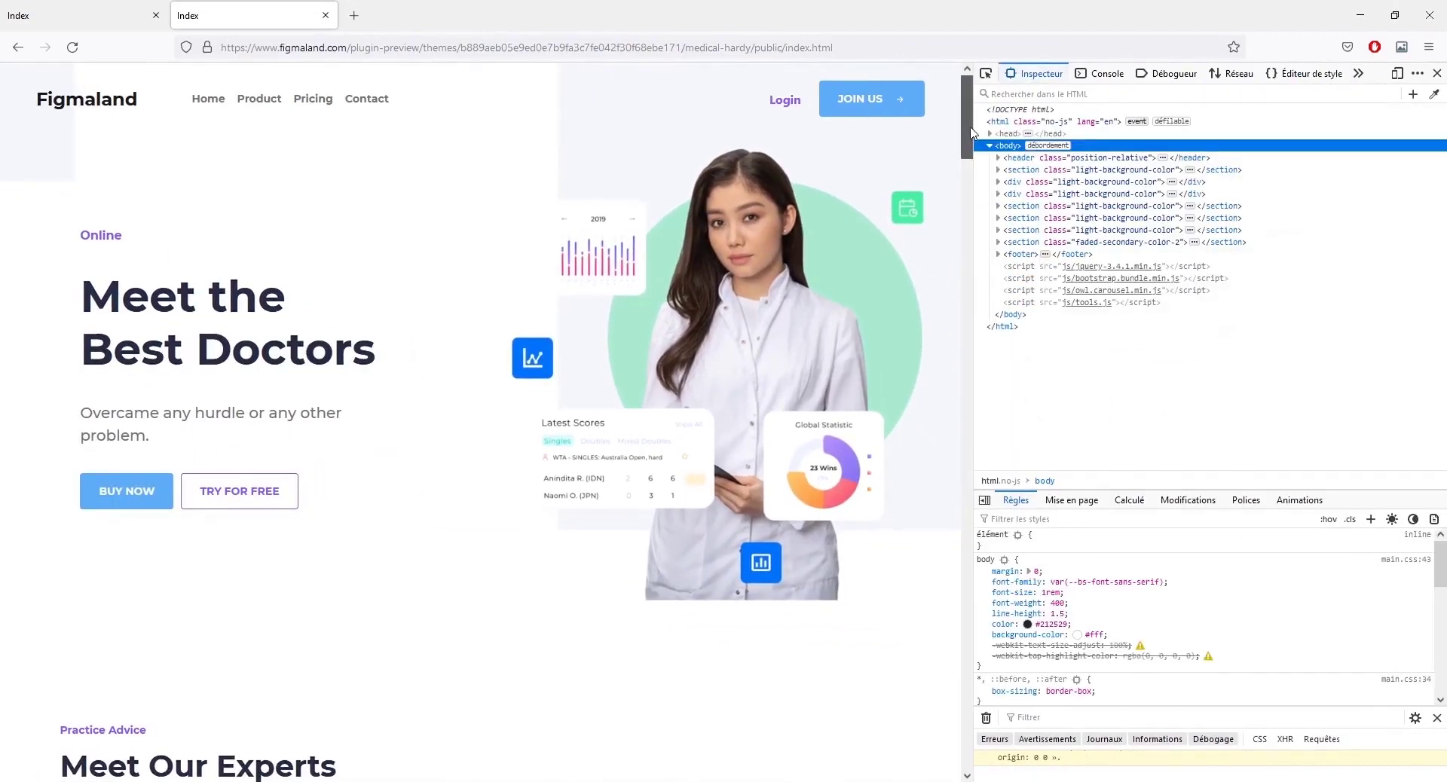
pyautogui.moveTo(970, 126); pyautogui.dragTo(1000, 398)
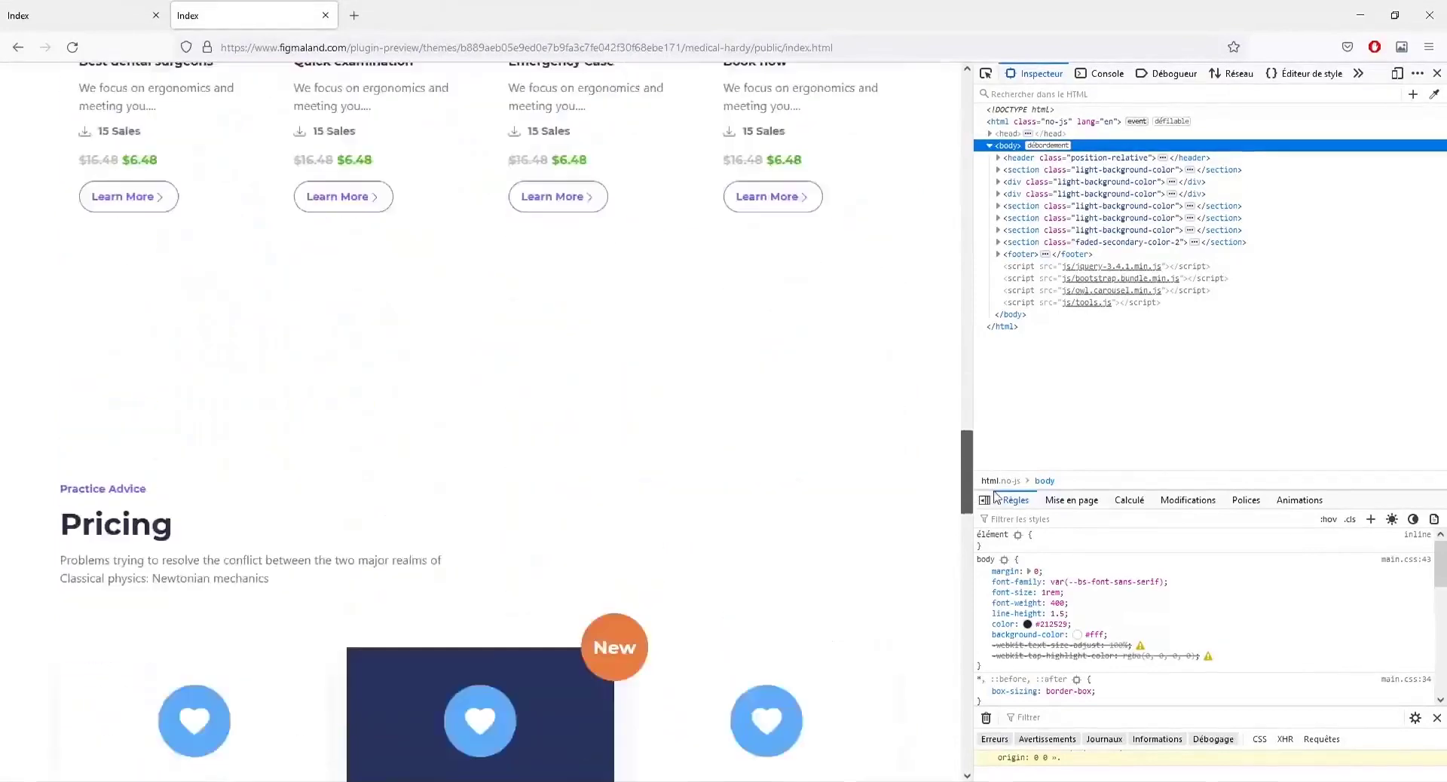
pyautogui.moveTo(999, 398); pyautogui.dragTo(997, 90)
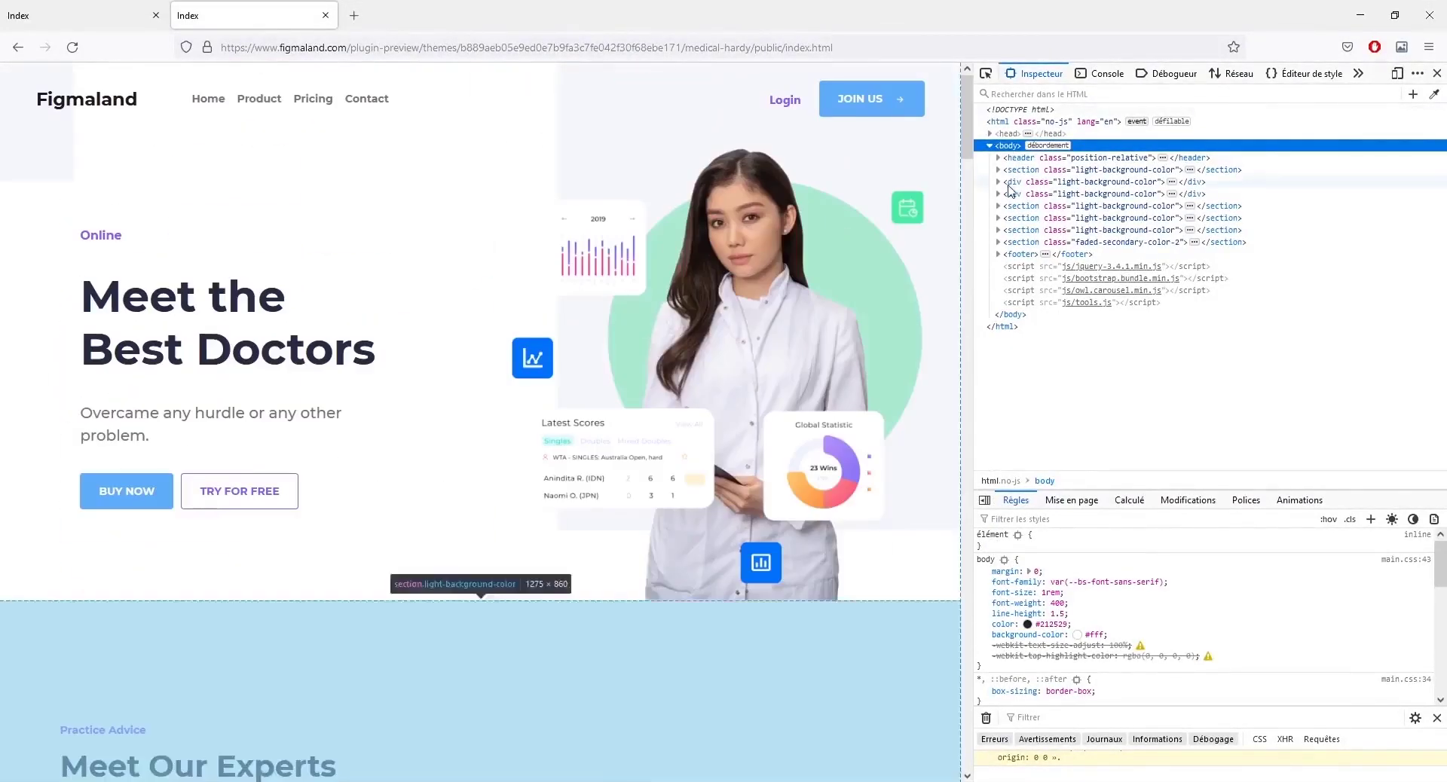
# Narrow the page to mobile width, toggle the hamburger menu, then widen it again.
pyautogui.moveTo(972, 202); pyautogui.dragTo(564, 211)
pyautogui.click(526, 106)
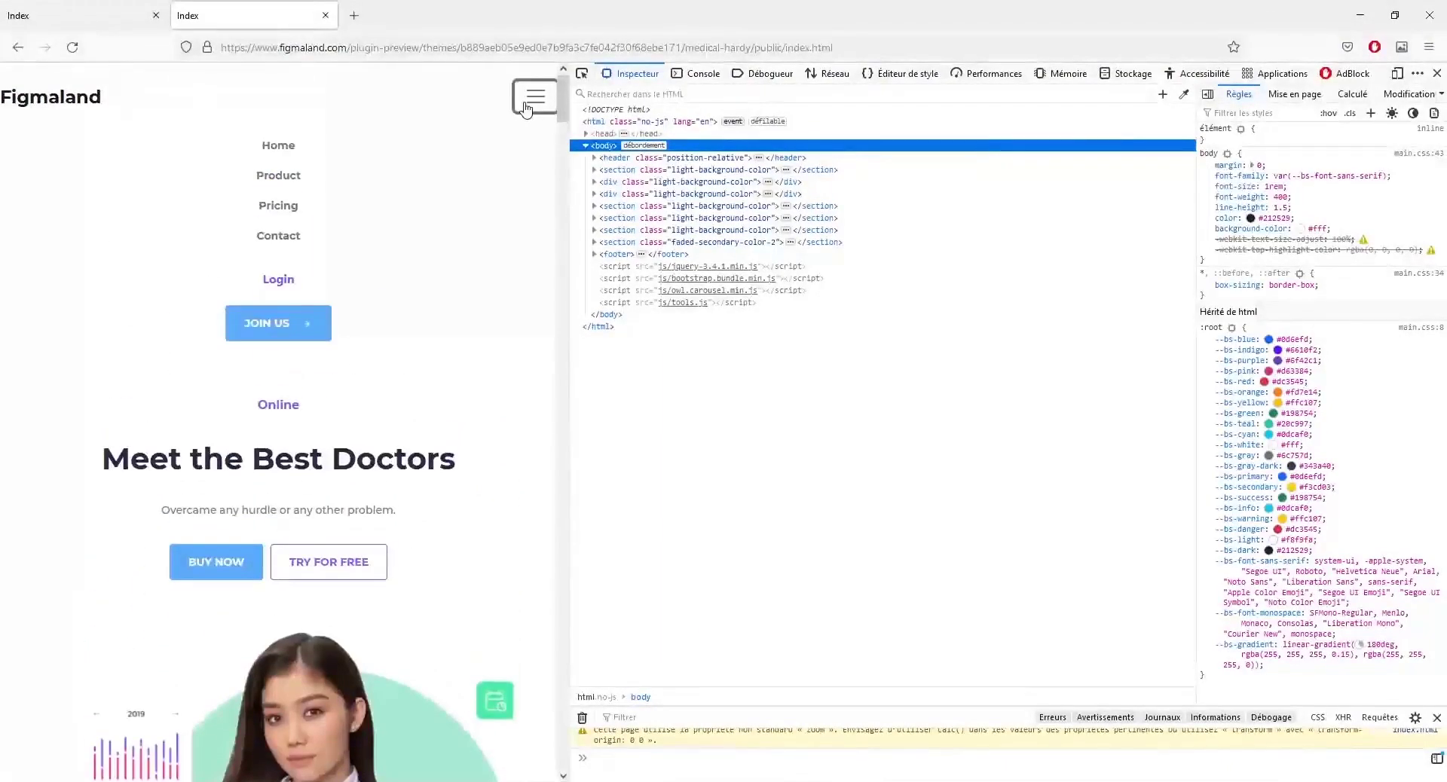
pyautogui.click(526, 105)
pyautogui.moveTo(569, 148)
pyautogui.mouseDown()
pyautogui.moveTo(1029, 197)
pyautogui.moveTo(859, 226)
pyautogui.moveTo(872, 763)
pyautogui.moveTo(867, 76)
pyautogui.mouseUp()
pyautogui.scroll(-10, 863, 270)
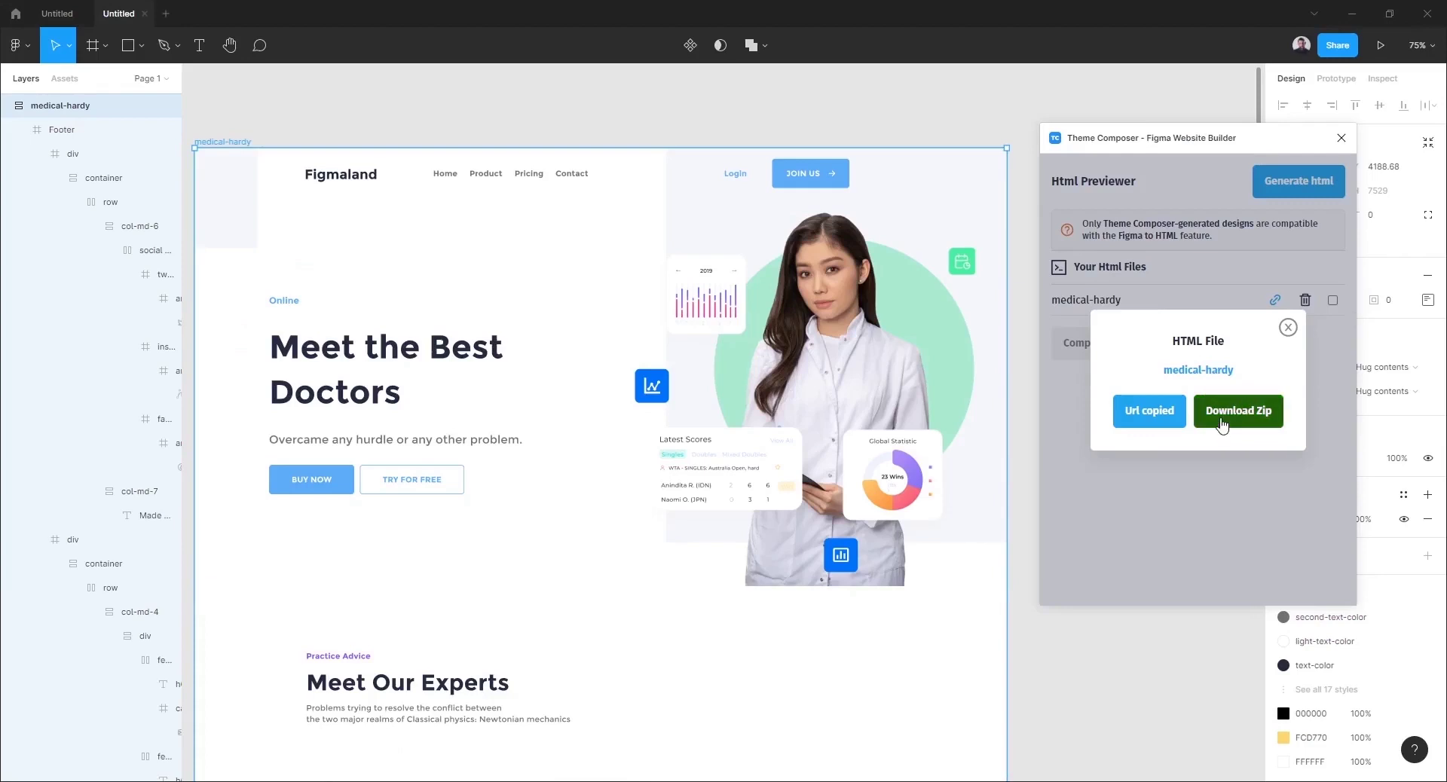
# Download the medical-hardy HTML export as a zip saved to Bureau (desktop).
pyautogui.click(1222, 419)
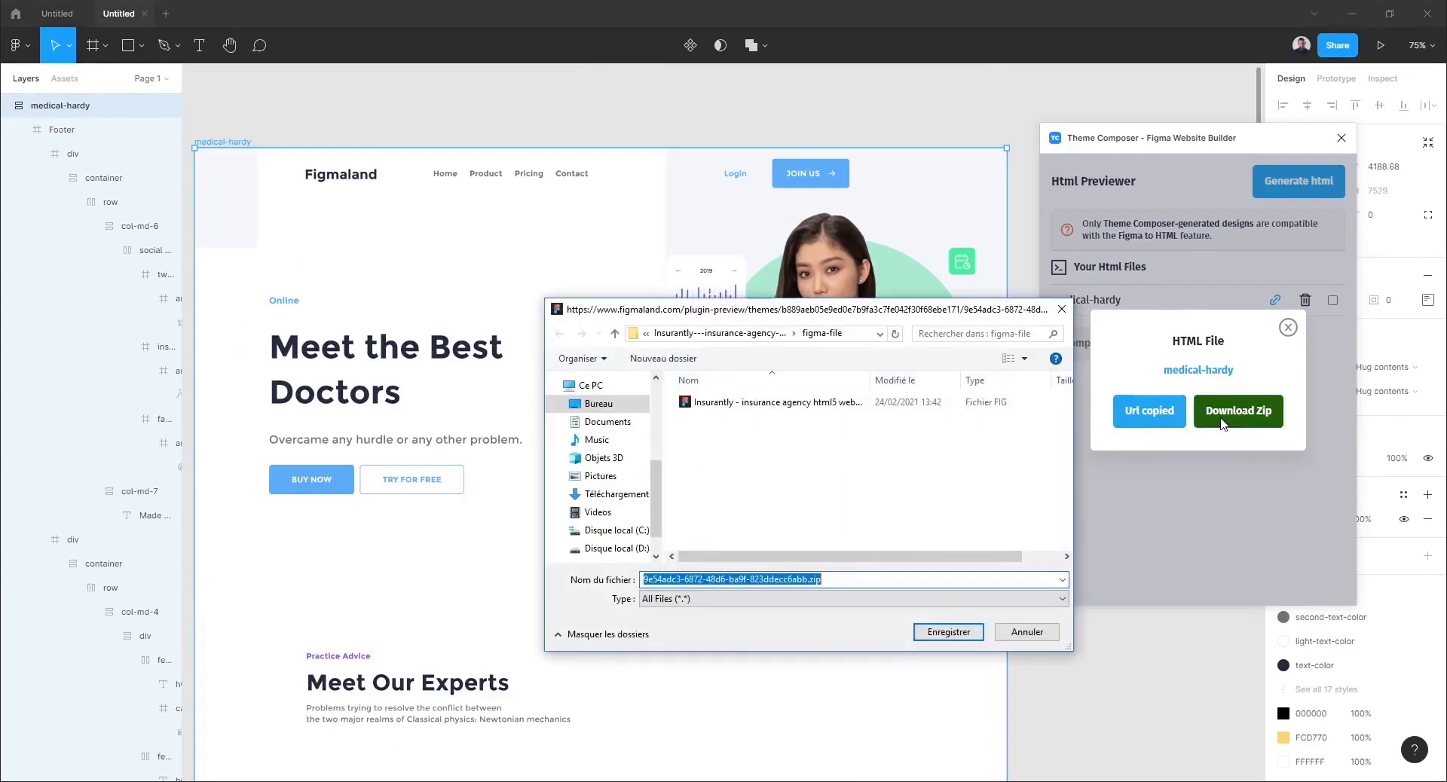
pyautogui.click(613, 405)
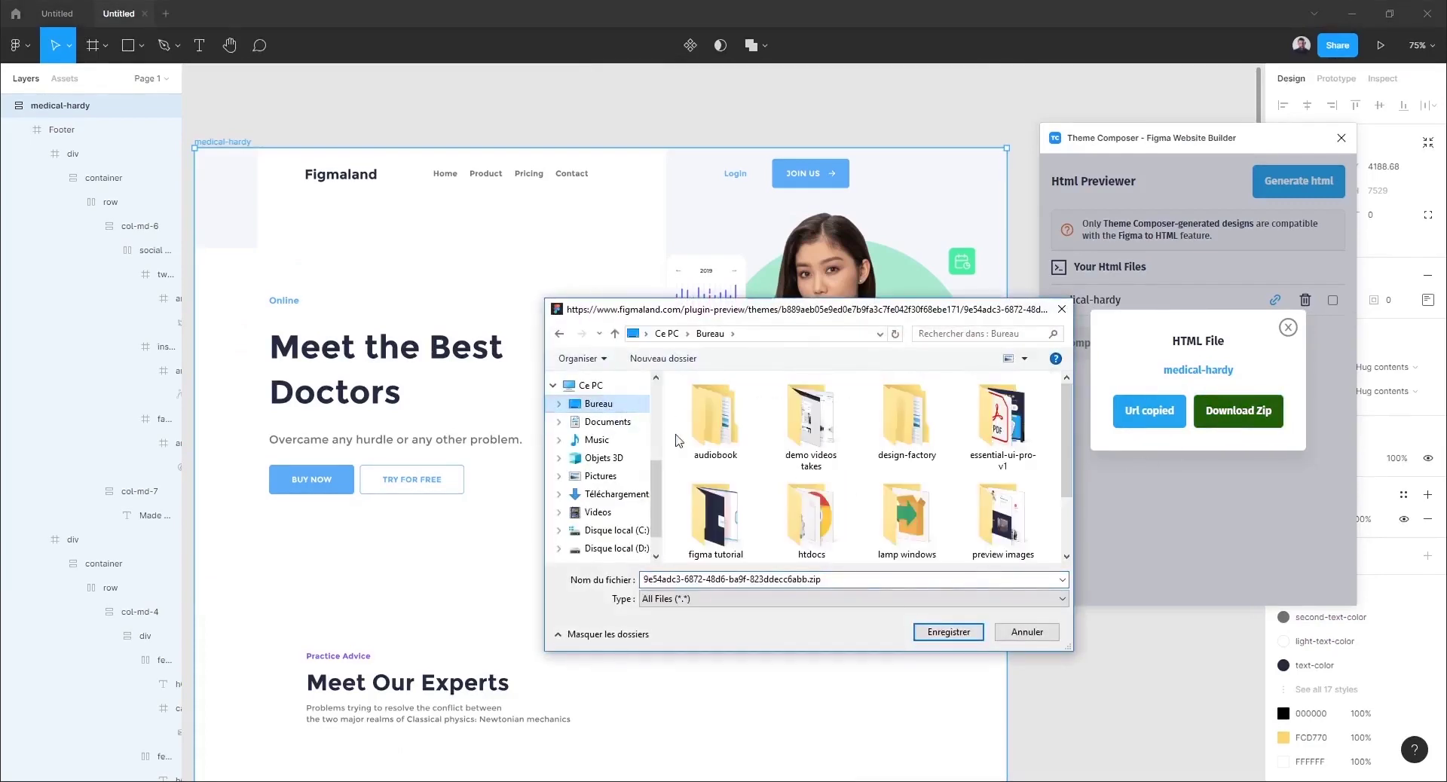
pyautogui.click(964, 635)
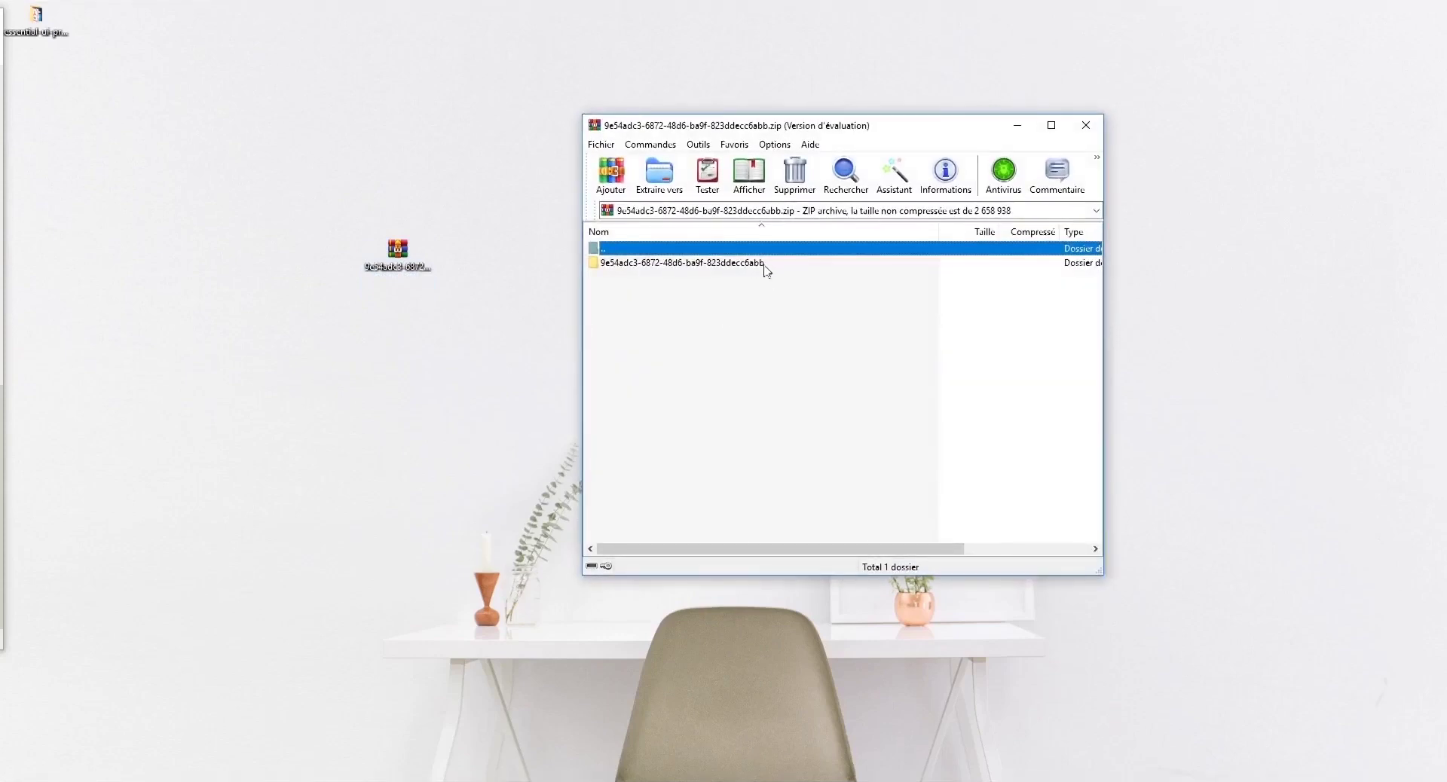
# Open the downloaded zip in WinRAR and enter the medical-hardy folder.
pyautogui.doubleClick(756, 265)
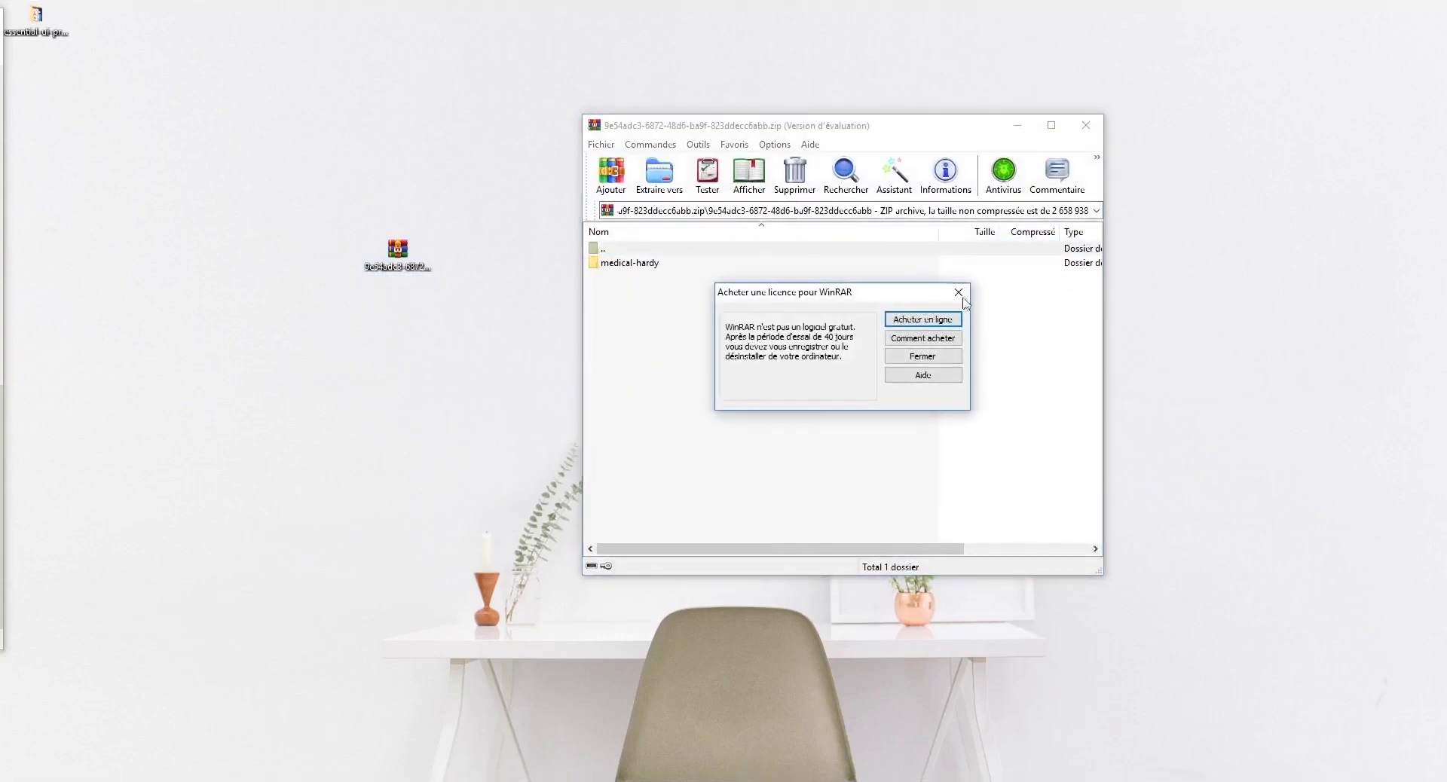
pyautogui.press('Escape')
pyautogui.click(650, 265)
pyautogui.doubleClick(649, 266)
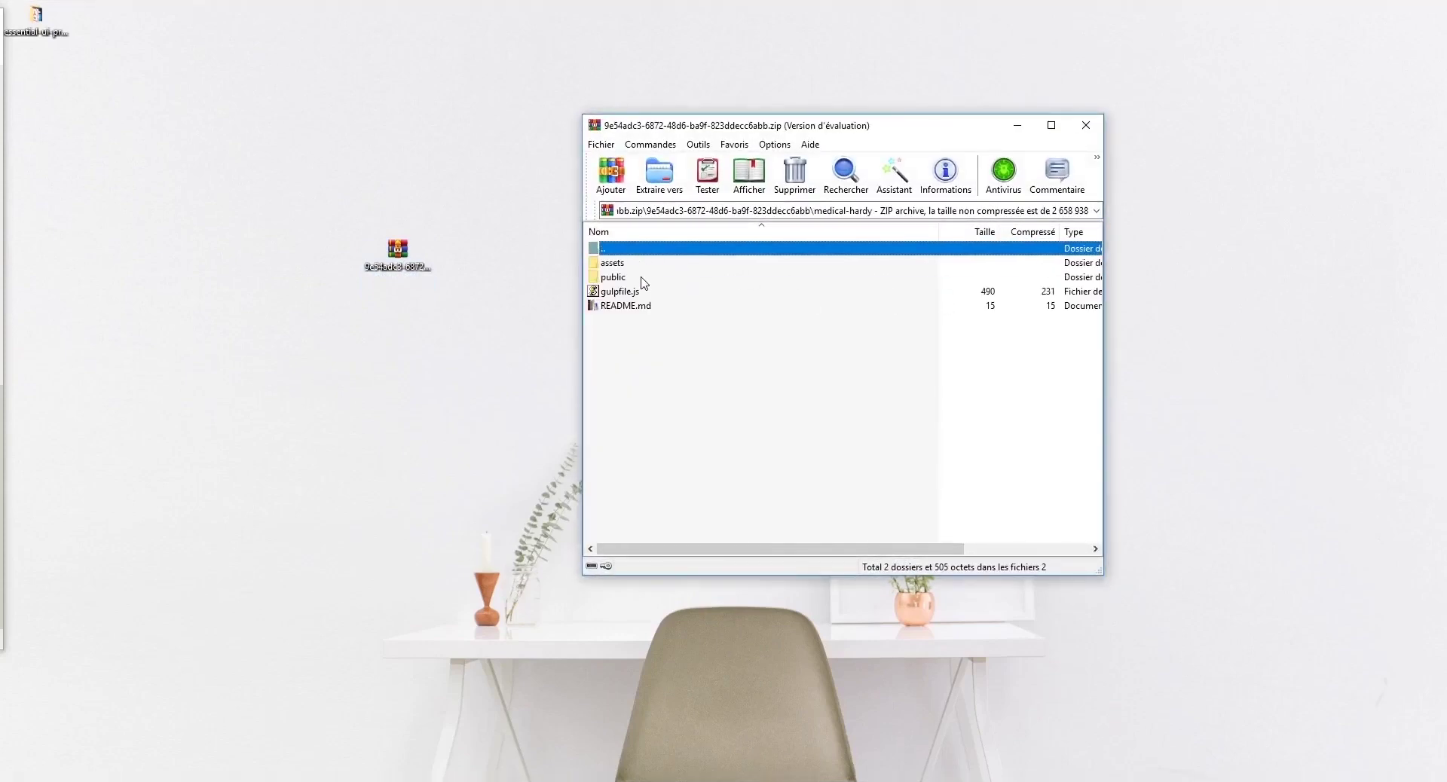
# Inspect the public folder's js folder, default.html and index.html, then return to medical-hardy.
pyautogui.doubleClick(642, 278)
pyautogui.click(647, 263)
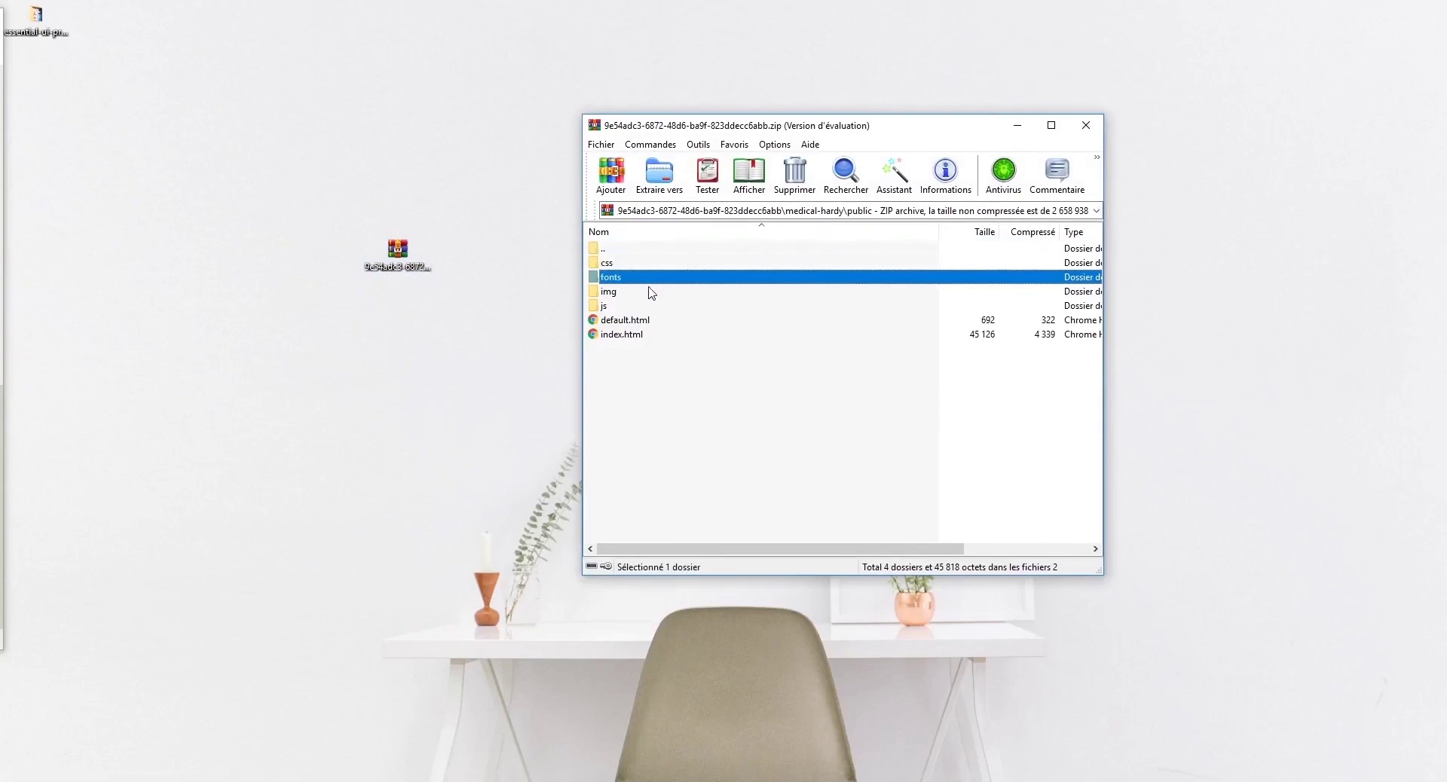
pyautogui.click(650, 292)
pyautogui.click(654, 319)
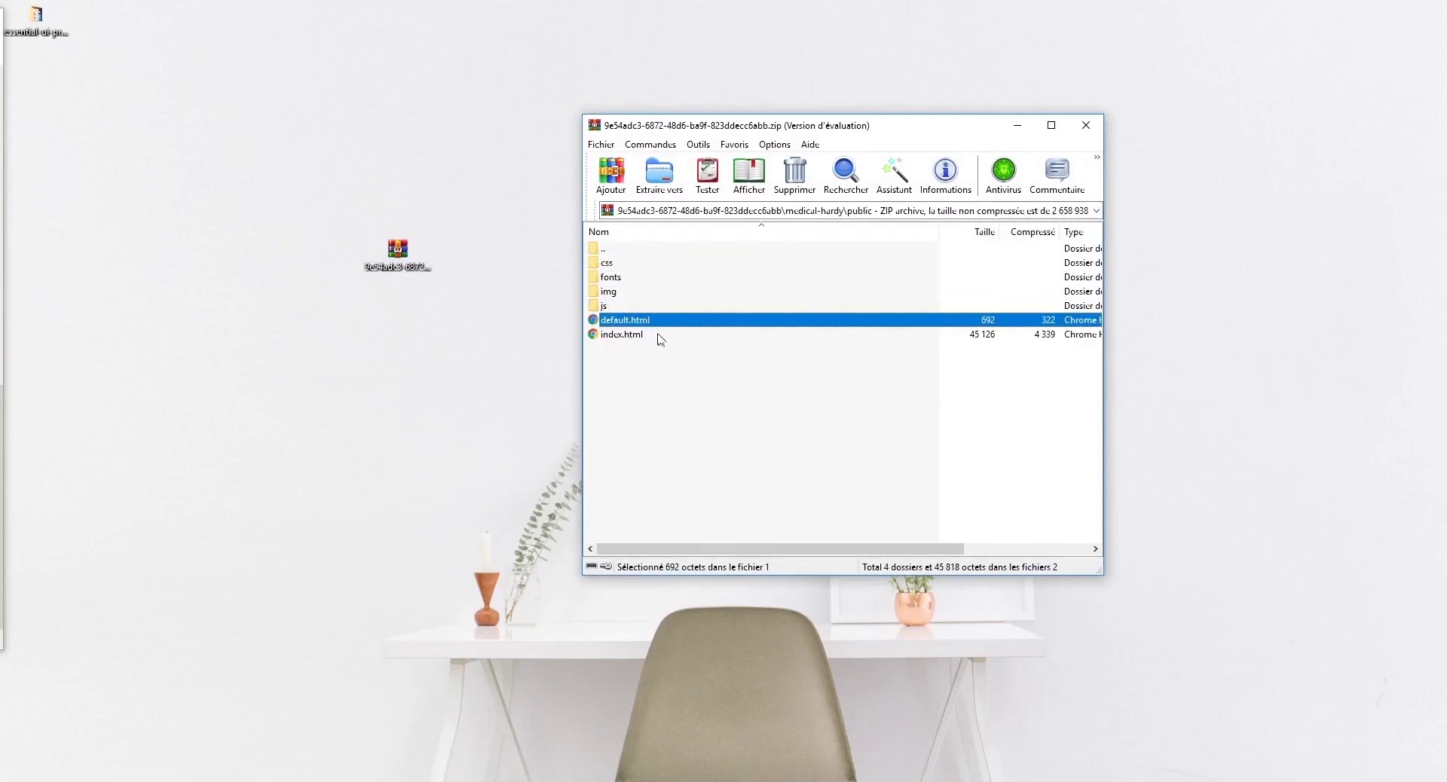
pyautogui.click(657, 334)
pyautogui.click(633, 250)
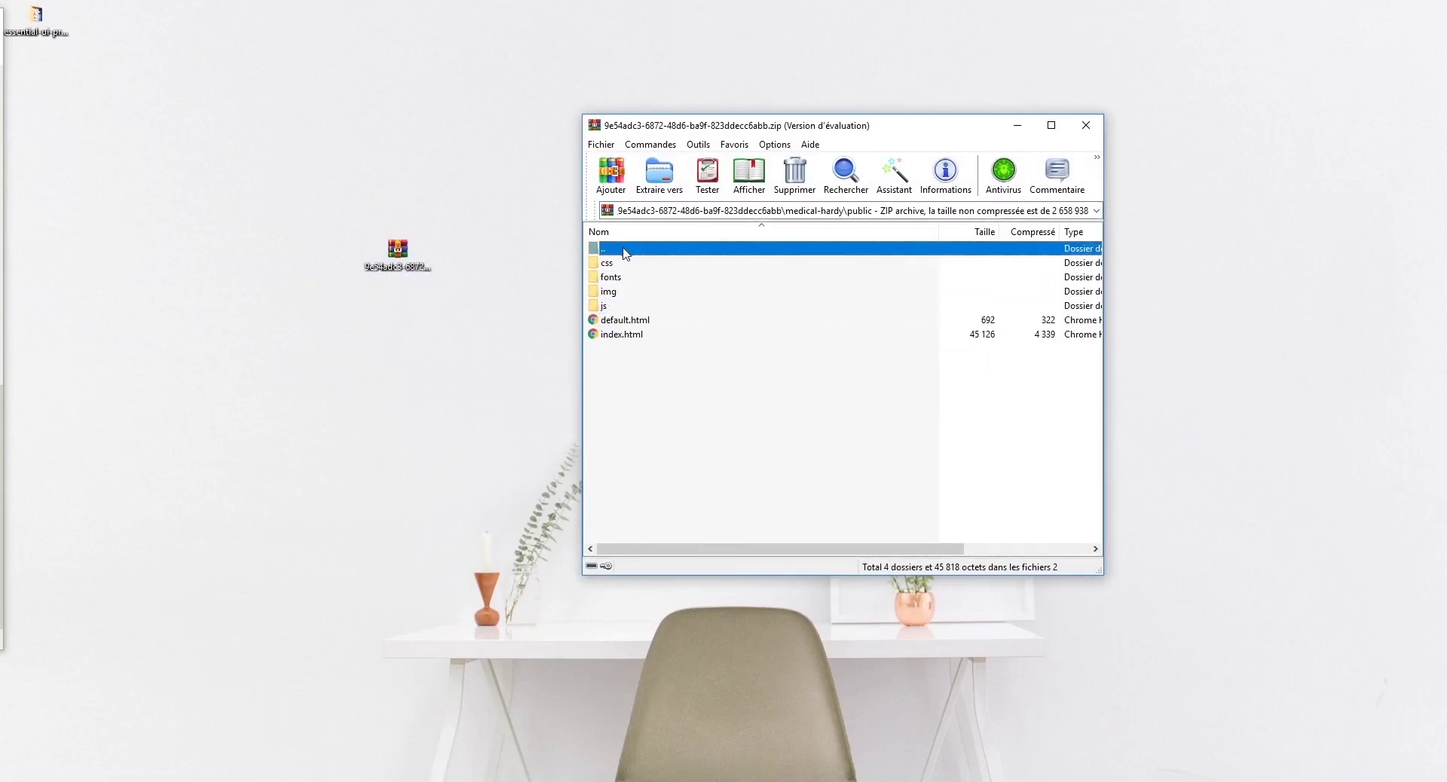
pyautogui.doubleClick(618, 251)
# Browse the assets folder and its sass subfolder, then return to medical-hardy.
pyautogui.doubleClick(625, 263)
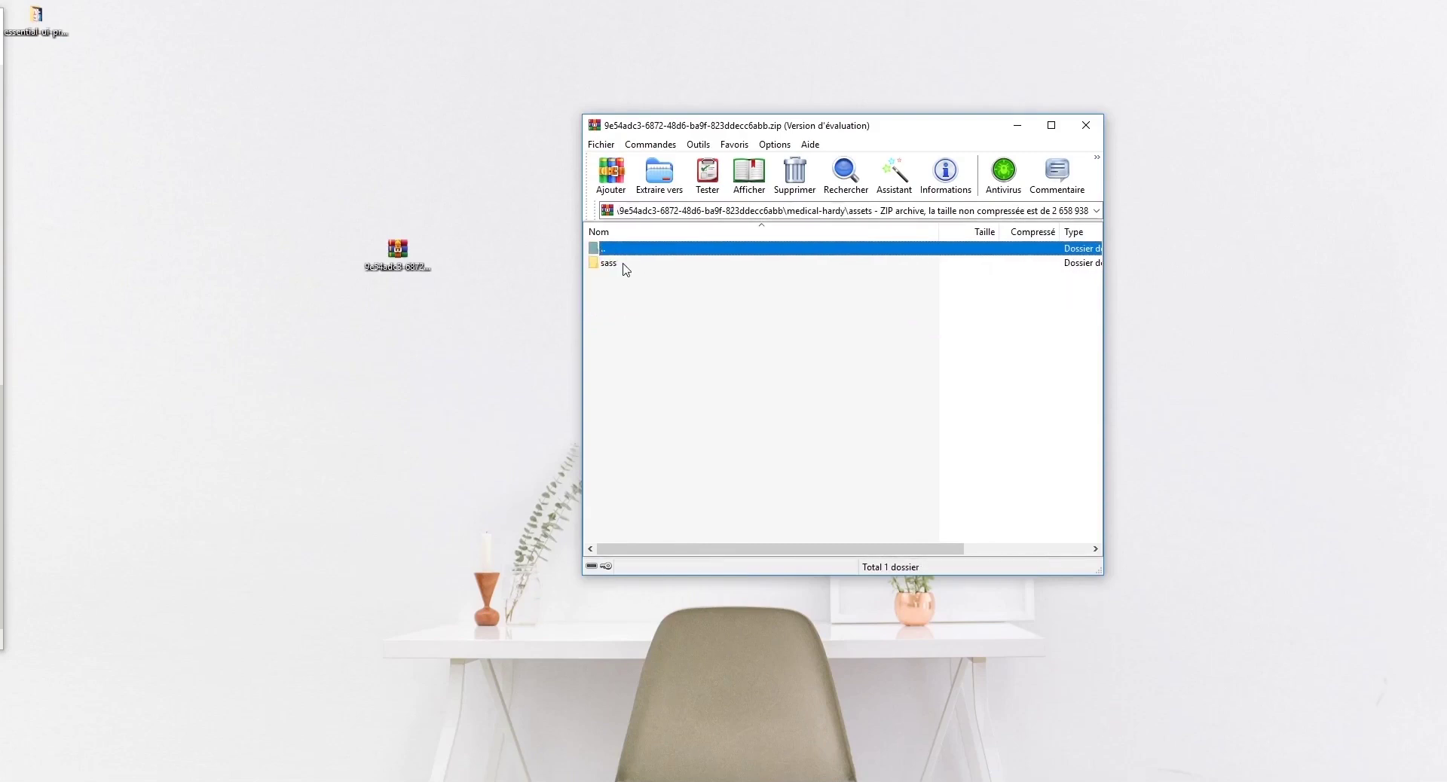
pyautogui.click(625, 266)
pyautogui.press('BackSpace')
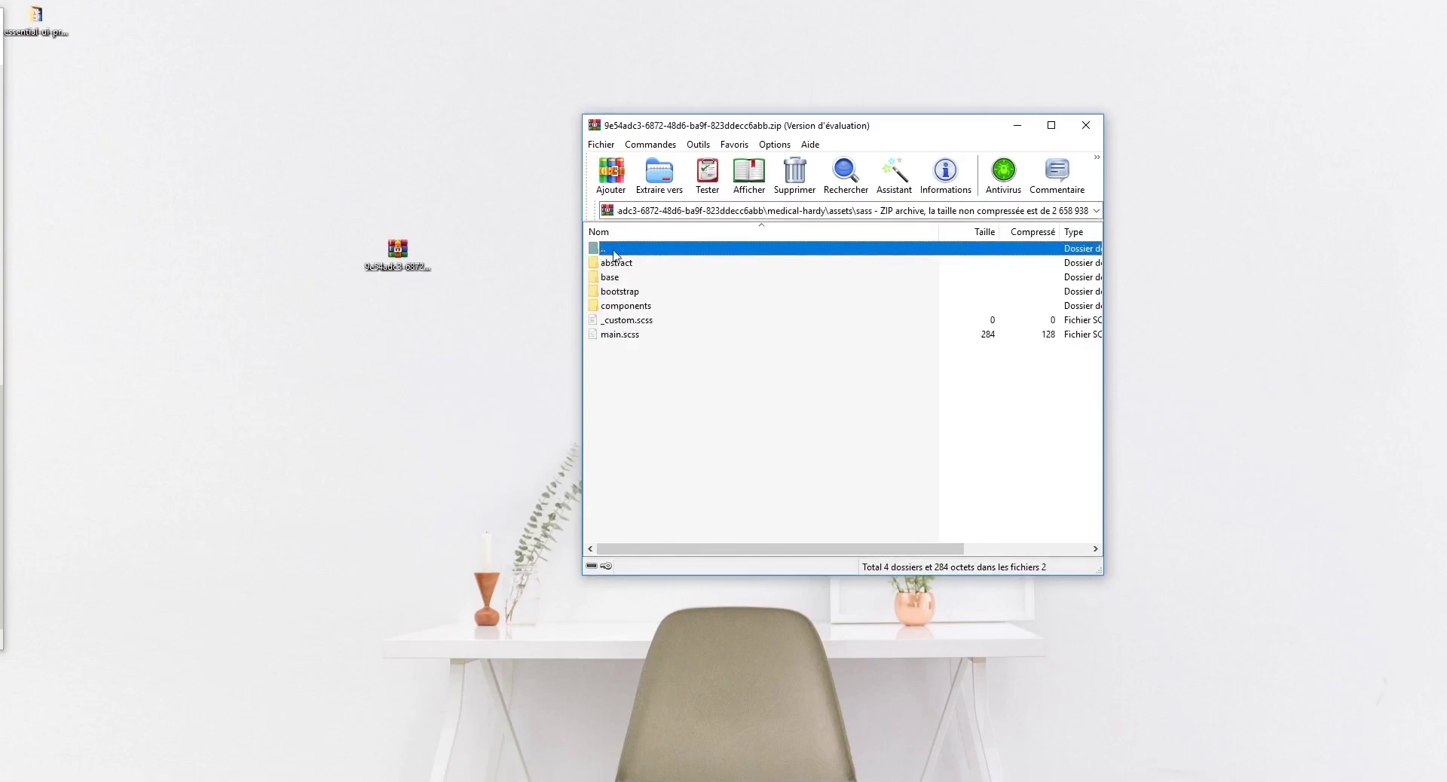
pyautogui.press('Return')
pyautogui.click(615, 250)
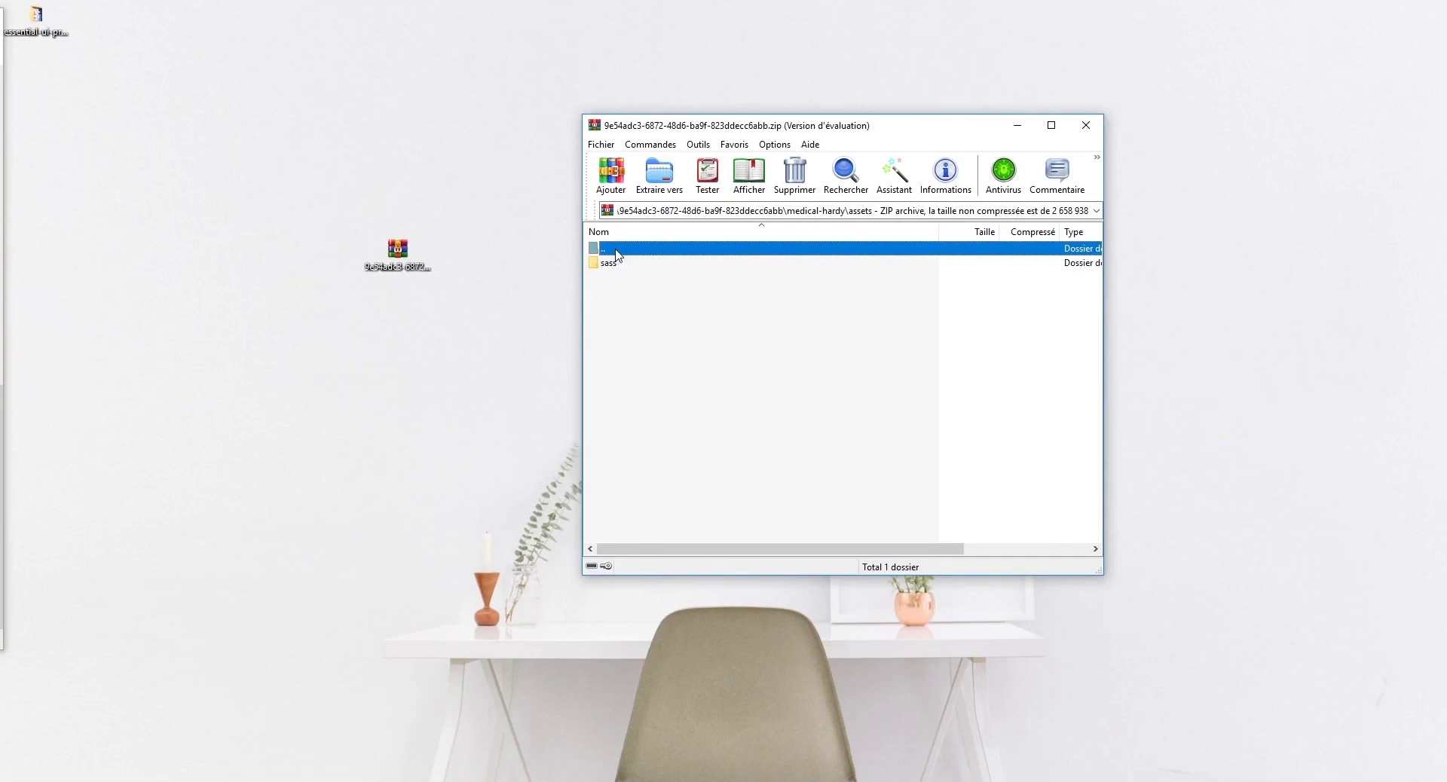
pyautogui.doubleClick(616, 249)
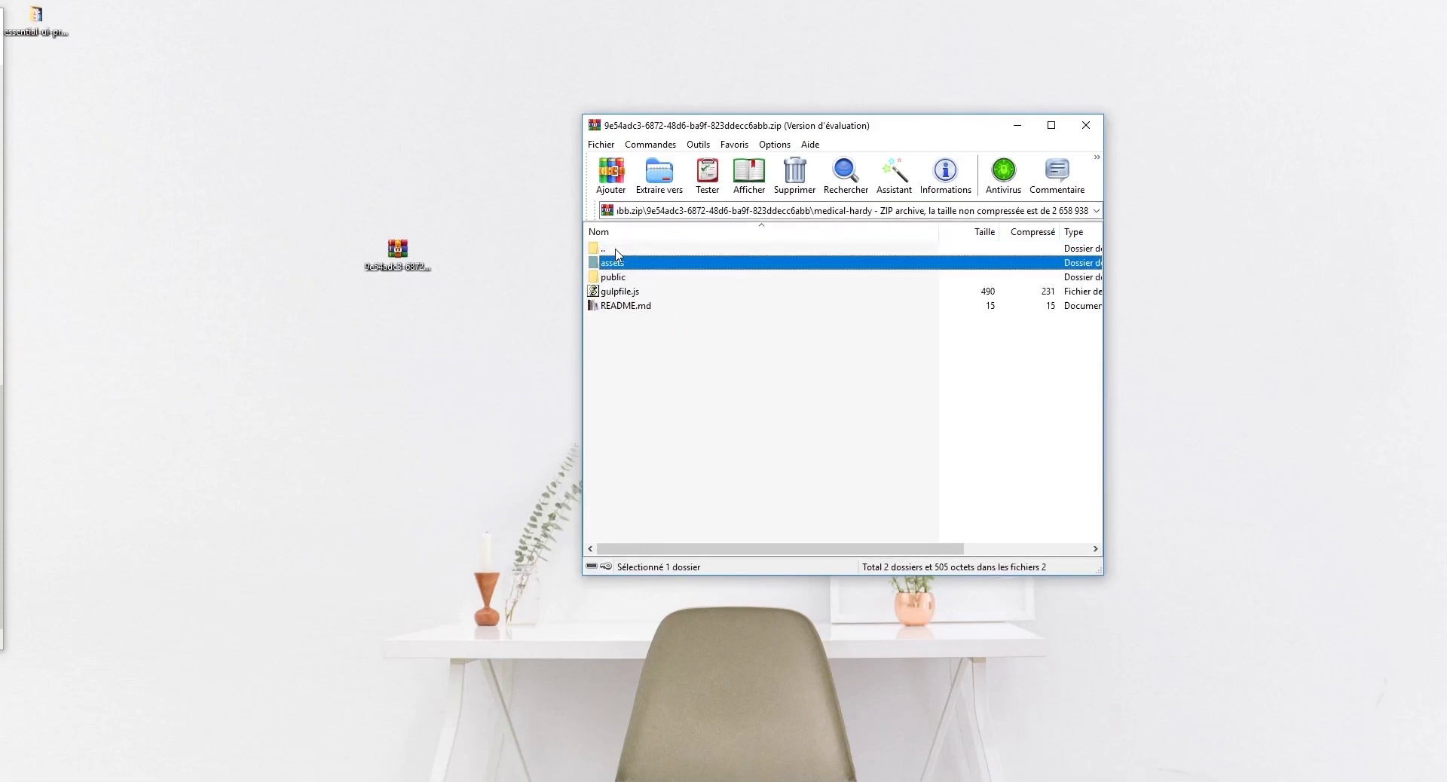
# Revisit the public folder, then close the WinRAR archive window.
pyautogui.doubleClick(665, 278)
pyautogui.doubleClick(627, 255)
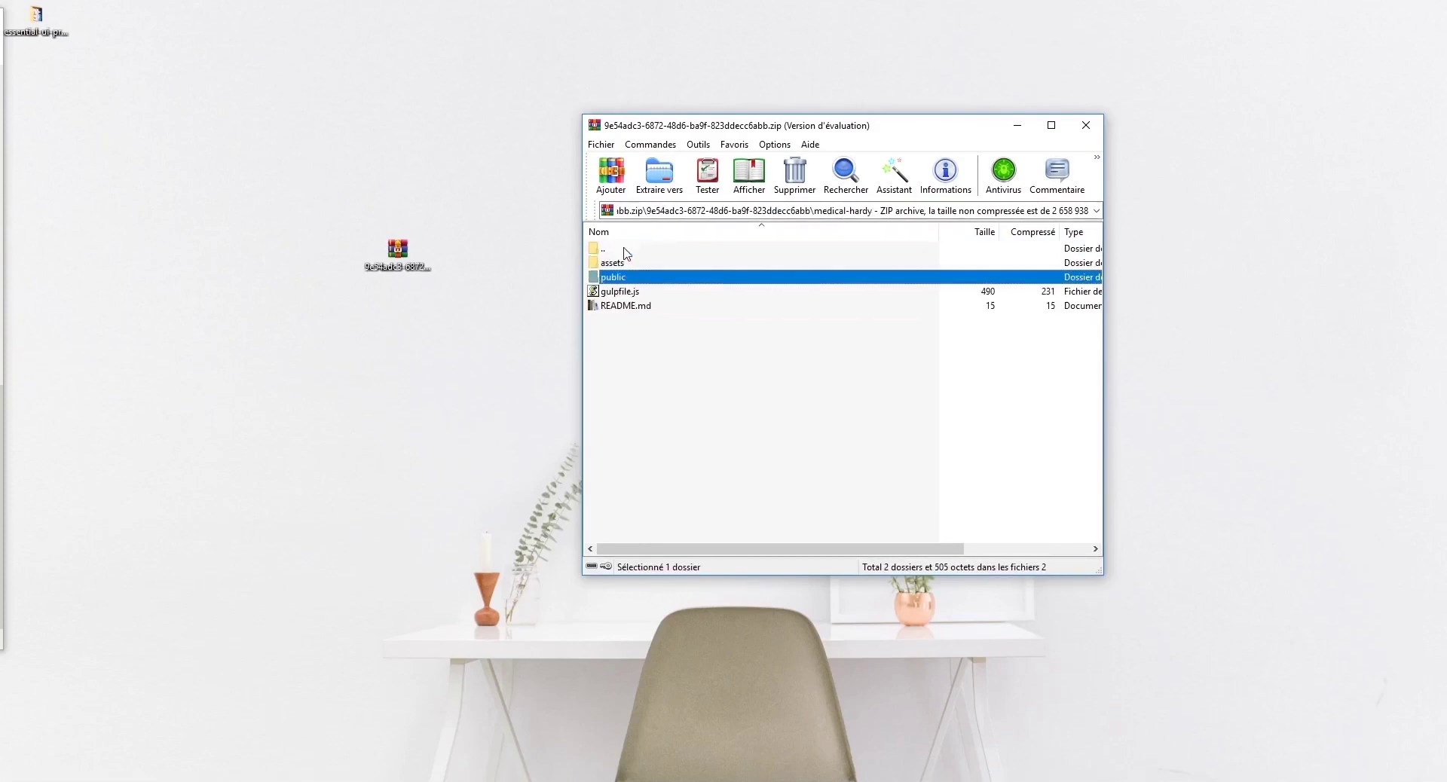
pyautogui.click(663, 367)
pyautogui.click(1085, 125)
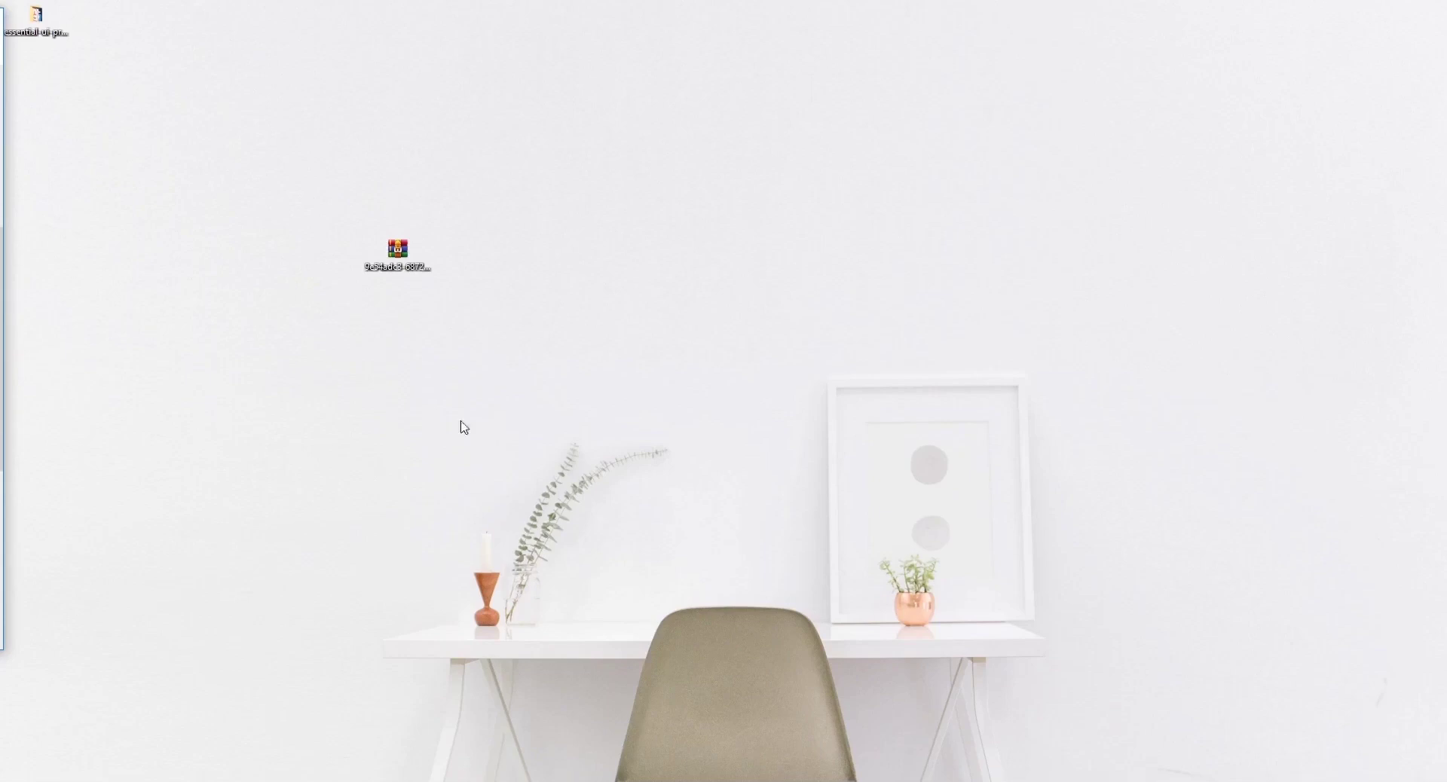
# Bring the Firefox window showing the Figmaland home page back to front.
pyautogui.click(296, 758)
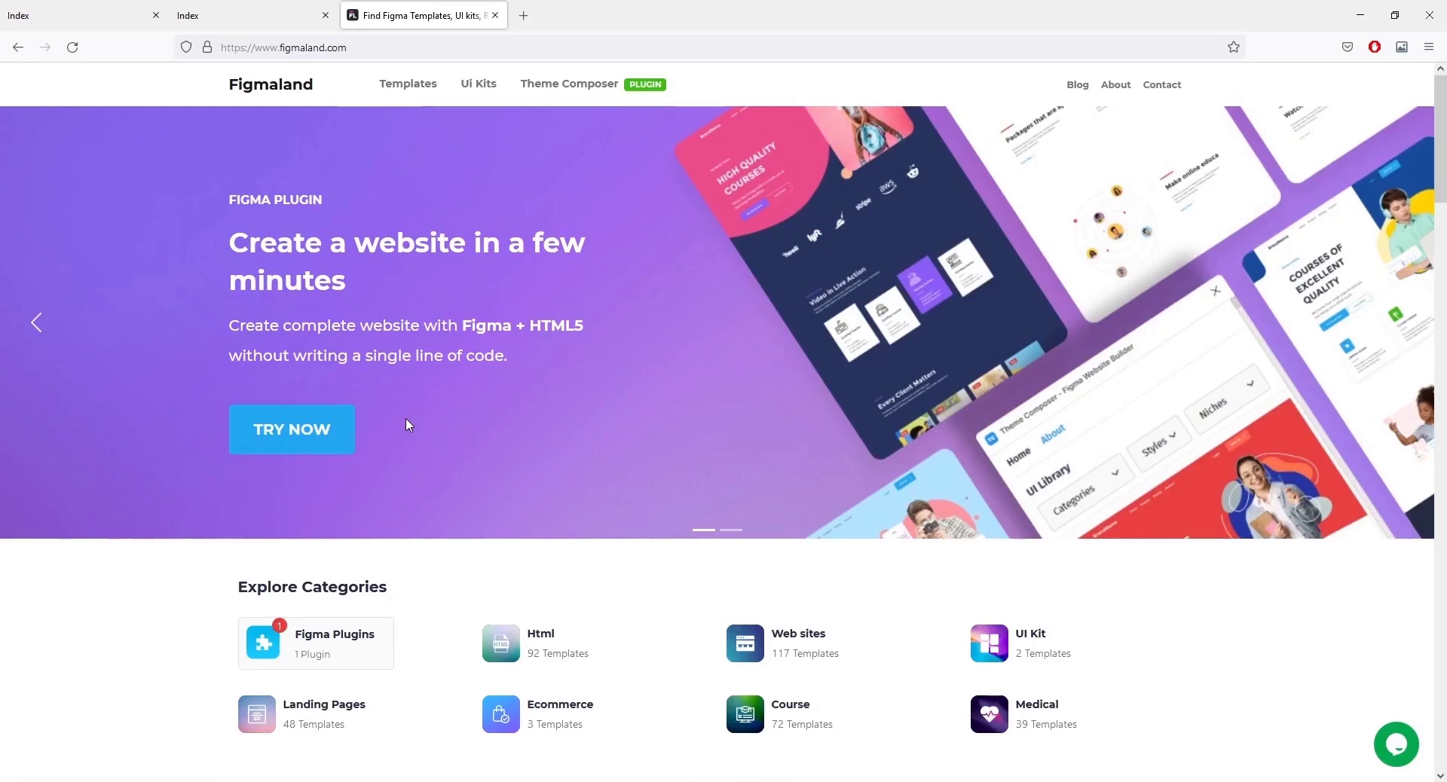
# Scroll down Figmaland to the Latest Templates cards, including School Solved.
pyautogui.scroll(-2, 406, 424)
pyautogui.scroll(-2, 405, 424)
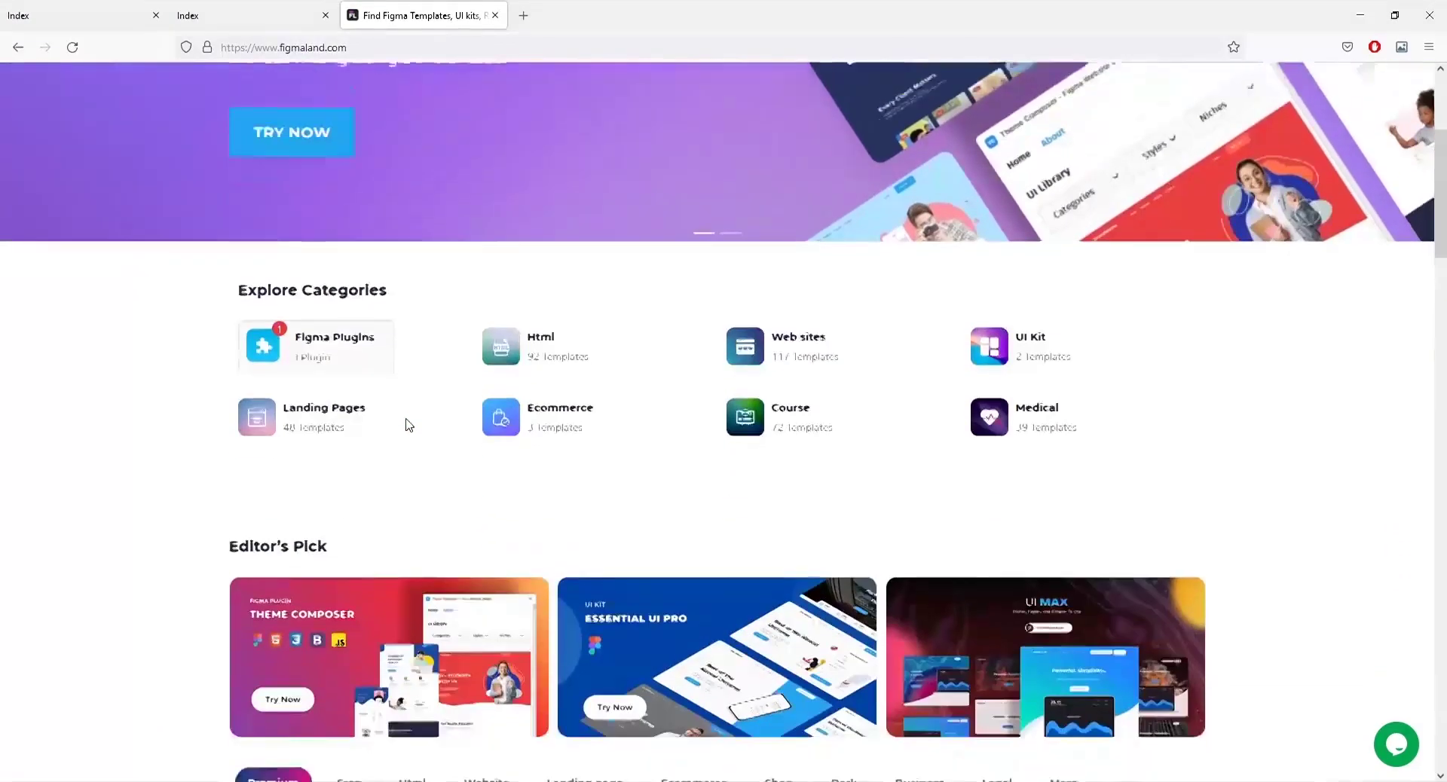
pyautogui.scroll(-3, 406, 424)
pyautogui.scroll(-2, 405, 424)
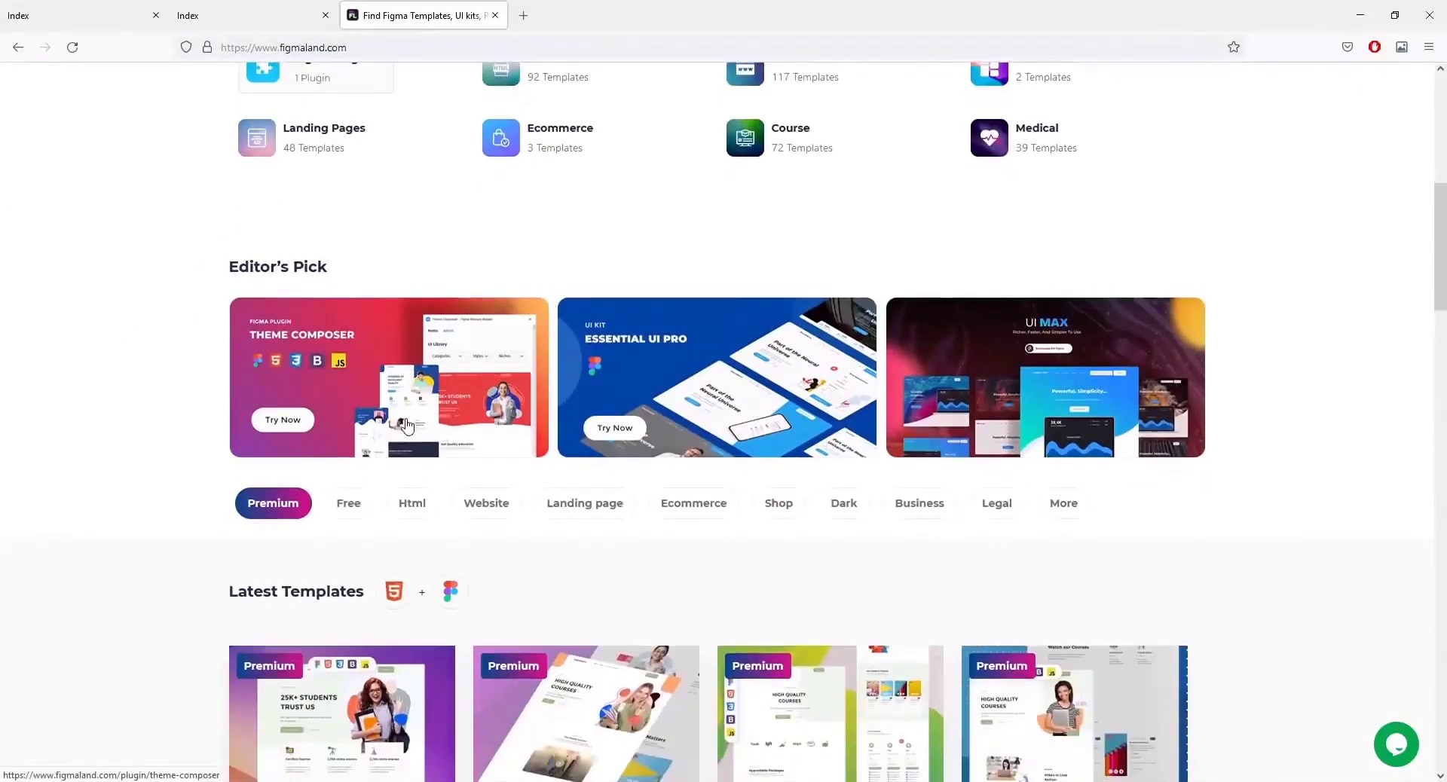
pyautogui.scroll(-3, 405, 425)
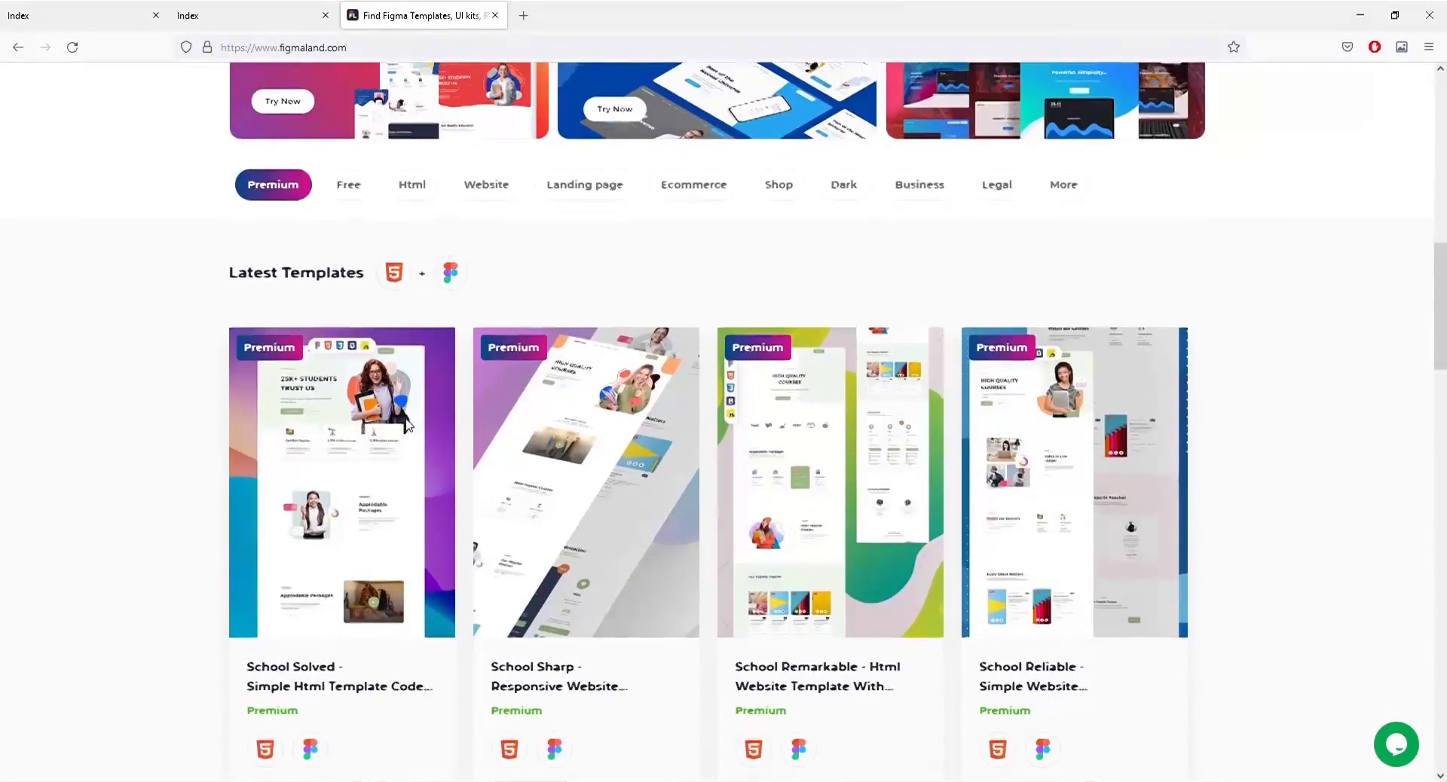
pyautogui.scroll(-1, 407, 426)
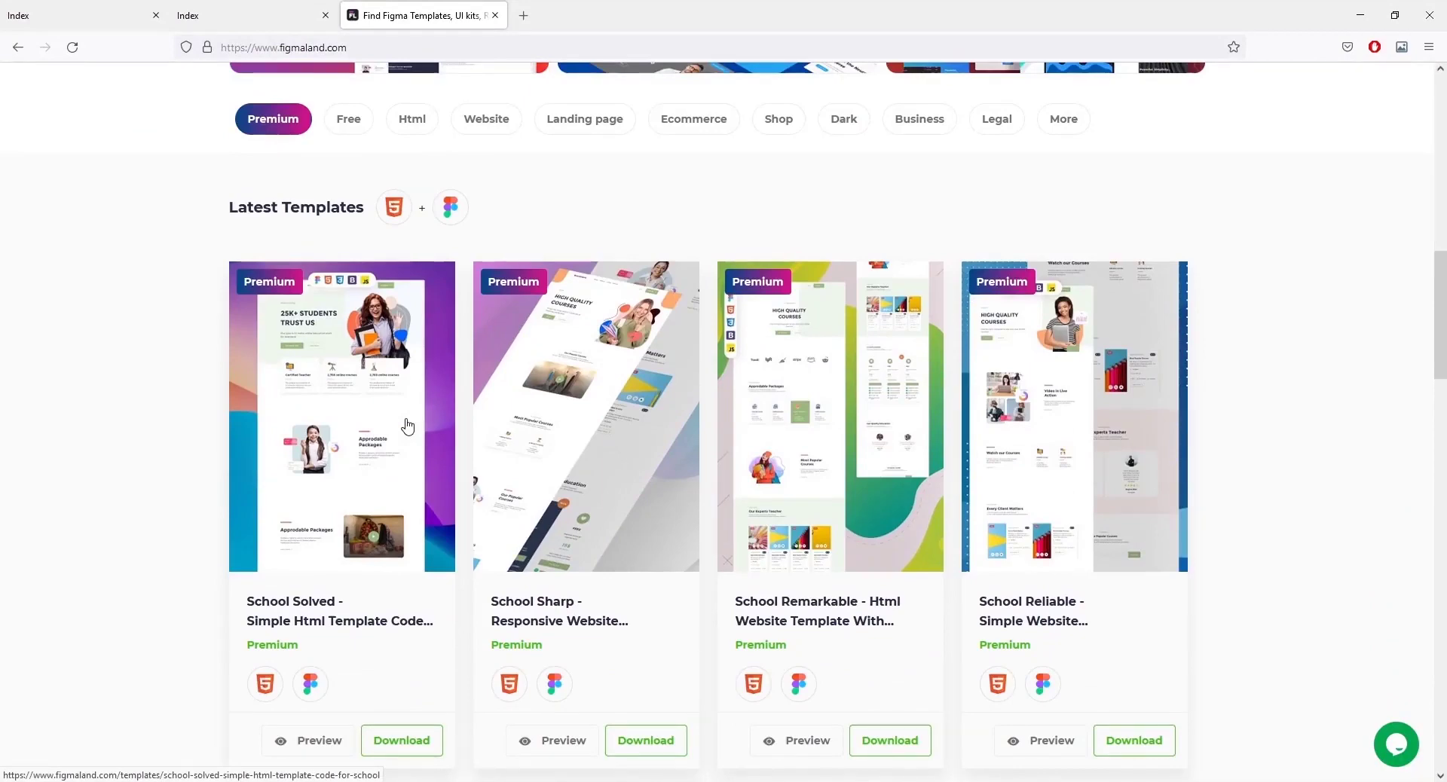
pyautogui.scroll(-1, 406, 426)
pyautogui.scroll(-1, 407, 426)
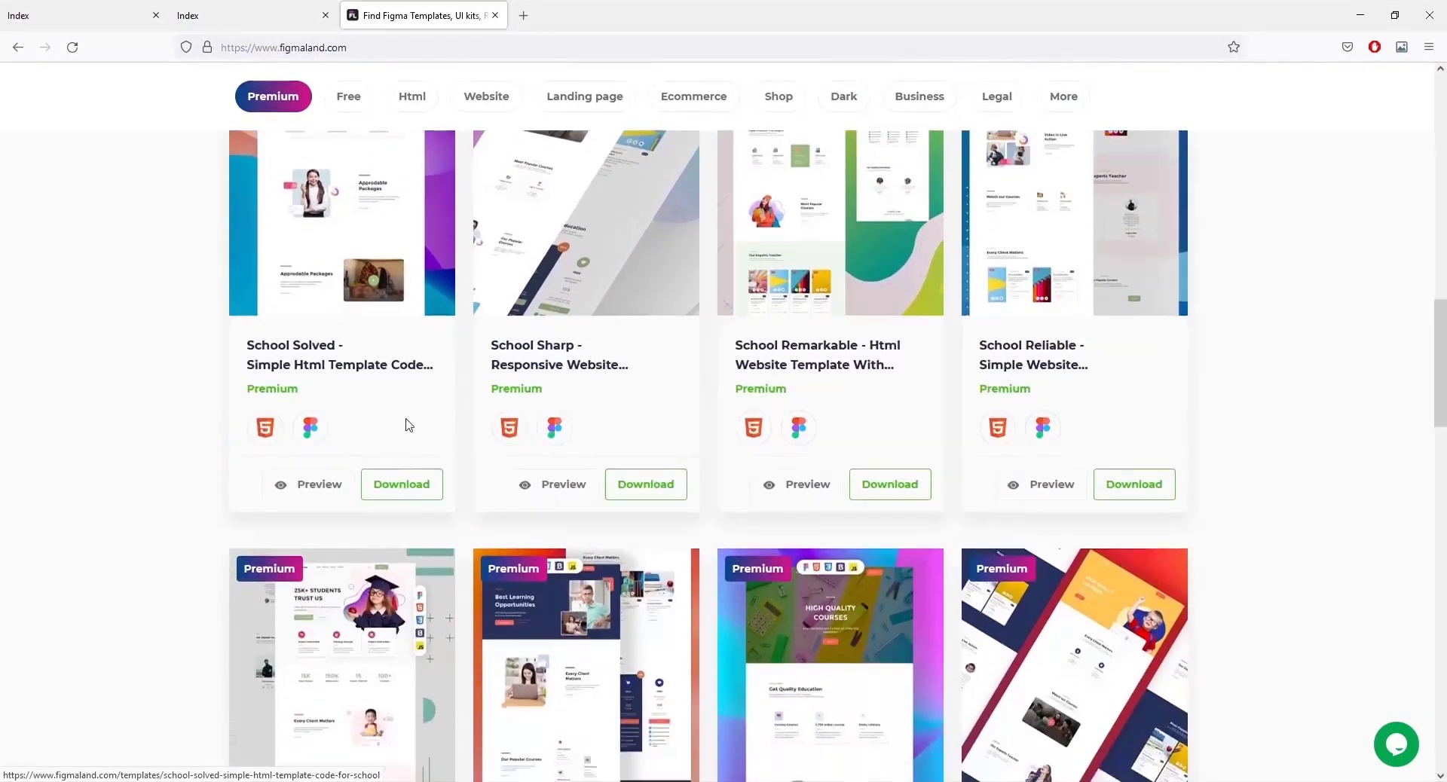
pyautogui.scroll(-1, 407, 426)
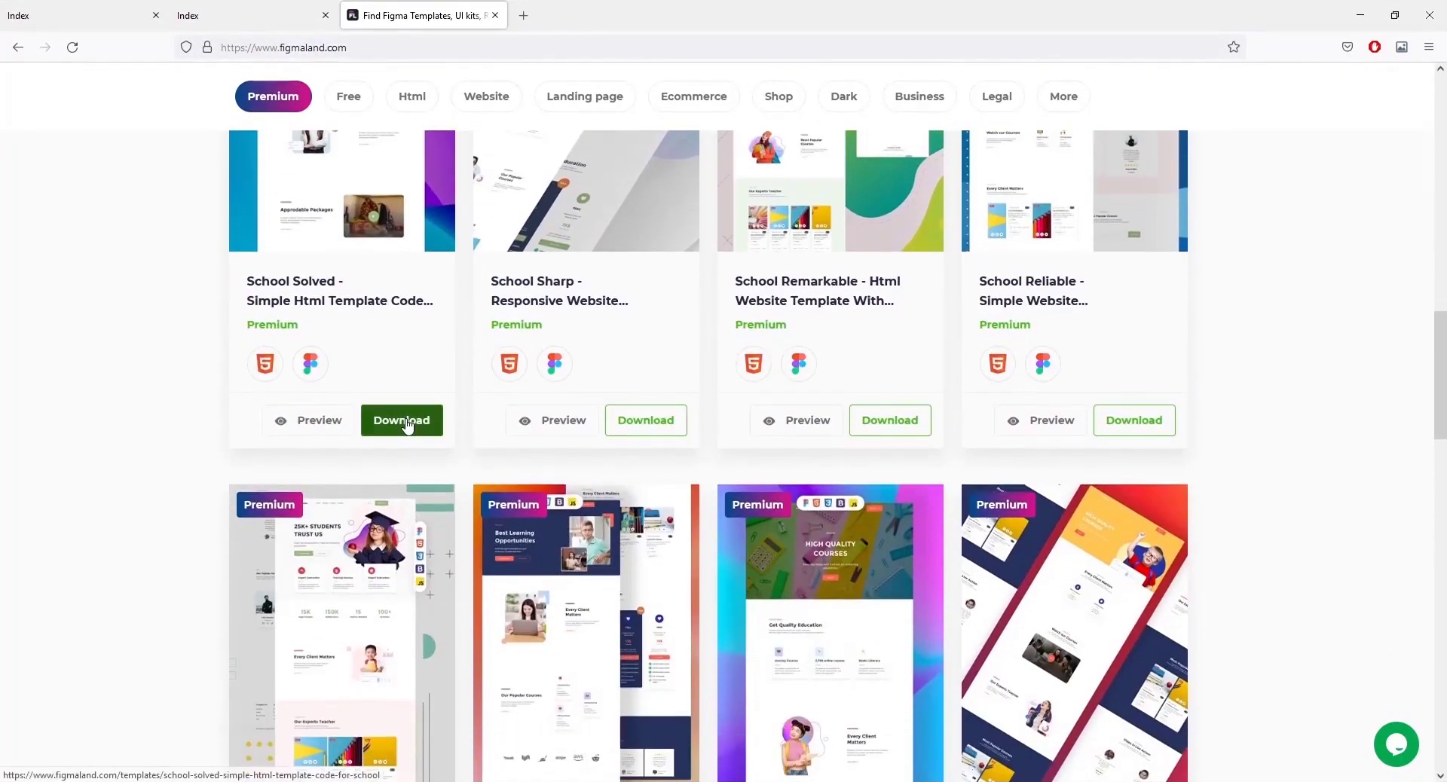